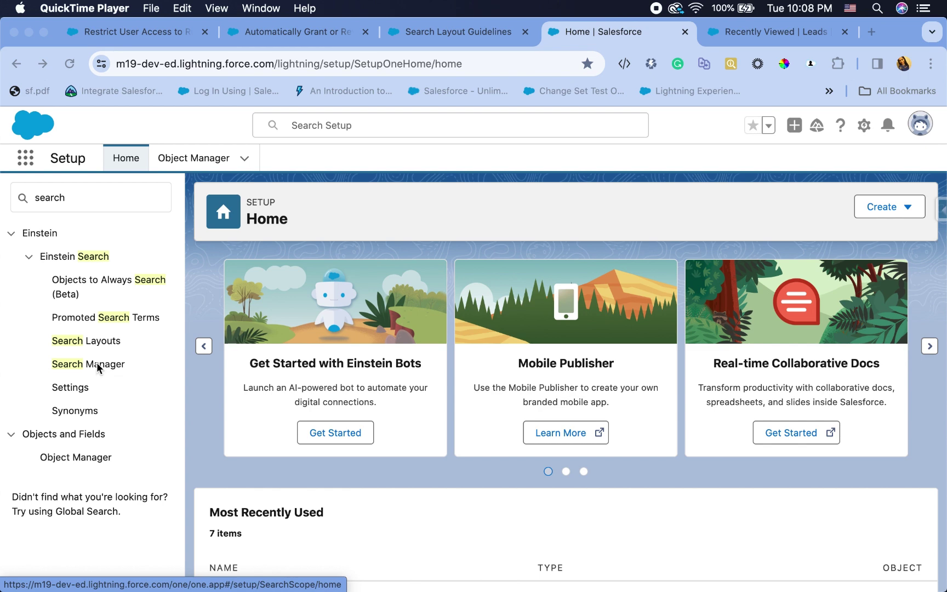
# - Filter Setup Quick Find with 'search' and open Search Manager, showing 3.3MB storage across 87 objects
pyautogui.click(110, 363)
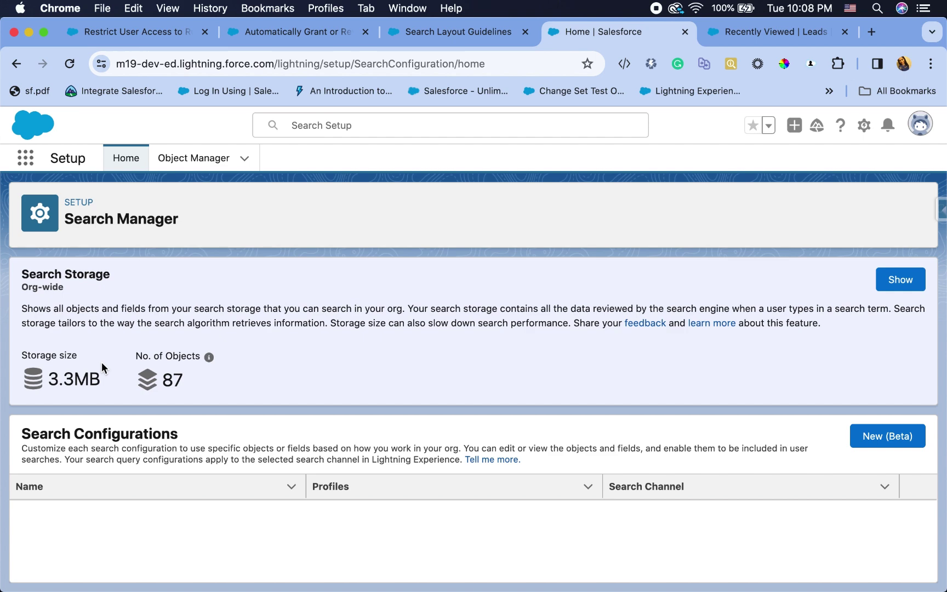
pyautogui.click(126, 162)
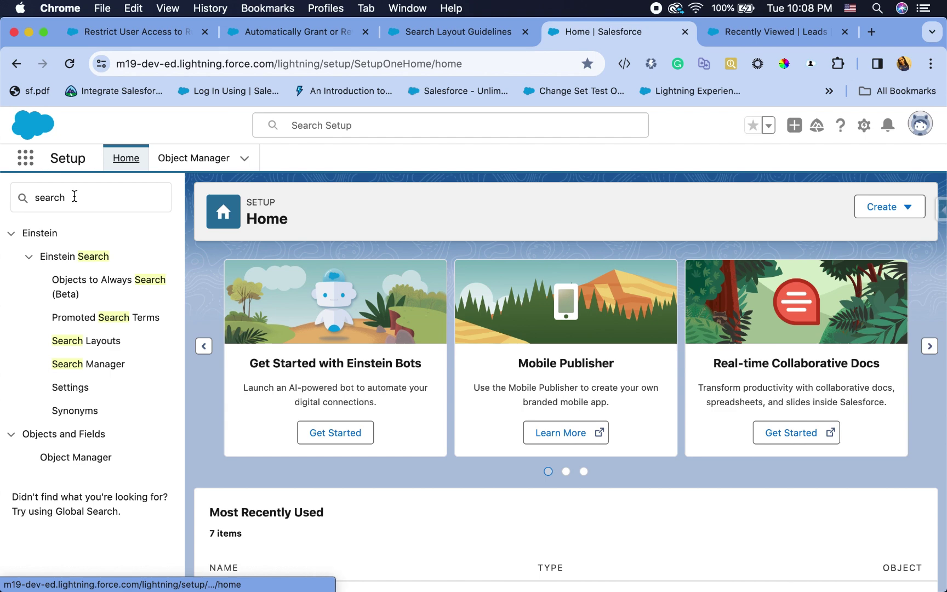
pyautogui.click(59, 198)
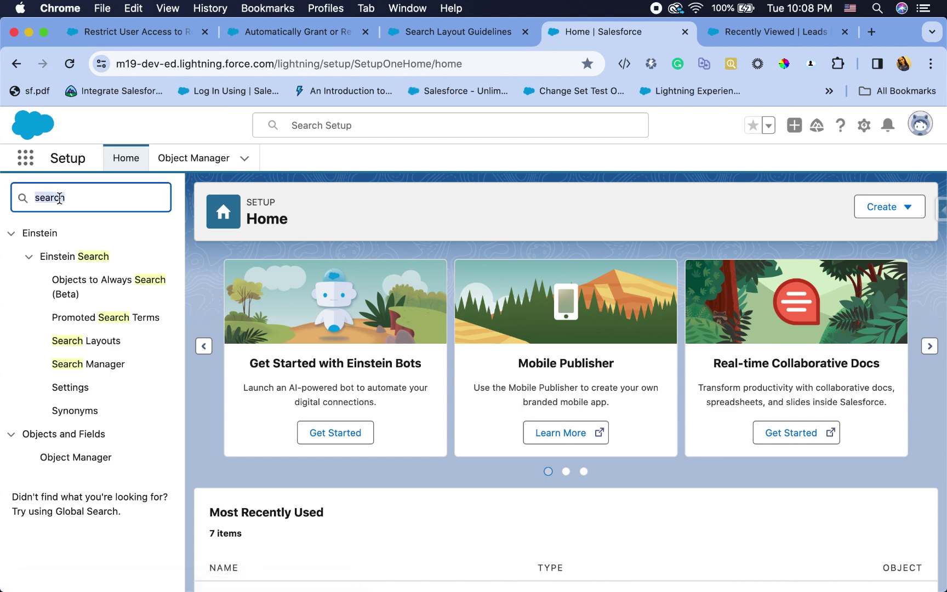
pyautogui.write('search')
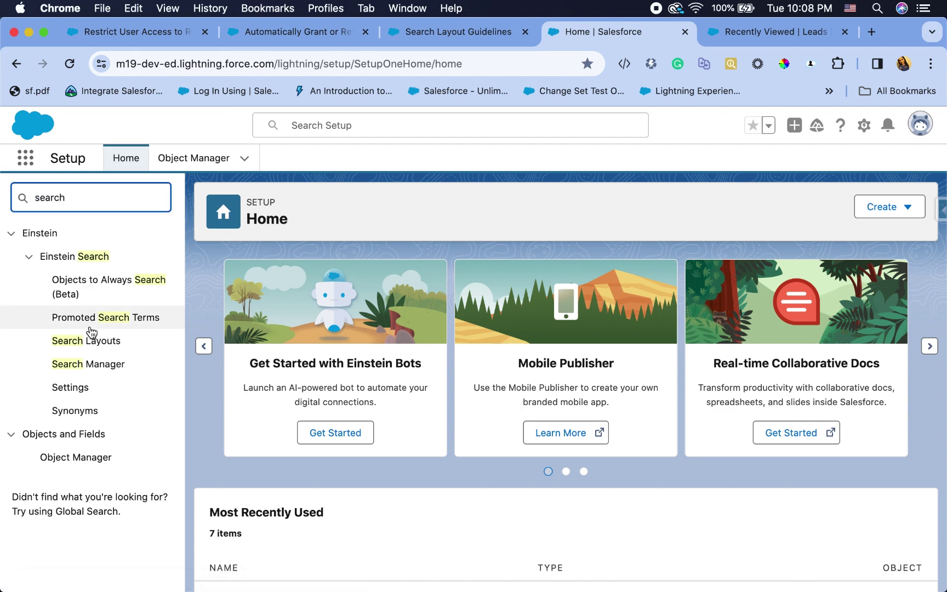
pyautogui.click(108, 371)
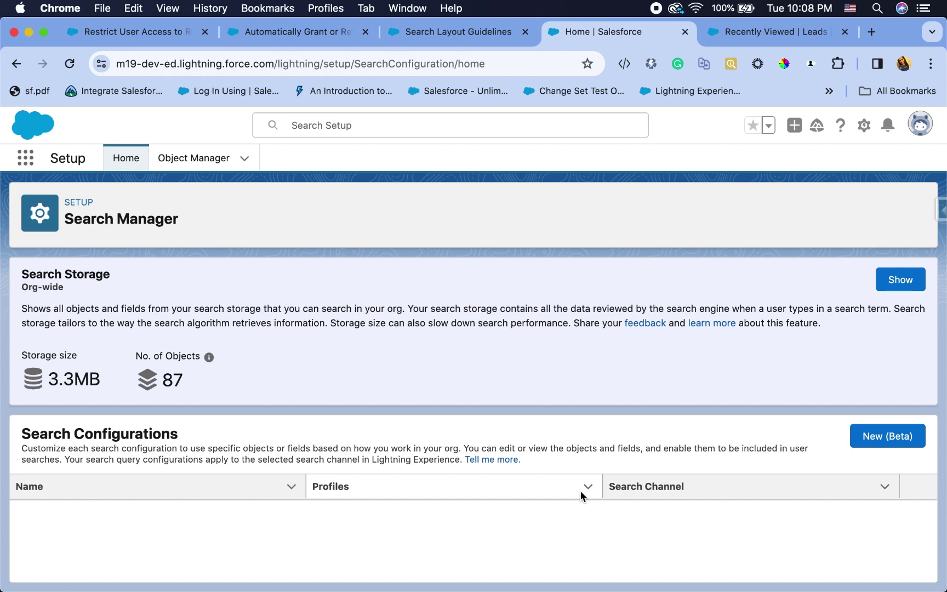
# - Fill a new search configuration named Admin for the System Administrator profile on Einstein Global Search Bar
pyautogui.click(884, 442)
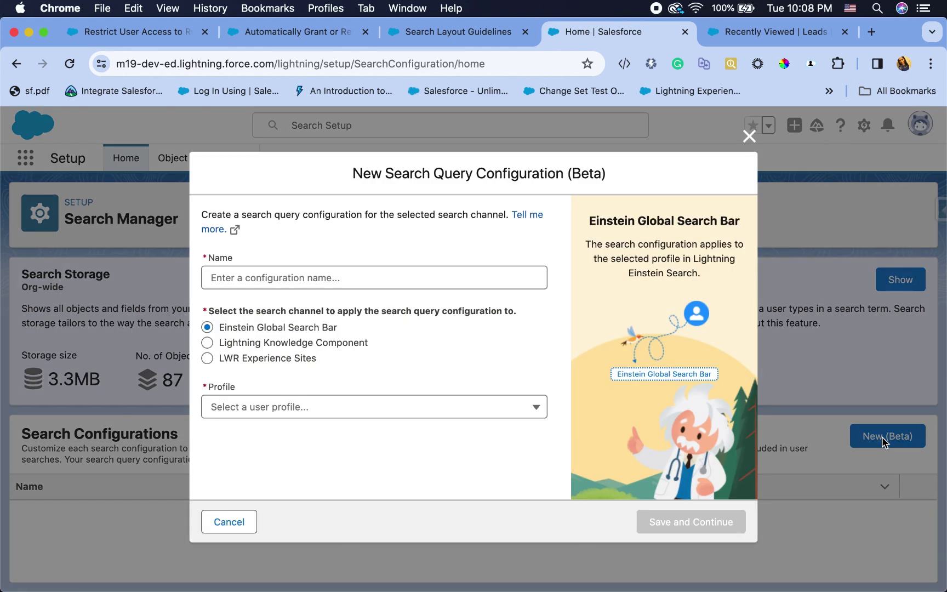
pyautogui.click(456, 284)
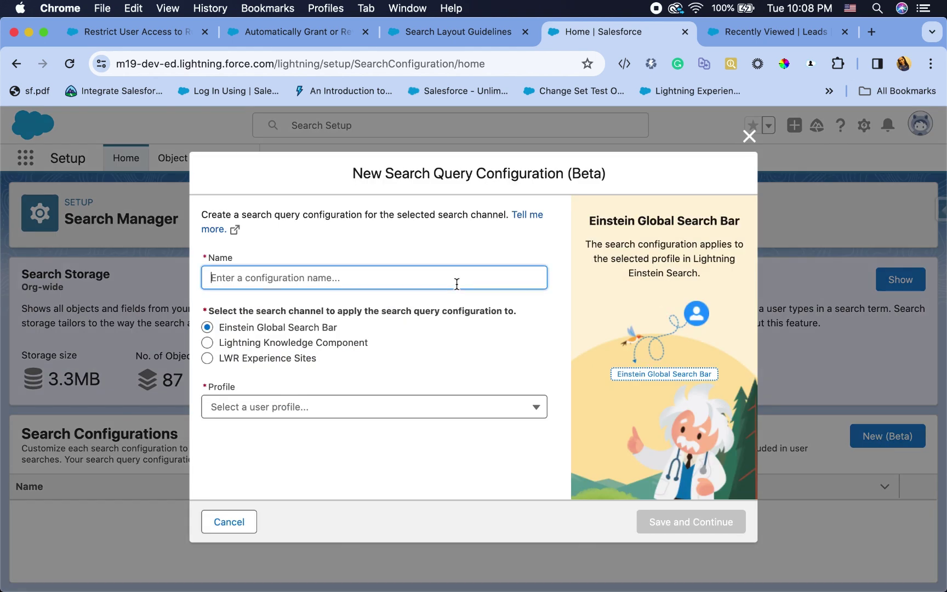
pyautogui.write('Admin')
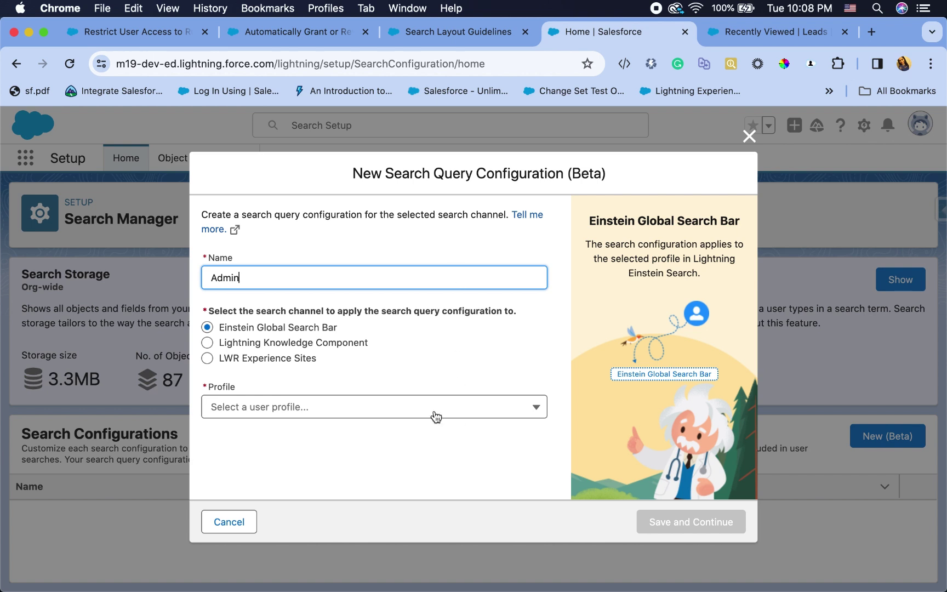
pyautogui.click(414, 418)
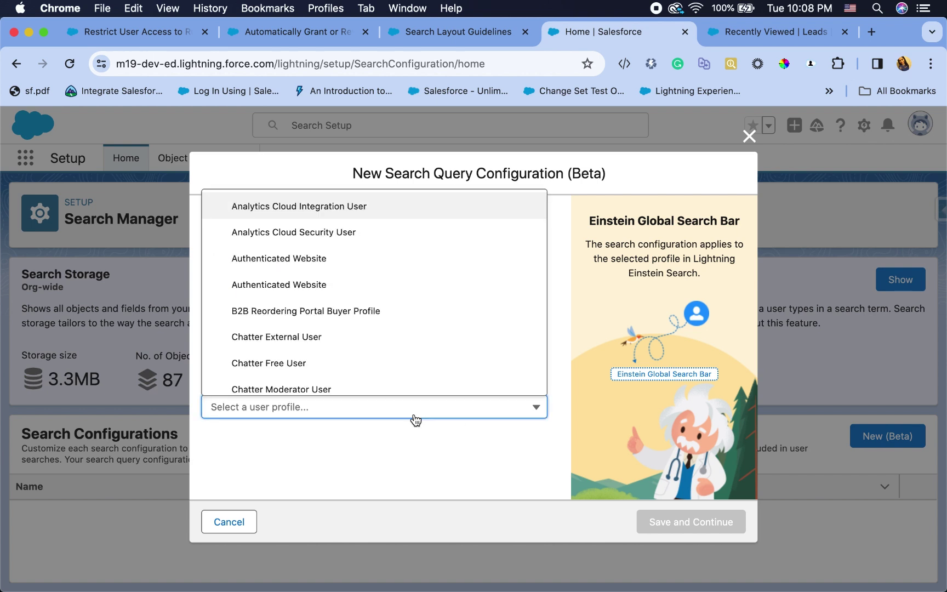
pyautogui.scroll(-2, 430, 350)
pyautogui.scroll(-10, 431, 351)
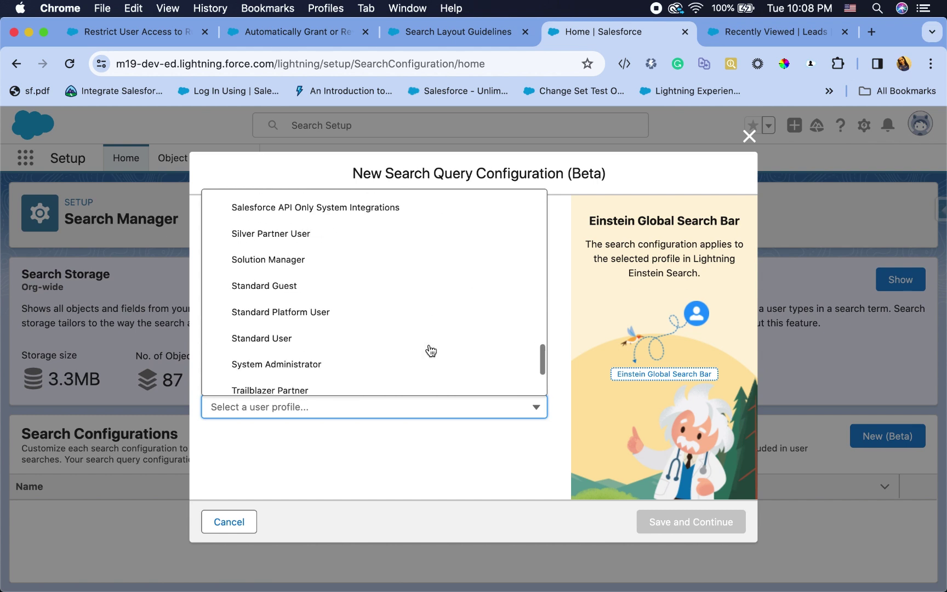
pyautogui.click(354, 249)
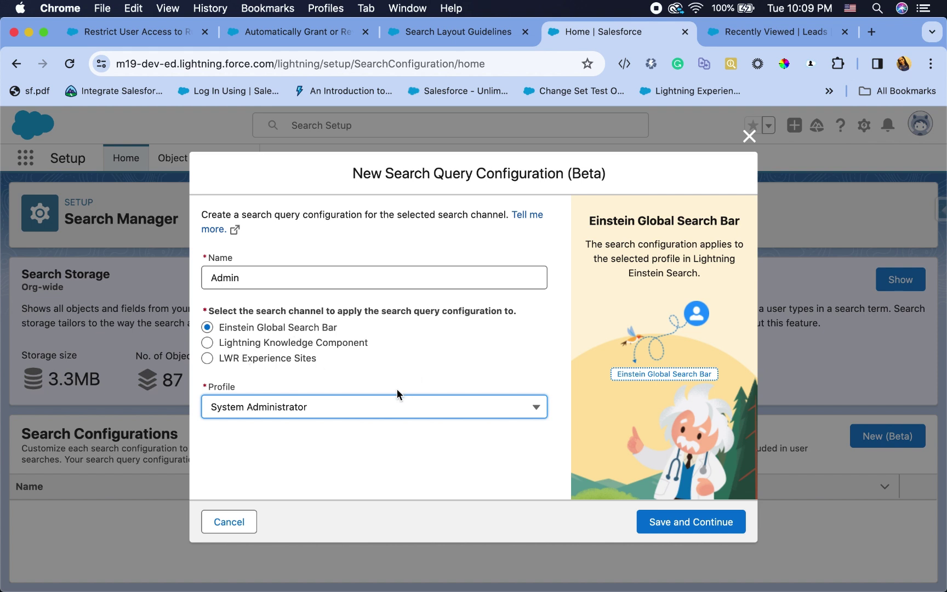
# - Save the Admin configuration, review Account field searchability, and switch to the Account Rules tab
pyautogui.click(688, 527)
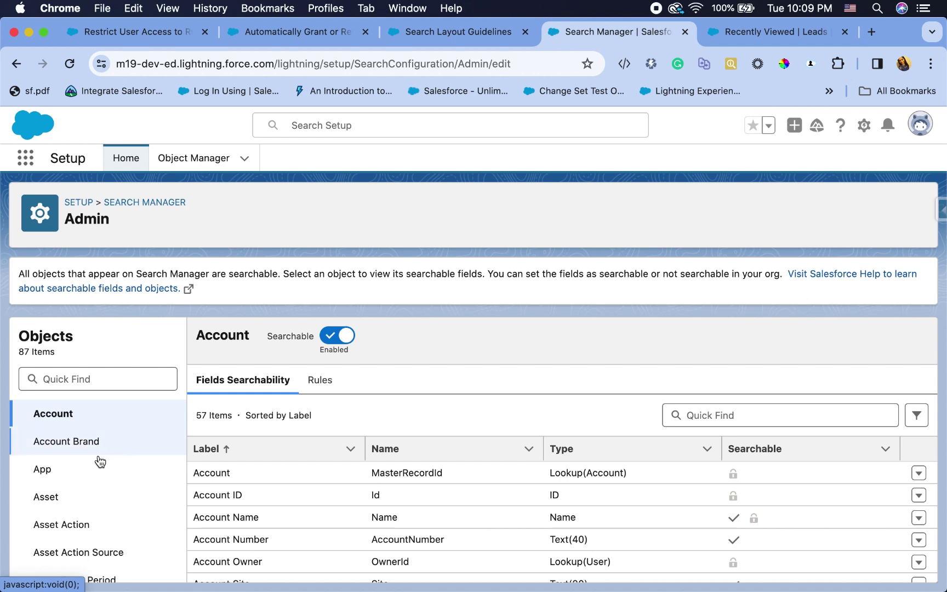
pyautogui.scroll(-3, 95, 474)
pyautogui.scroll(3, 94, 471)
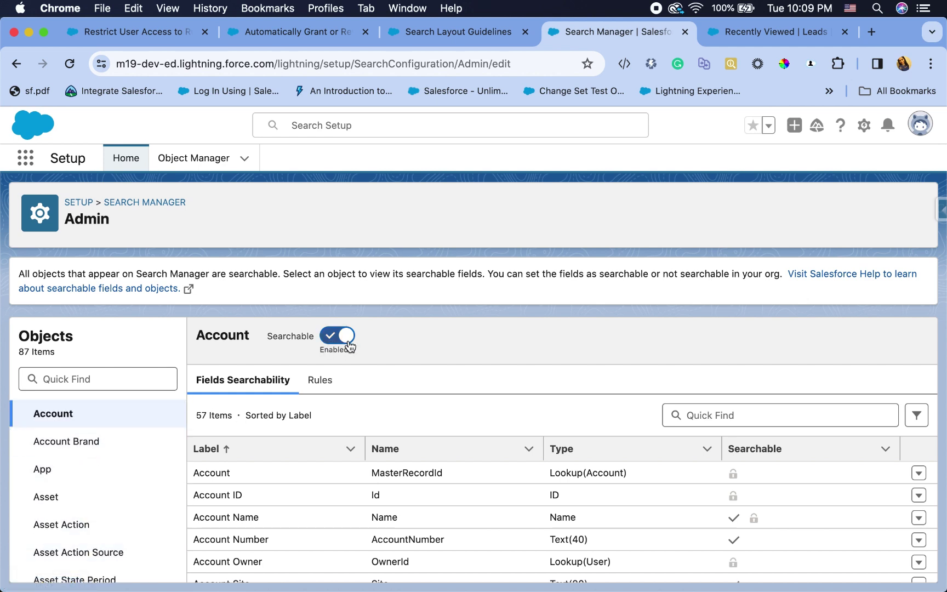
pyautogui.scroll(-3, 481, 538)
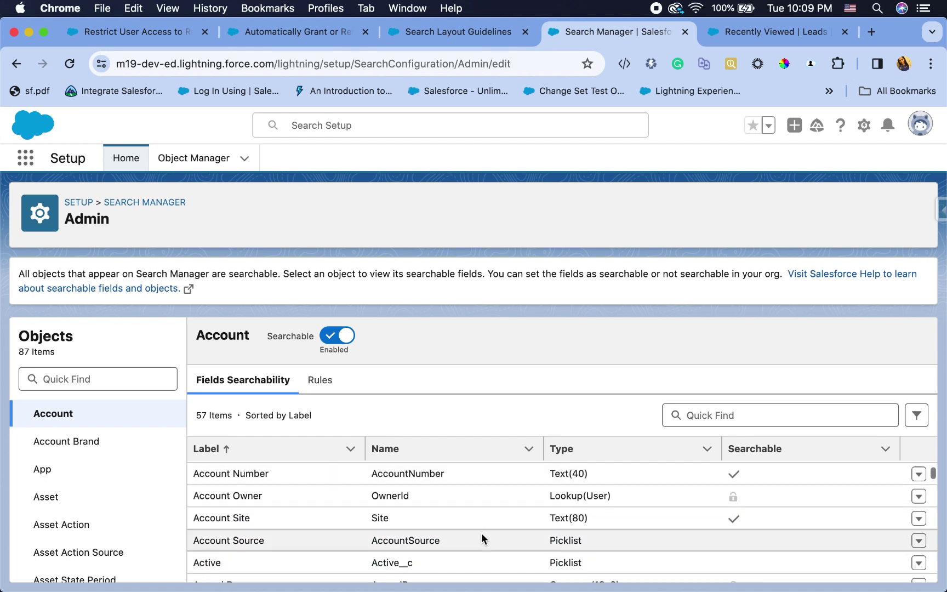
pyautogui.scroll(-2, 508, 528)
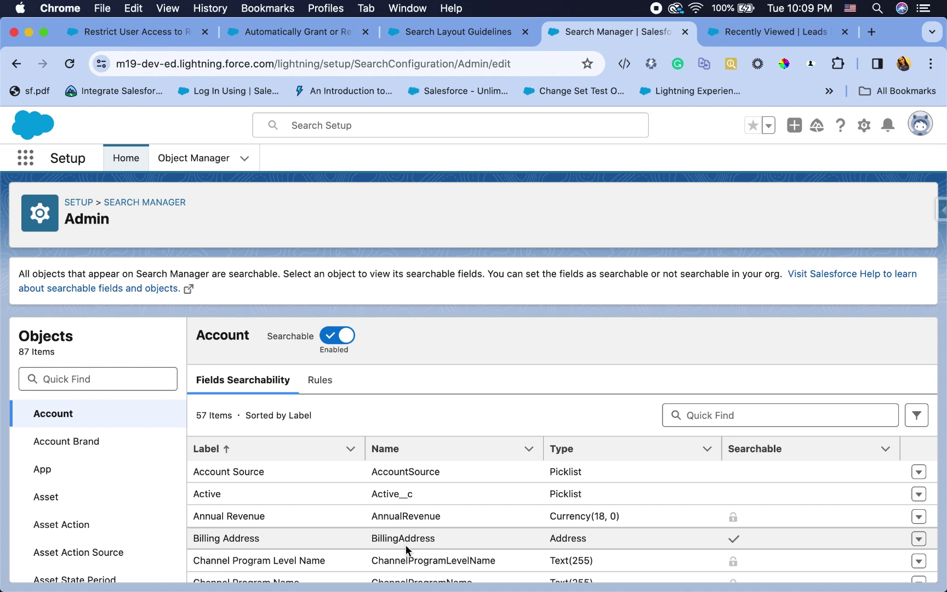
pyautogui.scroll(1, 387, 536)
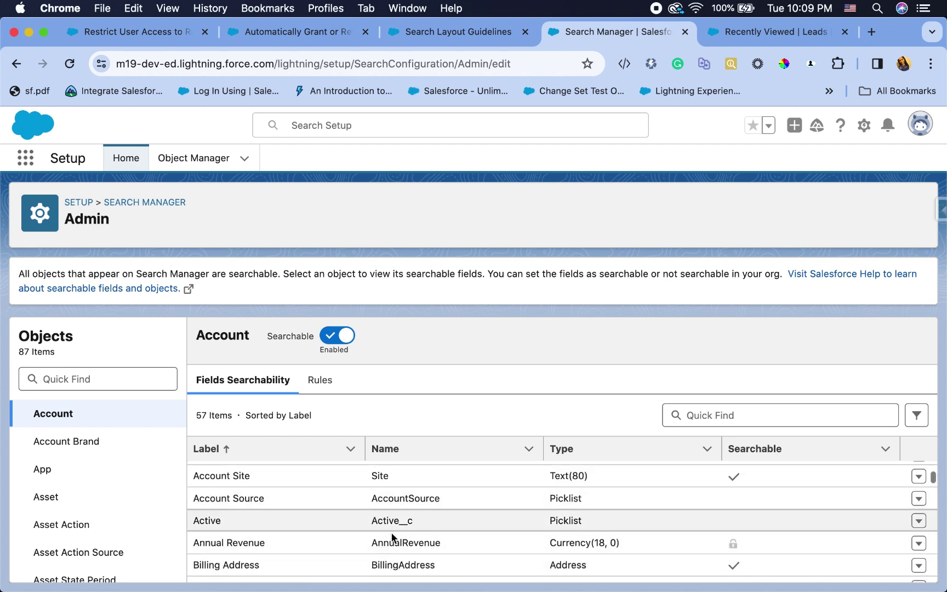
pyautogui.scroll(-4, 392, 541)
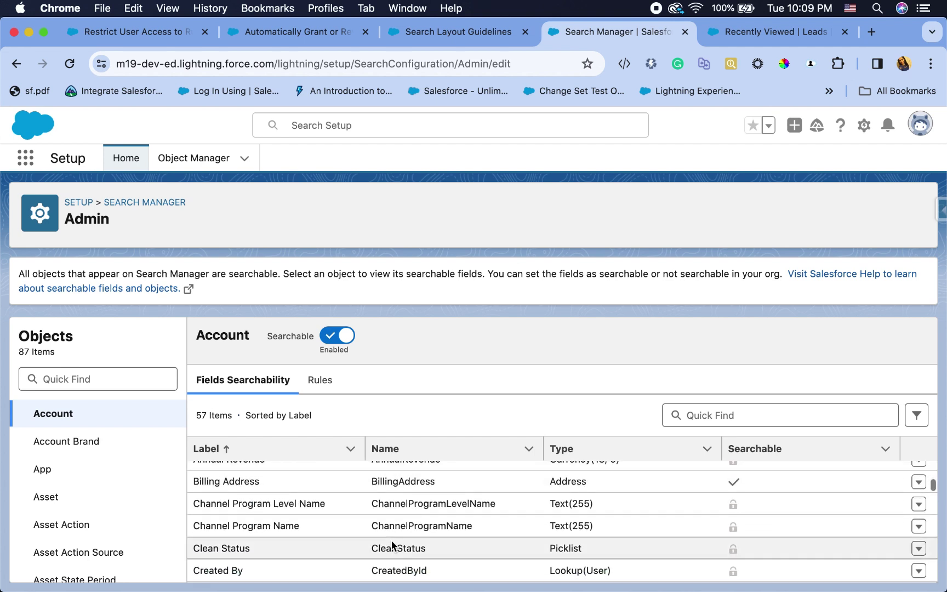
pyautogui.scroll(-5, 550, 546)
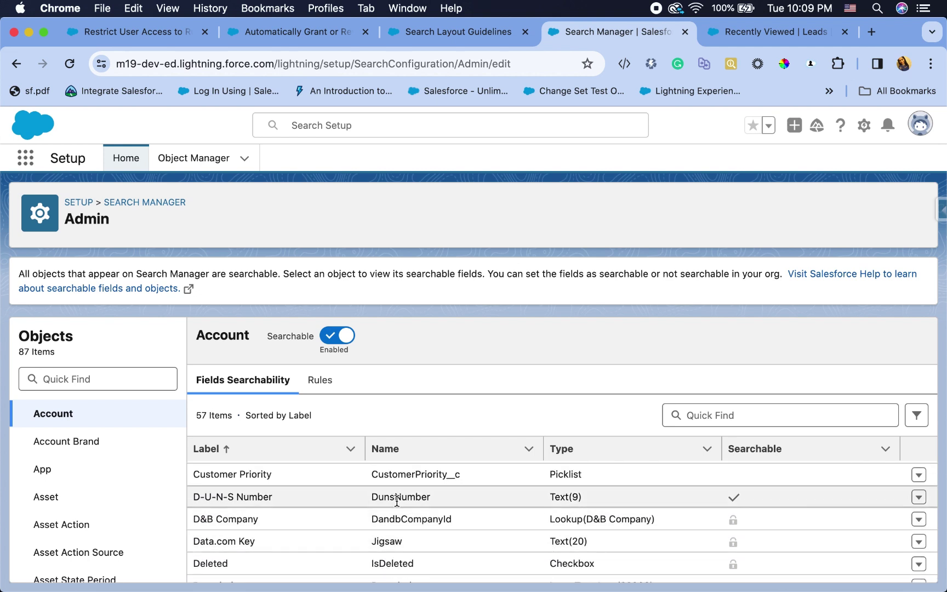
pyautogui.click(918, 497)
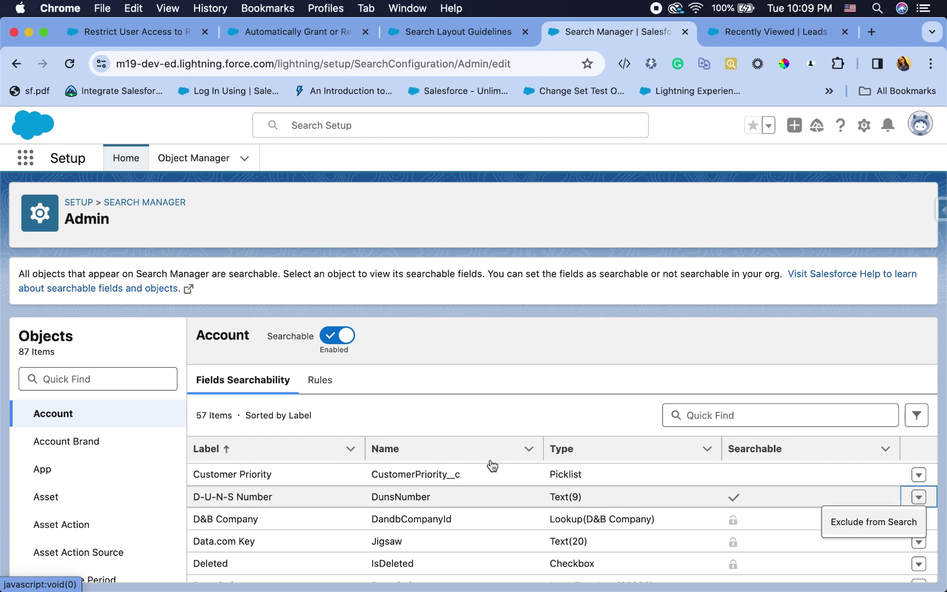
pyautogui.click(316, 390)
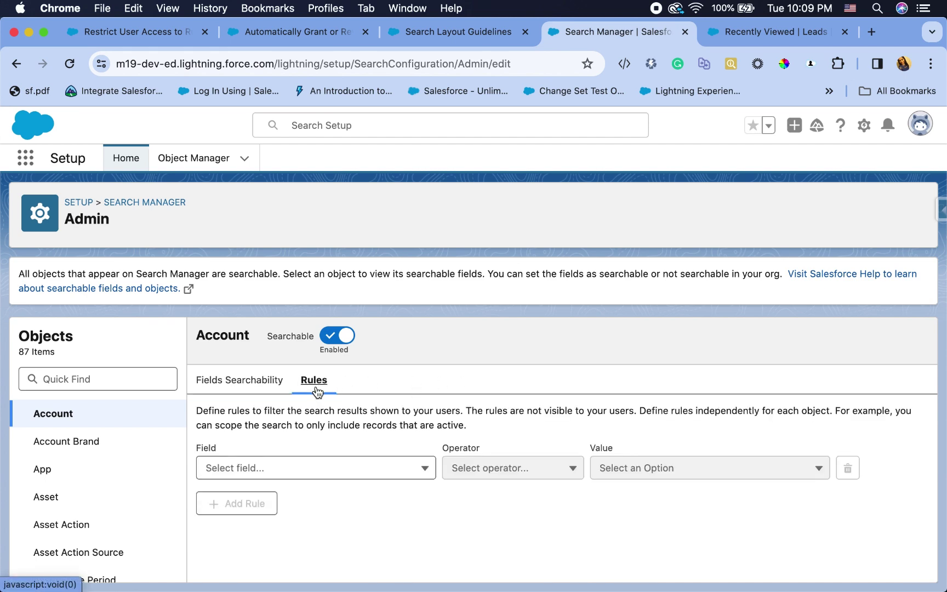
# - Save an Account search rule: Type Equals Customer - Direct
pyautogui.click(423, 475)
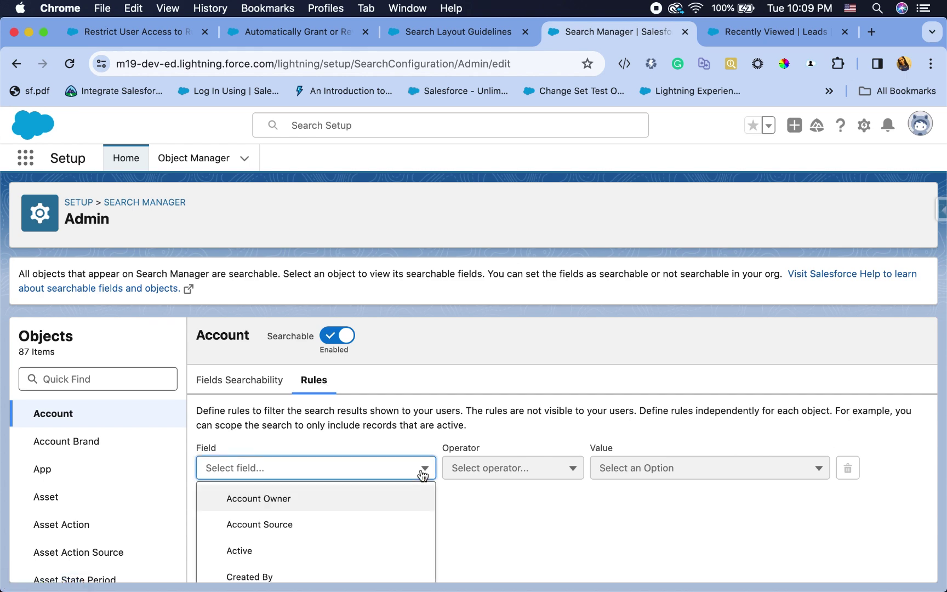
pyautogui.scroll(-5, 290, 561)
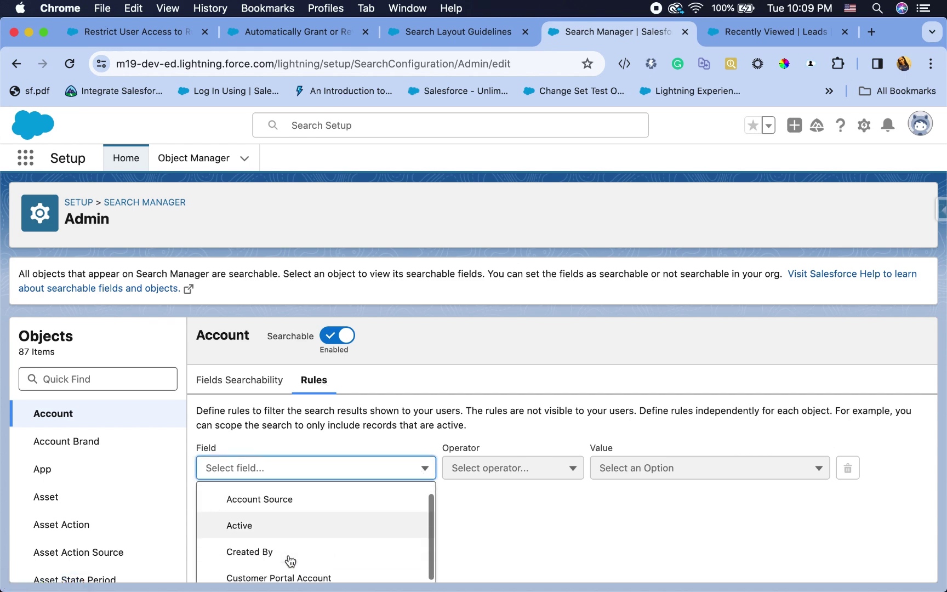
pyautogui.scroll(-1, 290, 561)
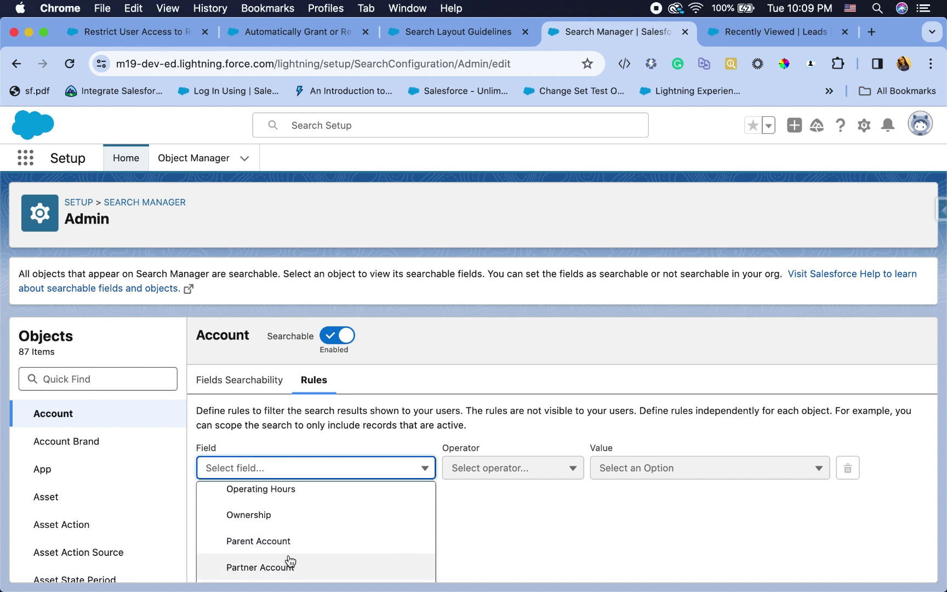
pyautogui.scroll(-3, 289, 558)
pyautogui.click(277, 541)
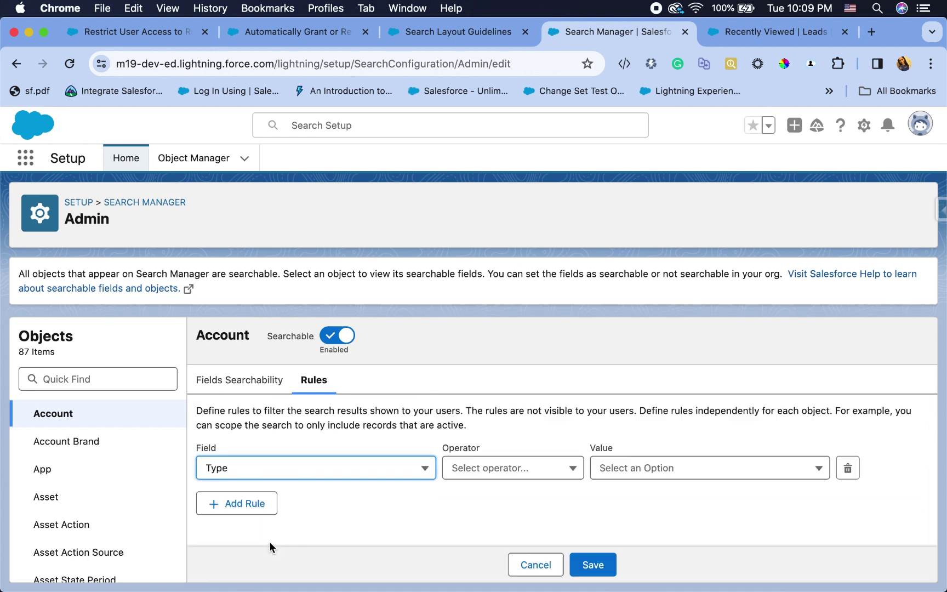
pyautogui.click(569, 475)
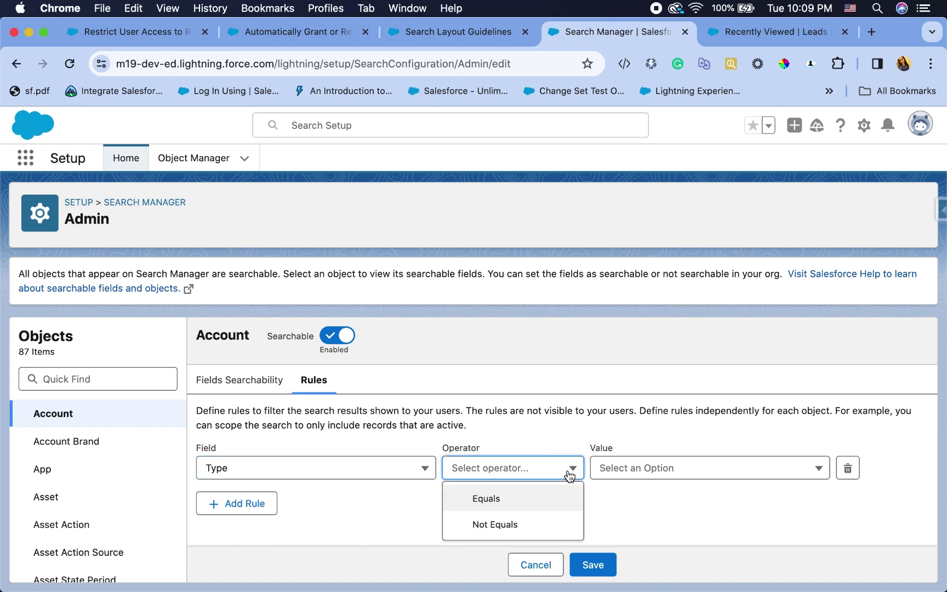
pyautogui.click(540, 498)
pyautogui.click(662, 467)
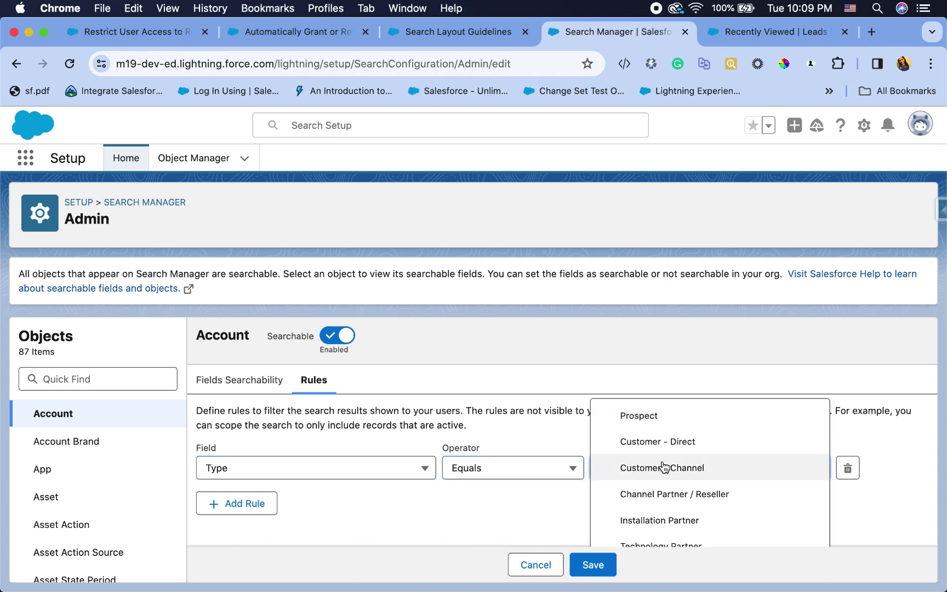
pyautogui.click(691, 453)
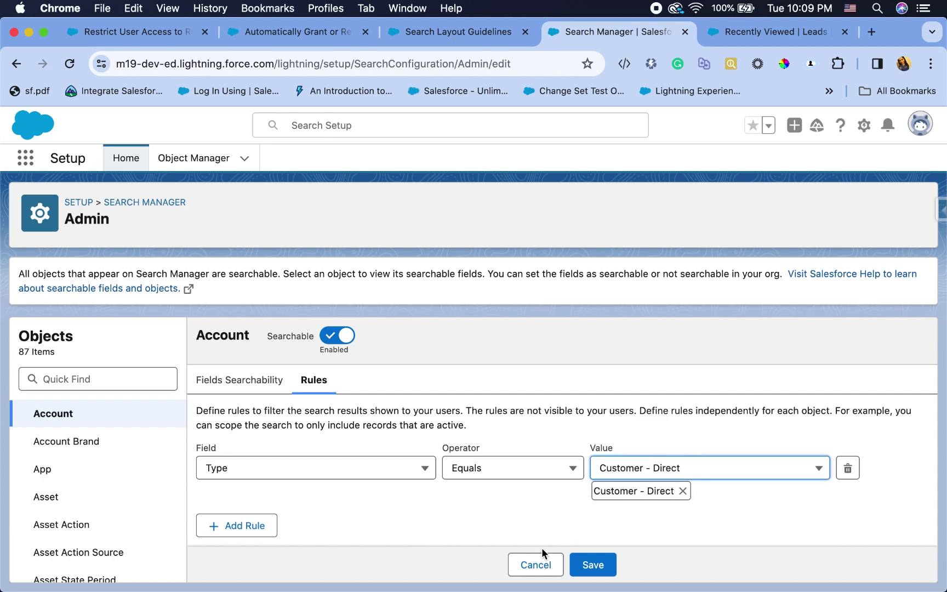
pyautogui.click(585, 563)
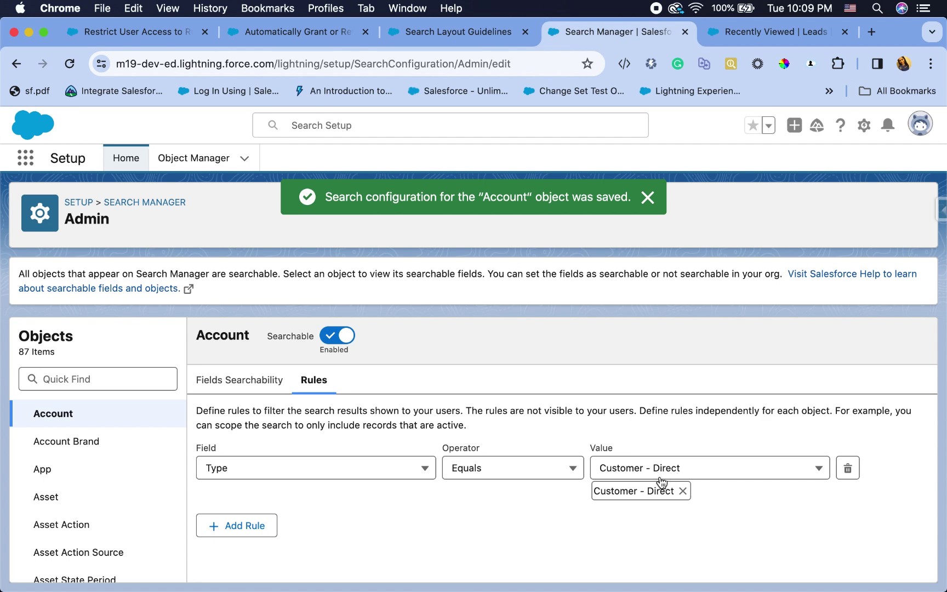
# - Reload the Leads tab to apply the rule and go to the Accounts list
pyautogui.click(743, 39)
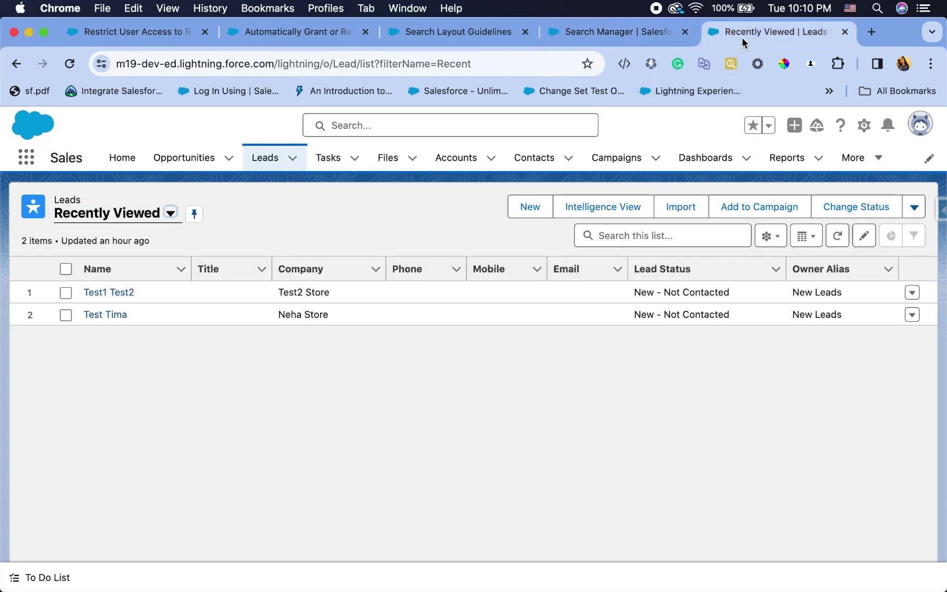
pyautogui.click(69, 64)
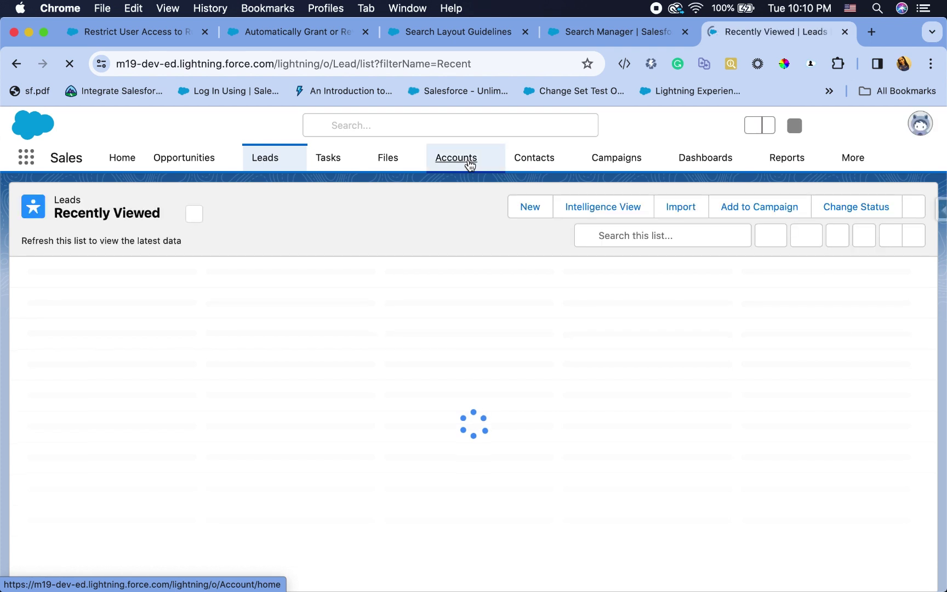
pyautogui.click(469, 164)
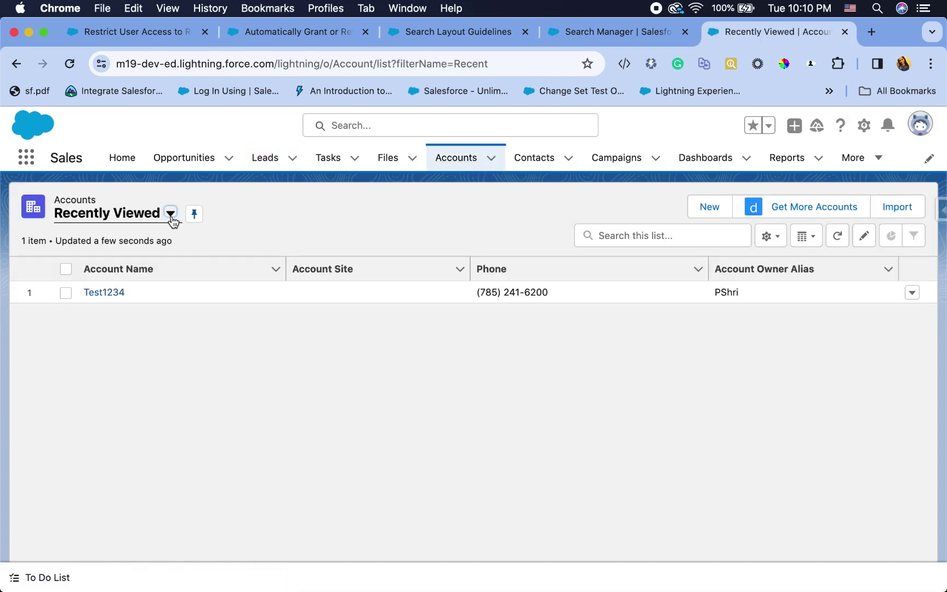
# - Show All Accounts and compare their Type column against the Customer - Direct rule in Search Manager
pyautogui.click(170, 213)
pyautogui.click(116, 268)
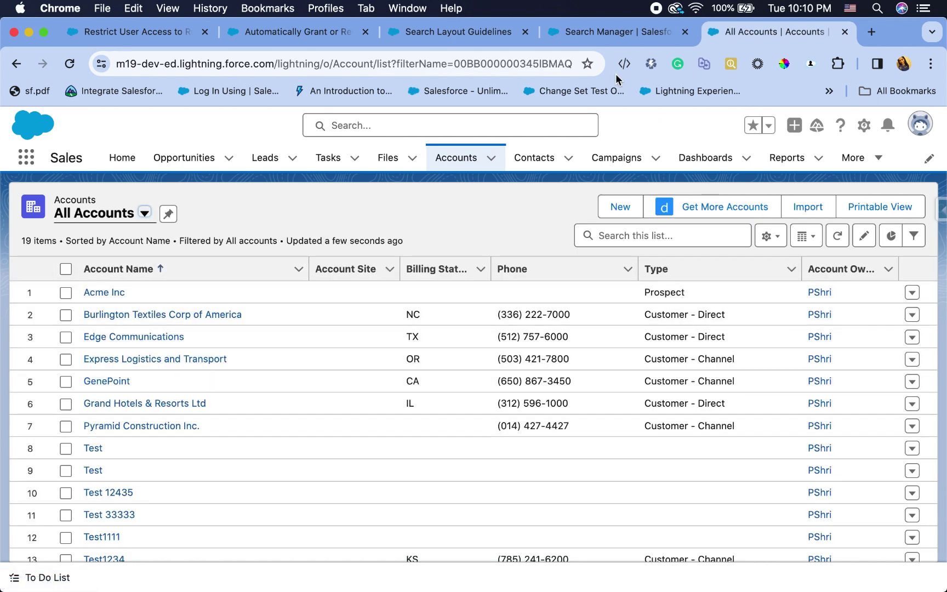
pyautogui.click(577, 33)
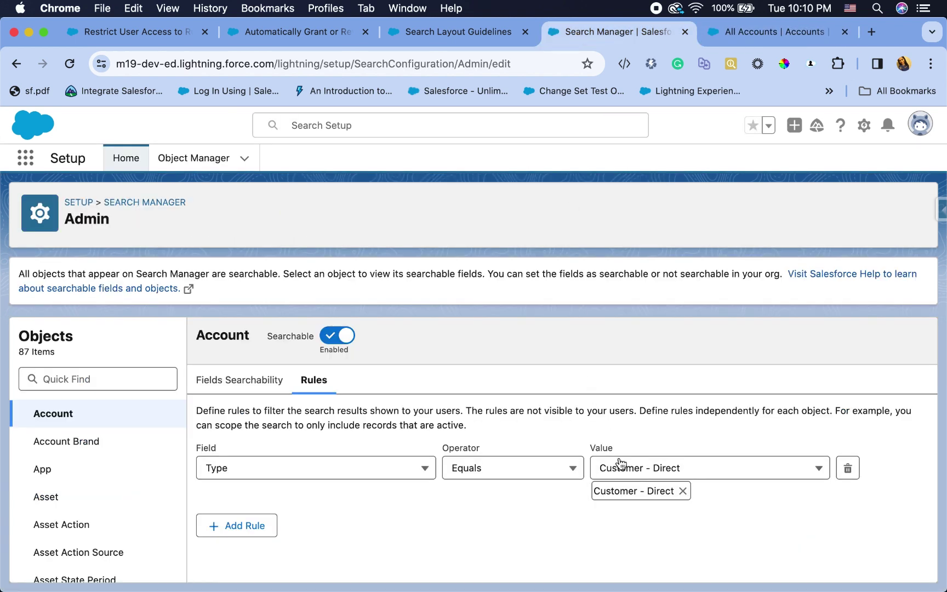
pyautogui.click(751, 36)
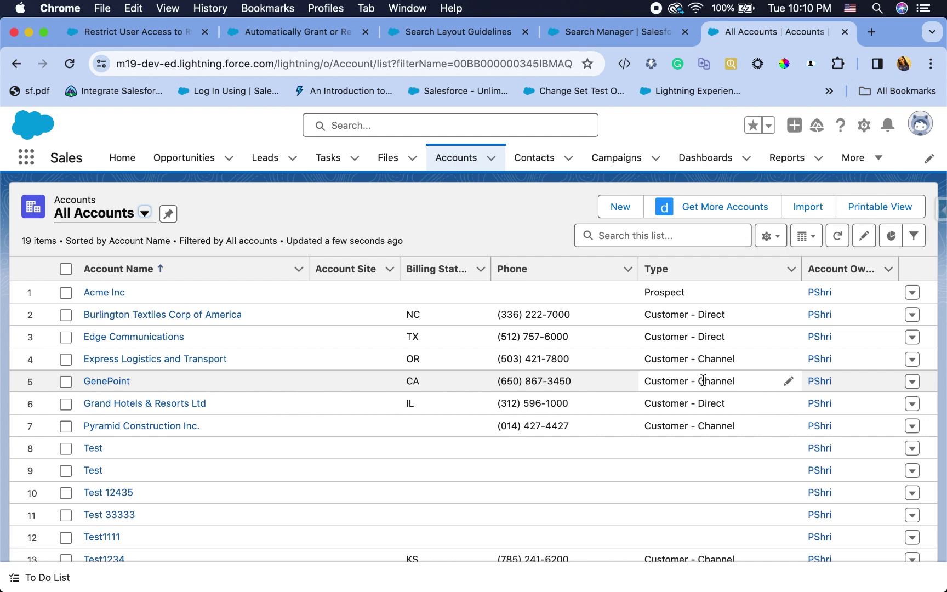
# - Search globally for 'genepoint', filter results to Accounts, then return to the Accounts list
pyautogui.click(427, 129)
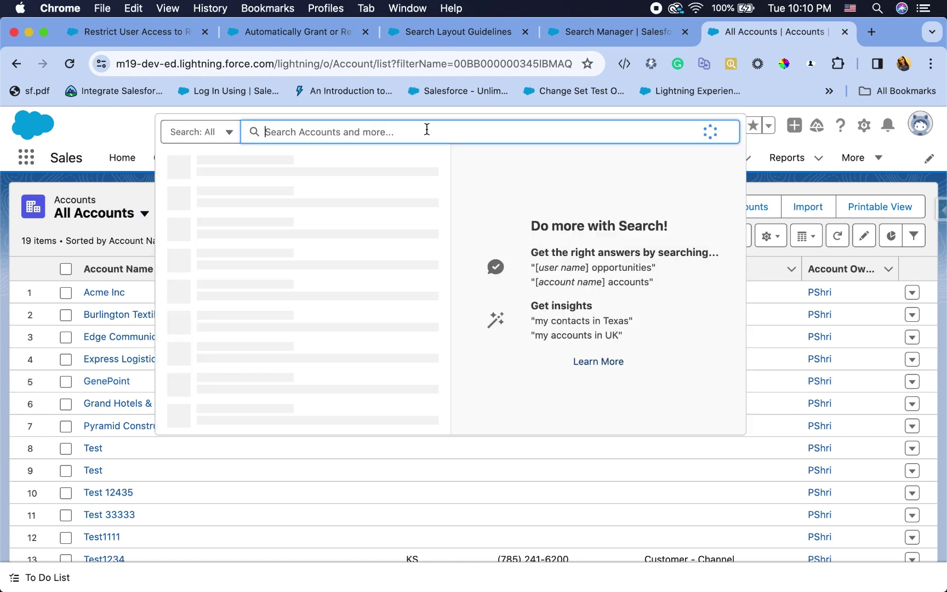
pyautogui.write('genepoint')
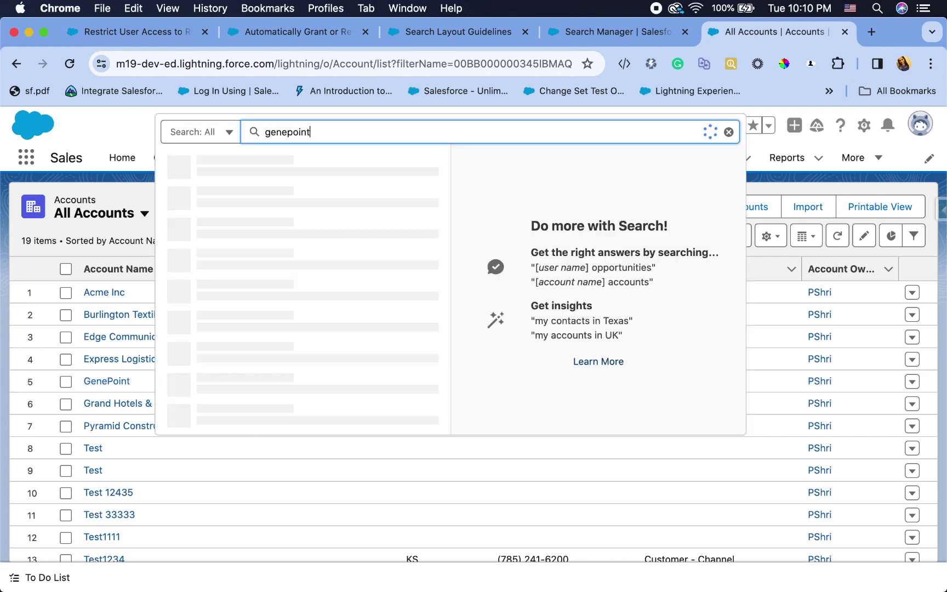
pyautogui.press('Return')
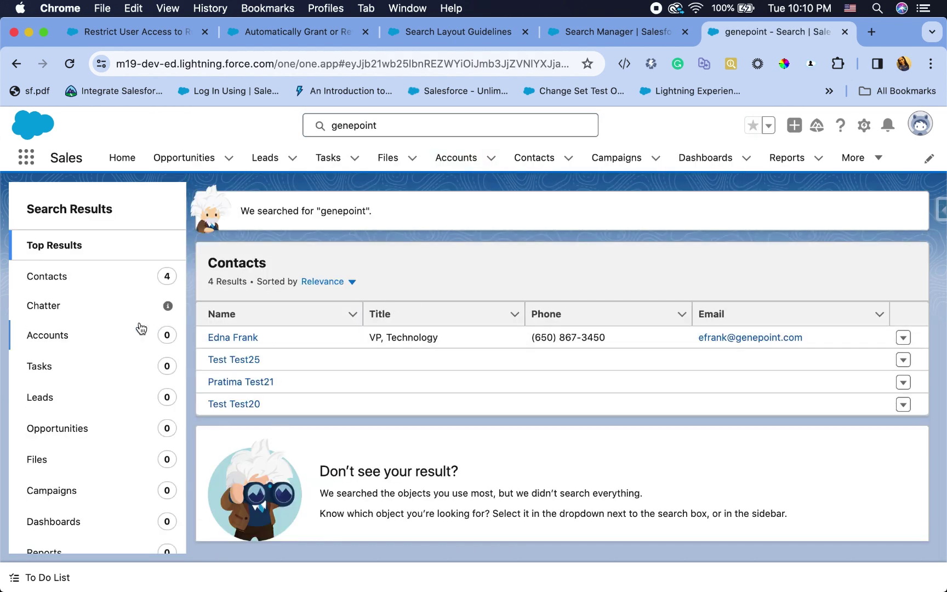
pyautogui.click(95, 340)
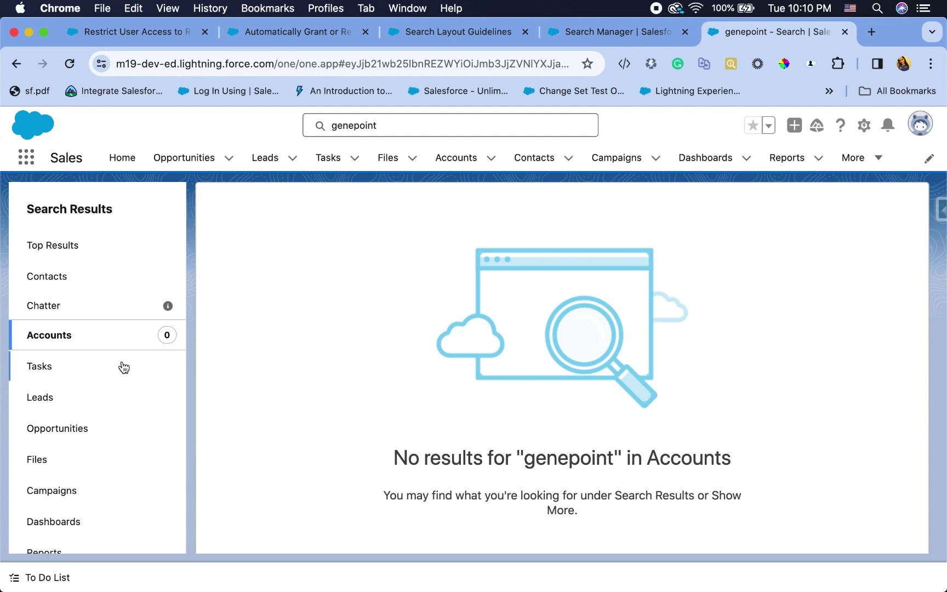
pyautogui.click(459, 163)
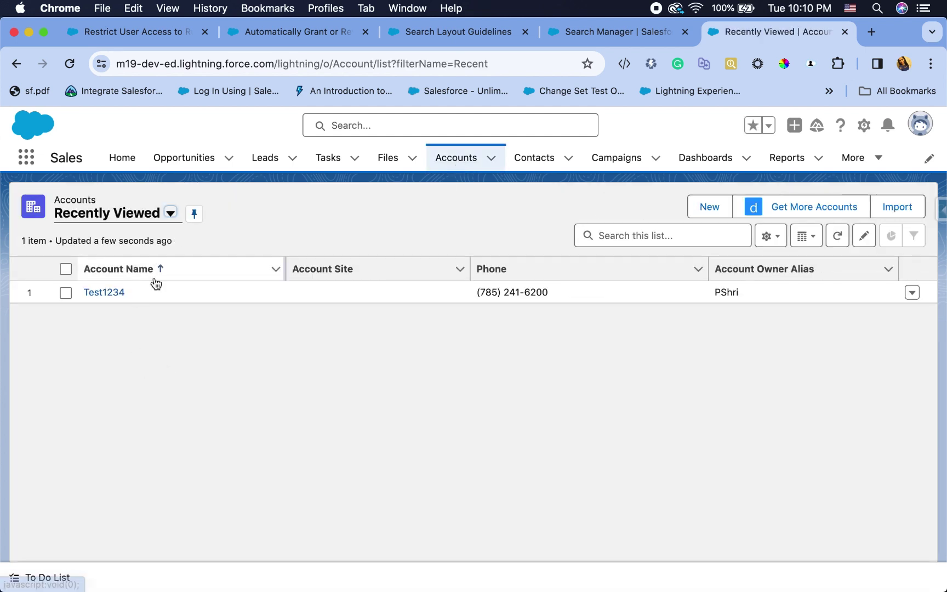
# - Switch the Accounts list view to All Accounts to see GenePoint listed as Customer - Channel
pyautogui.click(171, 213)
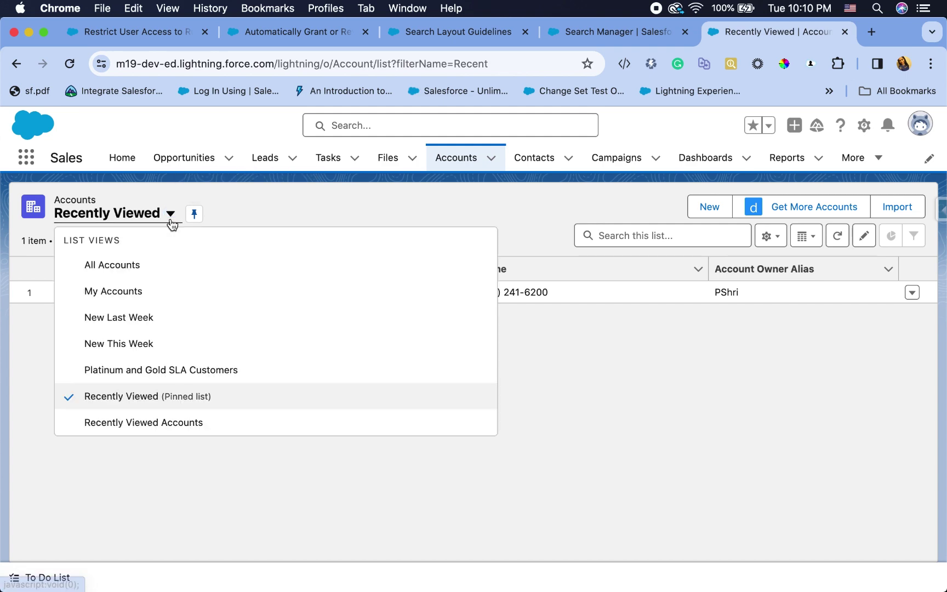
pyautogui.click(132, 264)
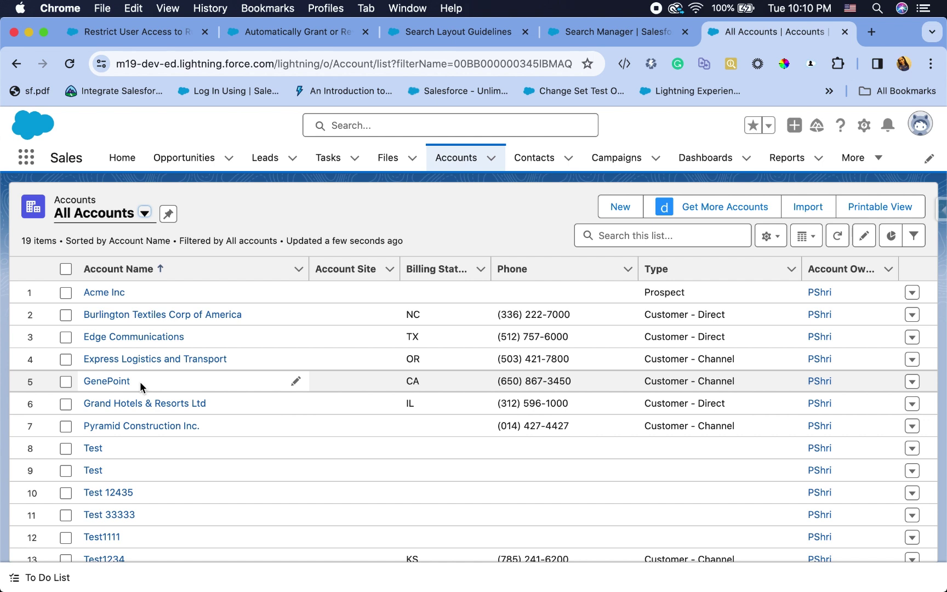
# - Go to Objects to Always Search (Beta) and open the System Administrator profile's actions menu
pyautogui.click(470, 31)
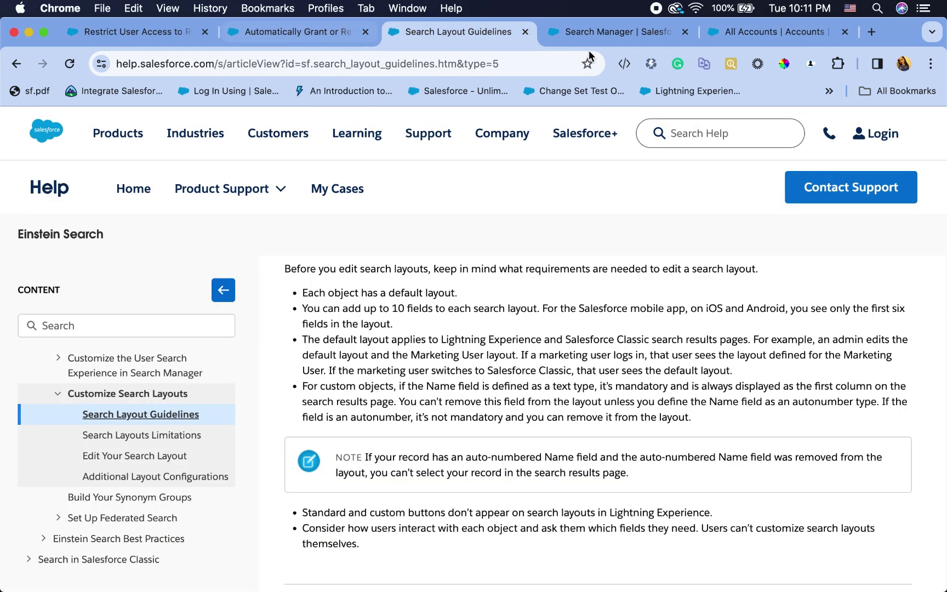
pyautogui.click(568, 38)
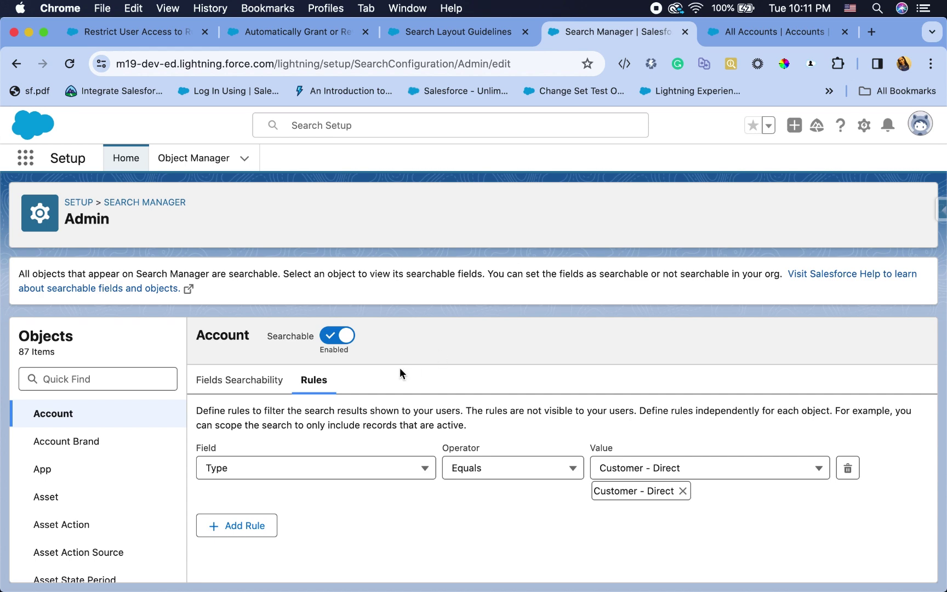
pyautogui.press('super+bracketleft')
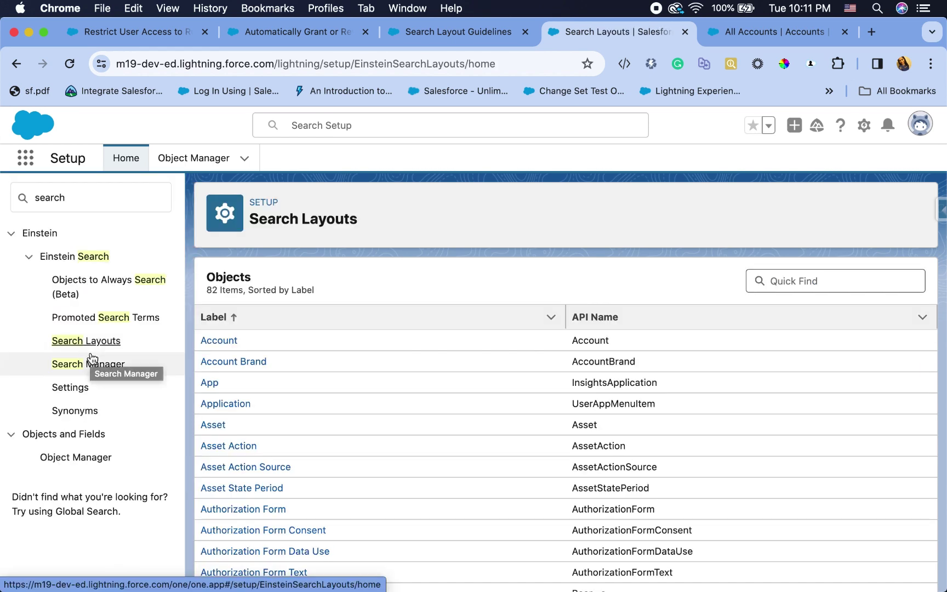
pyautogui.click(130, 289)
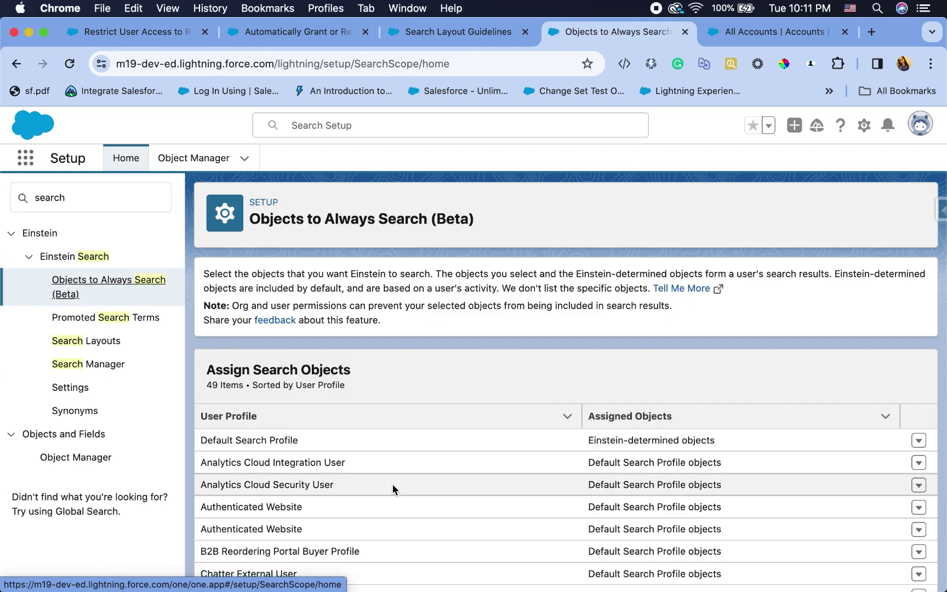
pyautogui.scroll(-5, 393, 484)
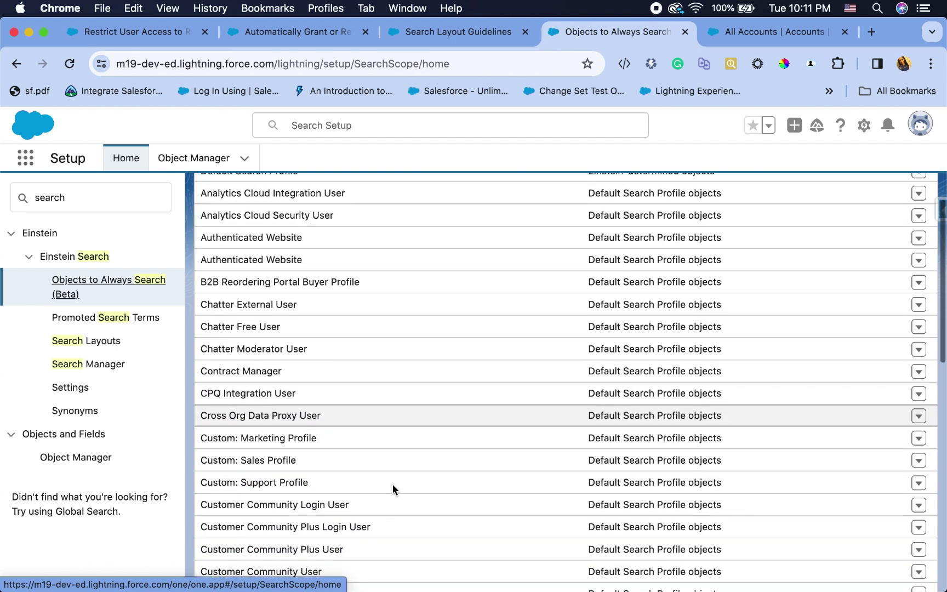
pyautogui.scroll(-13, 392, 484)
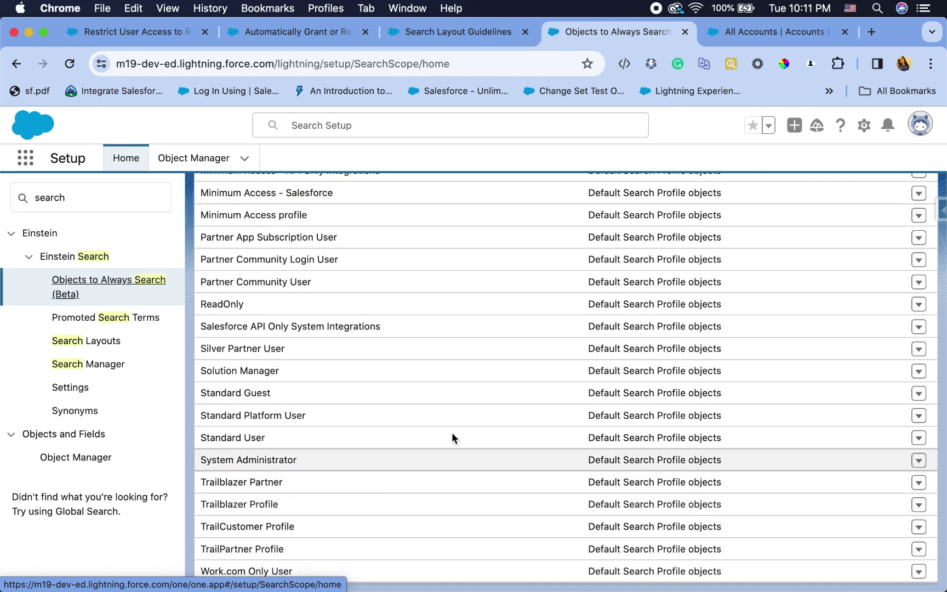
pyautogui.click(919, 459)
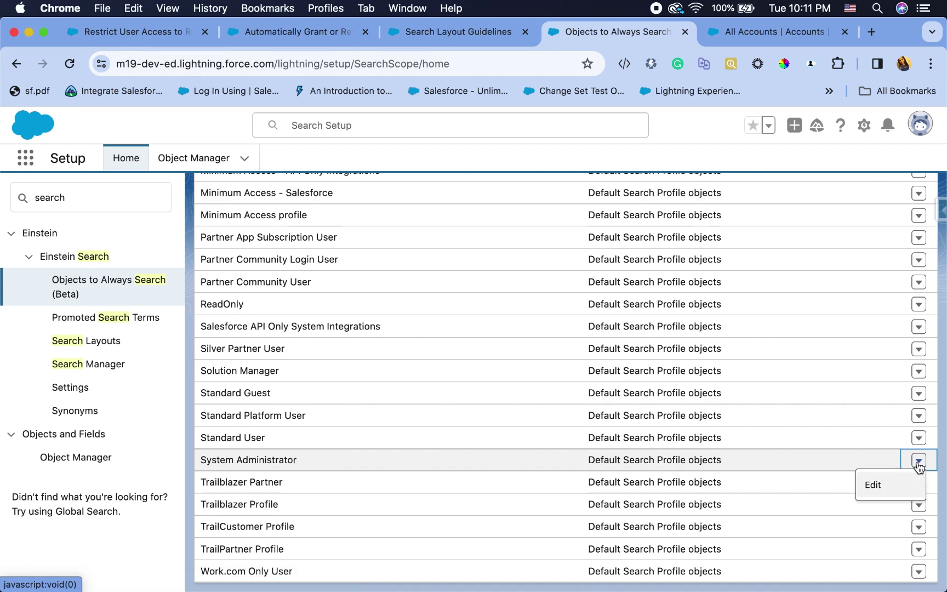
pyautogui.click(875, 485)
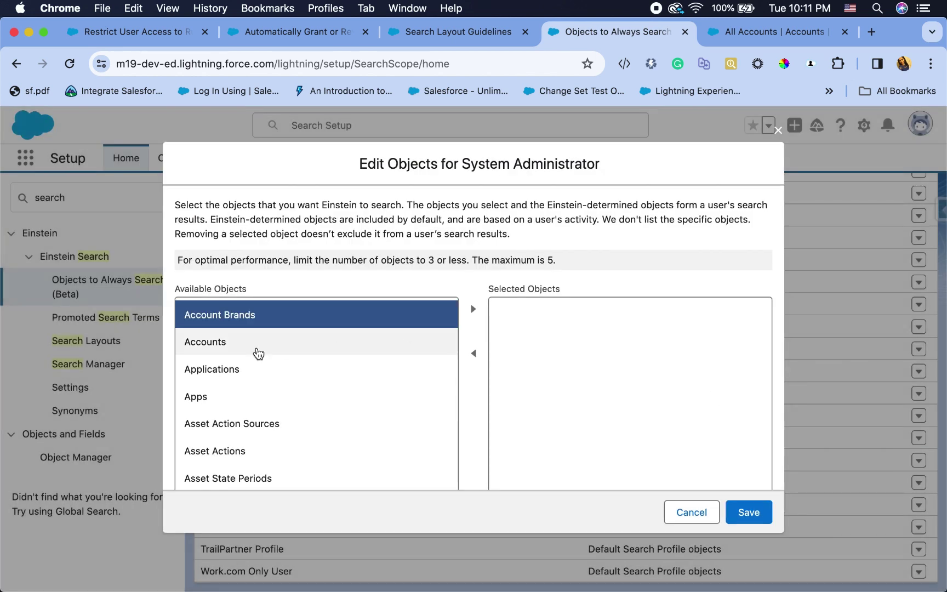
pyautogui.click(288, 340)
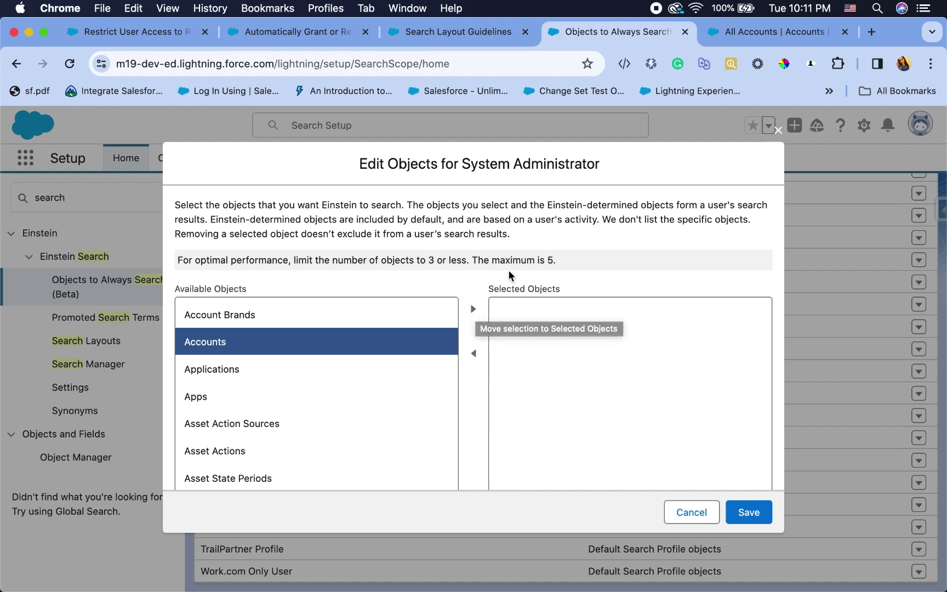
pyautogui.click(777, 132)
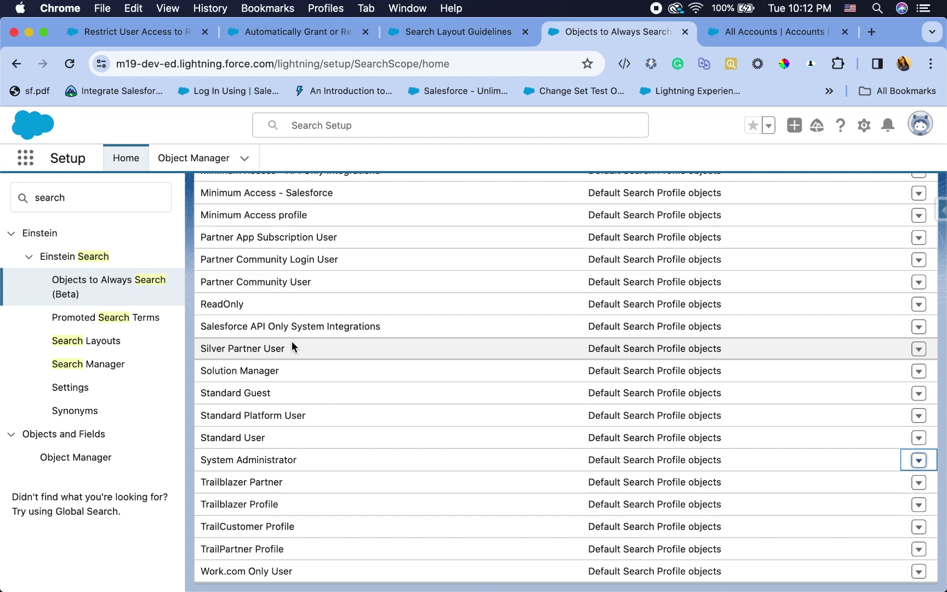
# - Open the Opportunity Record Page in Lightning App Builder and show its Fields panel
pyautogui.click(722, 34)
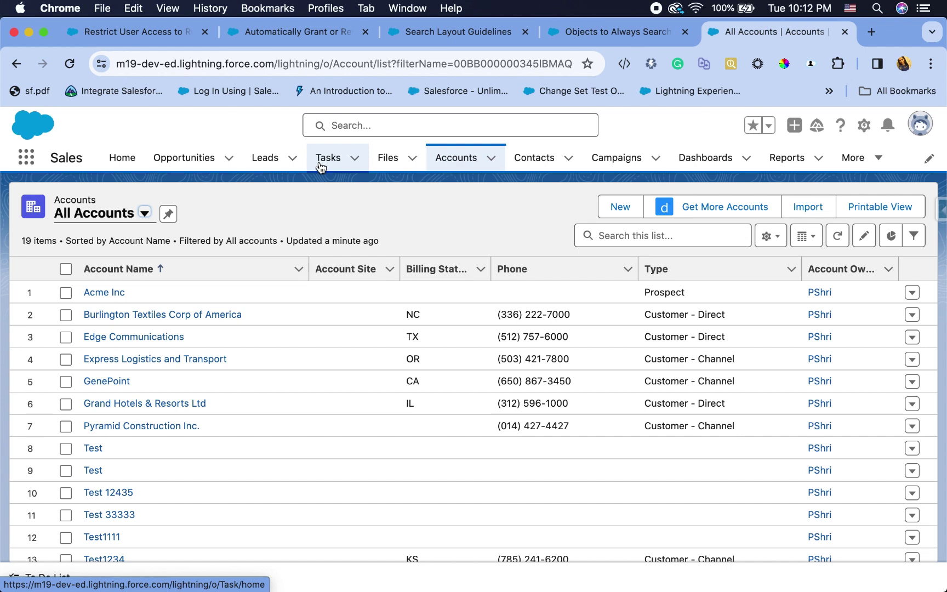
pyautogui.click(192, 163)
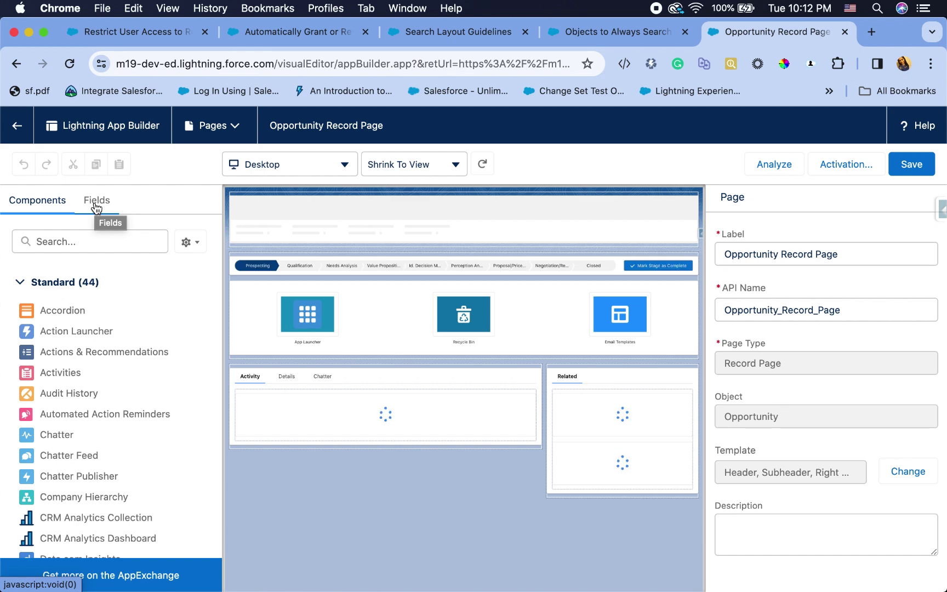
pyautogui.click(97, 204)
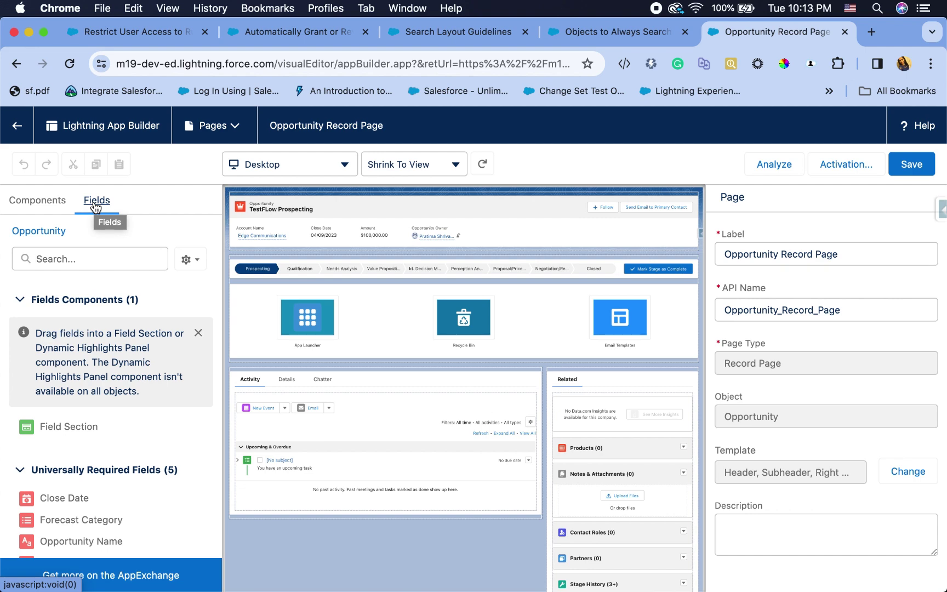
# - Collapse the Universally Required Fields group to list the 29 Opportunity fields like Amount and Contract
pyautogui.click(49, 211)
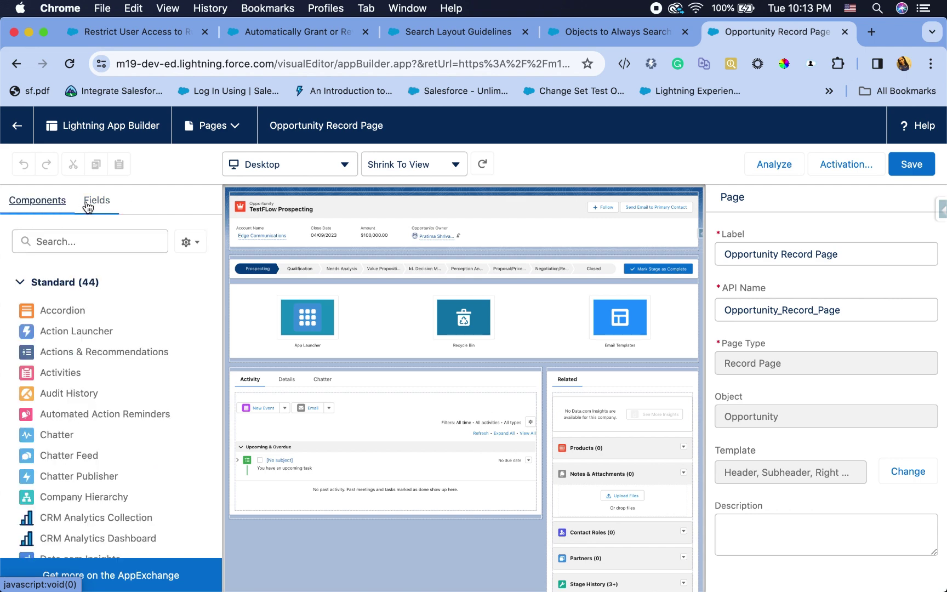
pyautogui.click(103, 207)
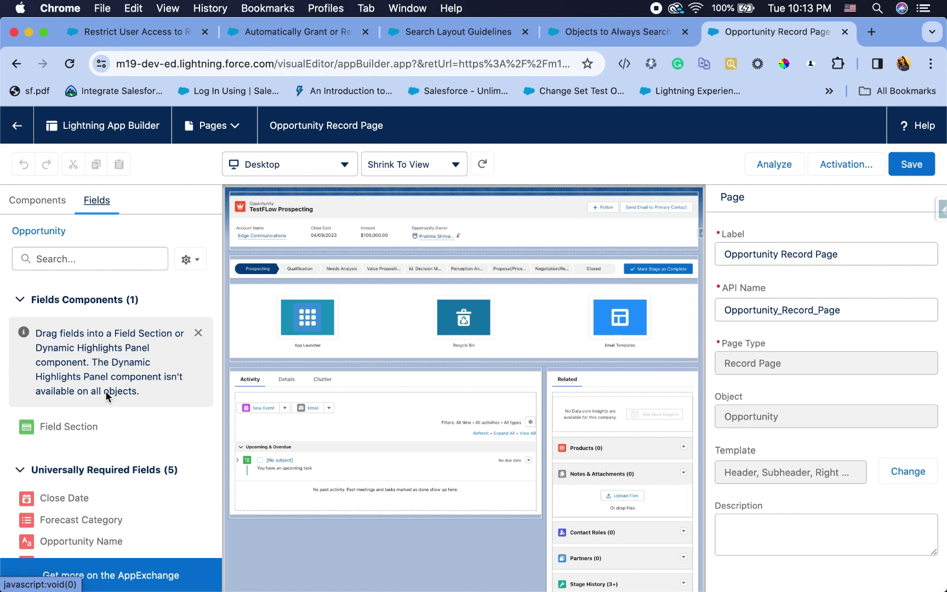
pyautogui.scroll(-3, 106, 392)
pyautogui.scroll(-2, 105, 389)
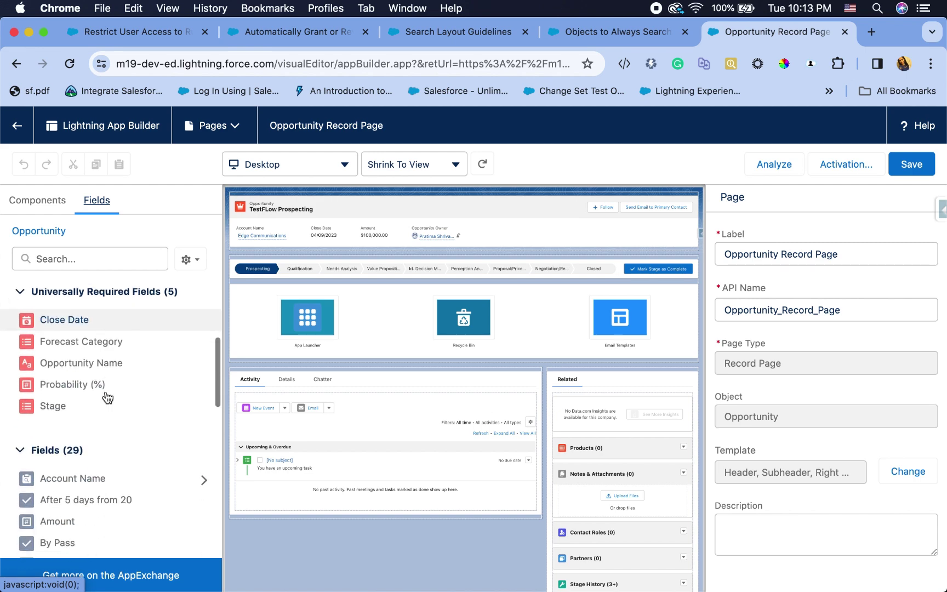
pyautogui.scroll(3, 105, 393)
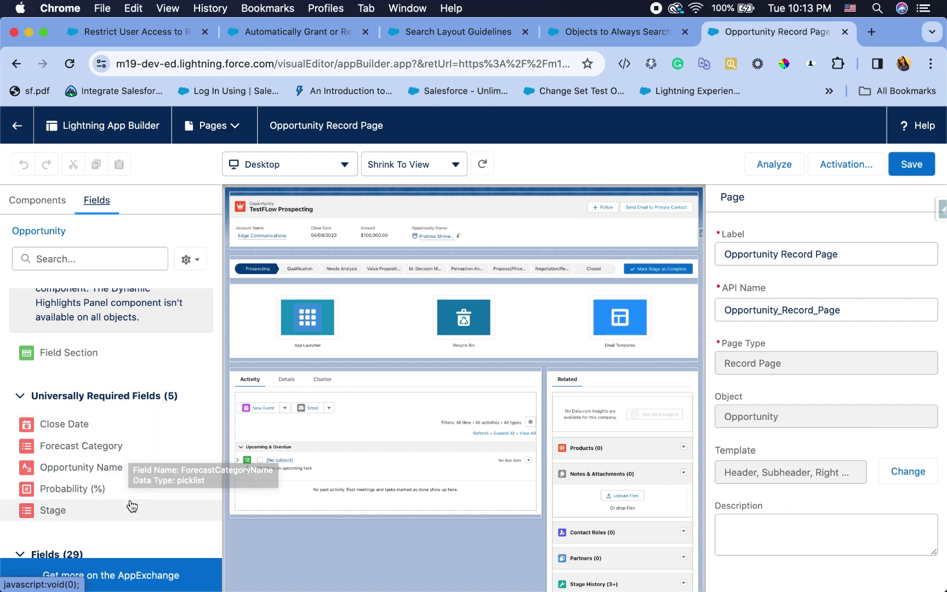
pyautogui.click(20, 396)
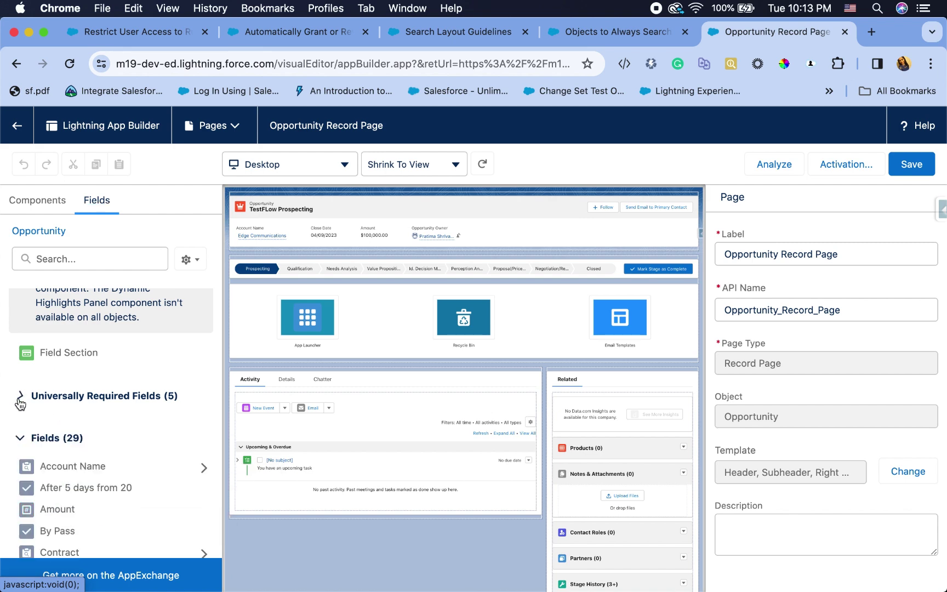
pyautogui.scroll(-3, 94, 446)
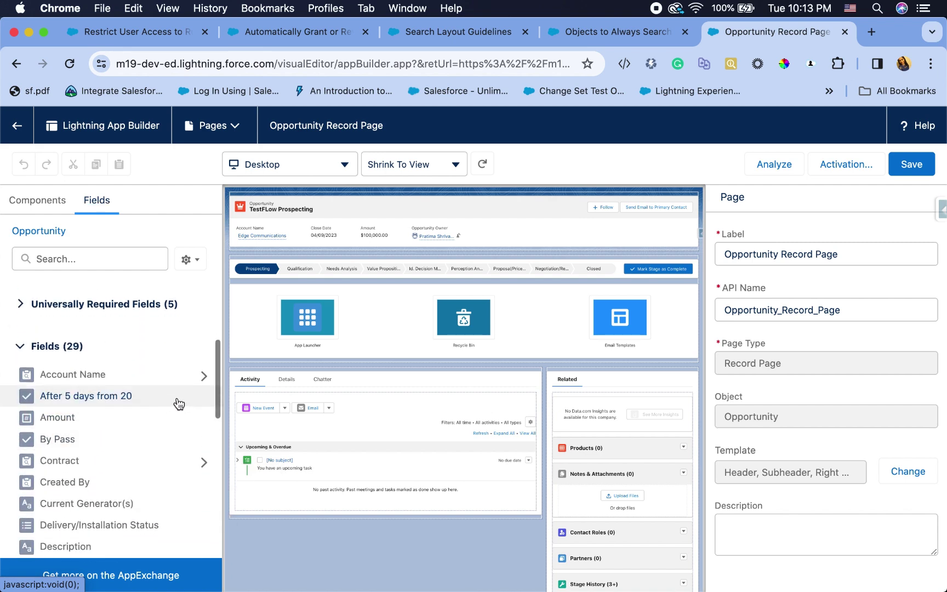
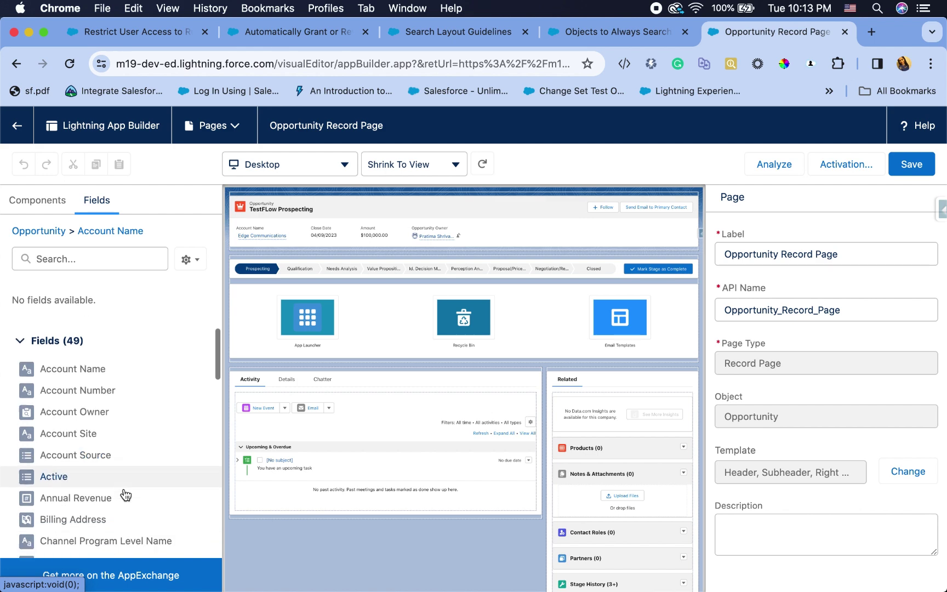
# - Drag the account's Account Source, Annual Revenue and Account Name fields into the Details field section
pyautogui.moveTo(102, 425); pyautogui.dragTo(276, 349)
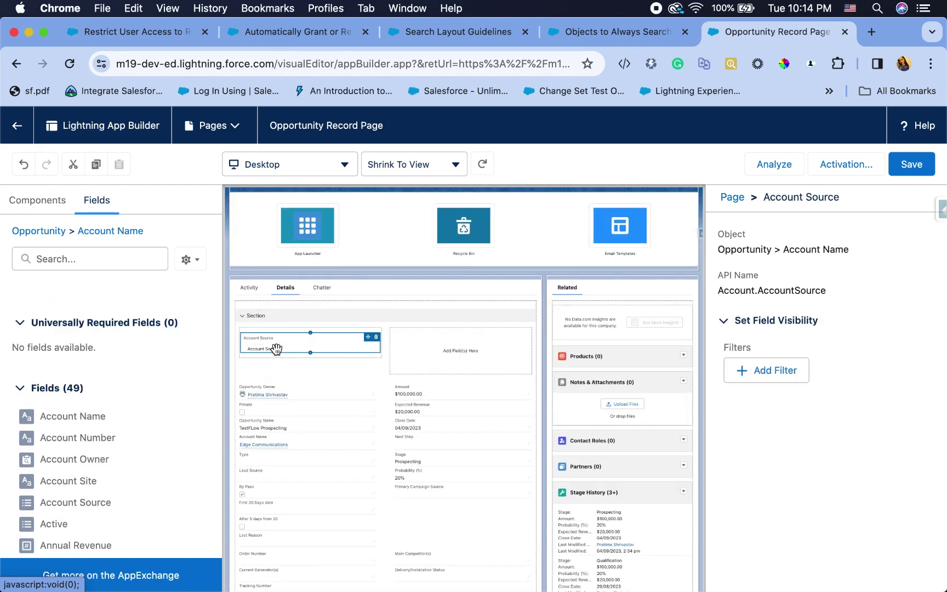
pyautogui.scroll(-3, 91, 482)
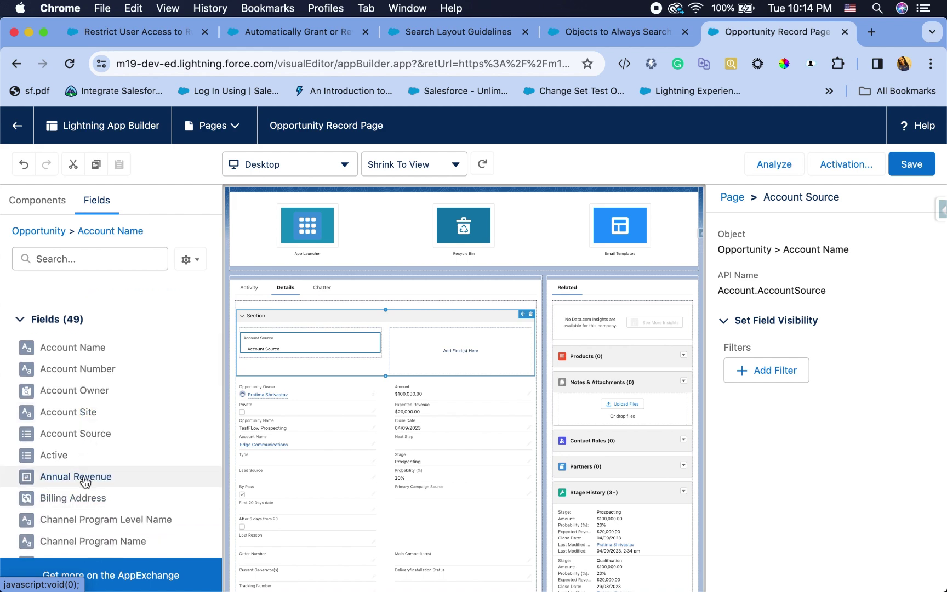
pyautogui.moveTo(85, 481); pyautogui.dragTo(252, 353)
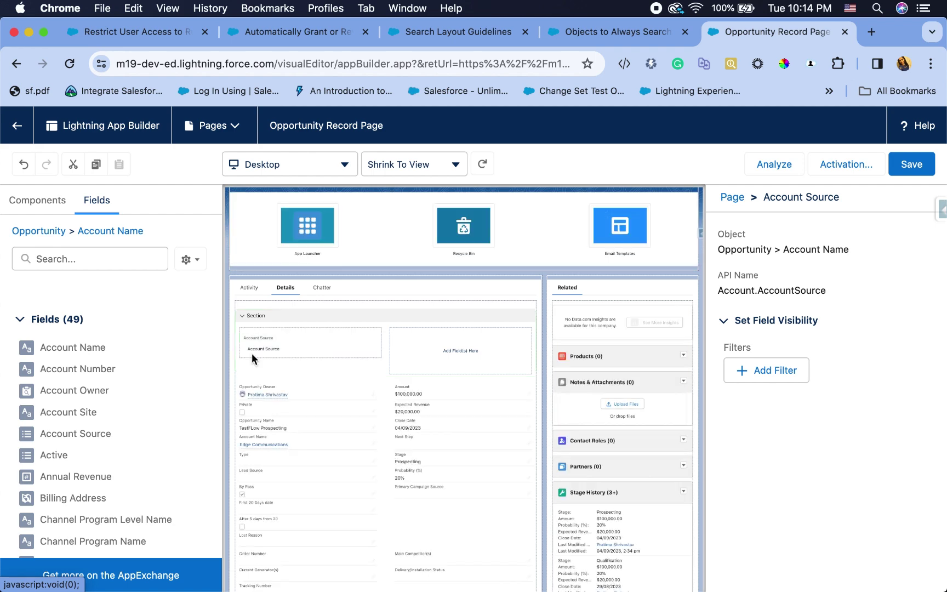
pyautogui.scroll(-3, 51, 487)
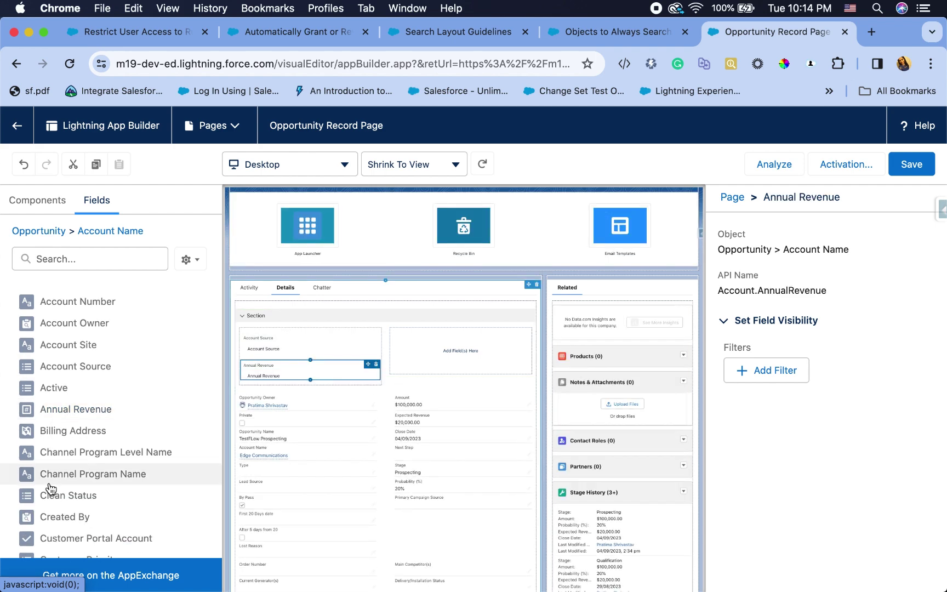
pyautogui.scroll(-5, 51, 488)
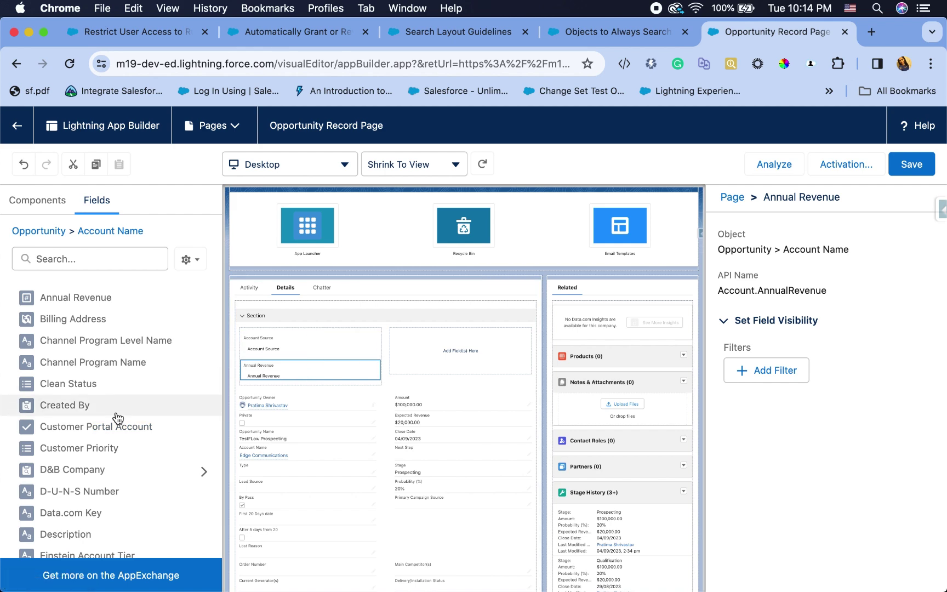
pyautogui.scroll(10, 104, 351)
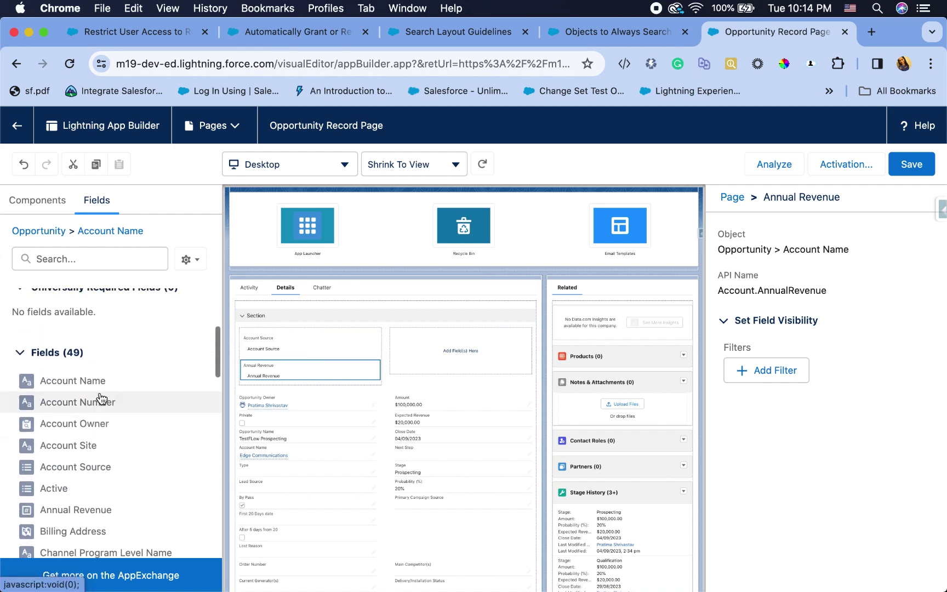
pyautogui.moveTo(93, 381); pyautogui.dragTo(262, 351)
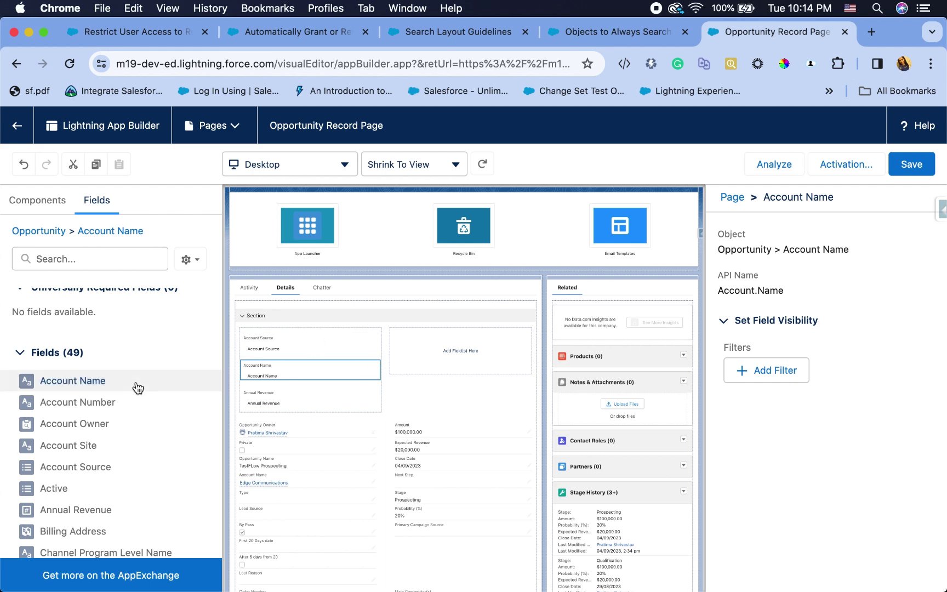
pyautogui.scroll(-4, 107, 376)
pyautogui.scroll(7, 106, 369)
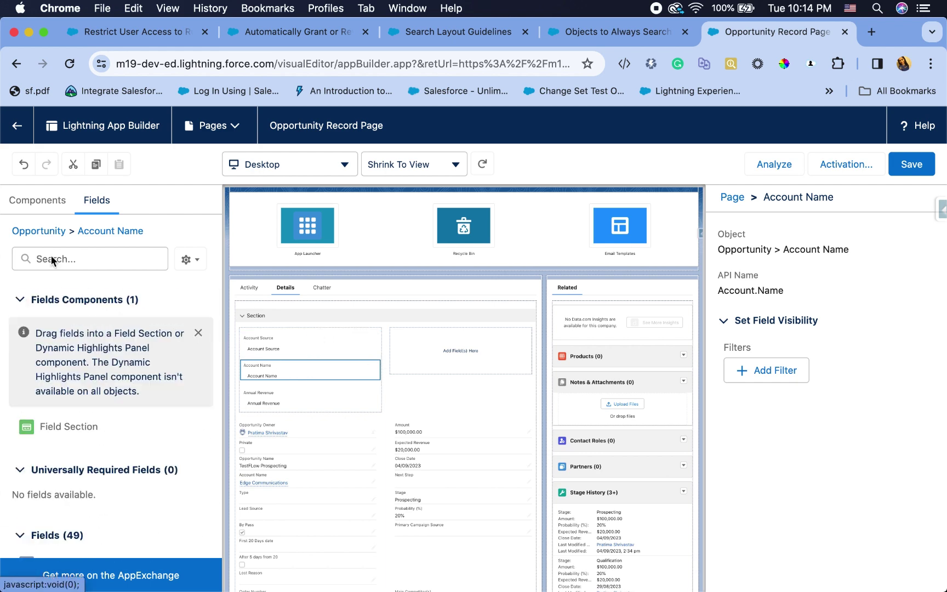
# - Save the record page despite missing required fields and return to the TestFLow Prospecting opportunity
pyautogui.click(898, 166)
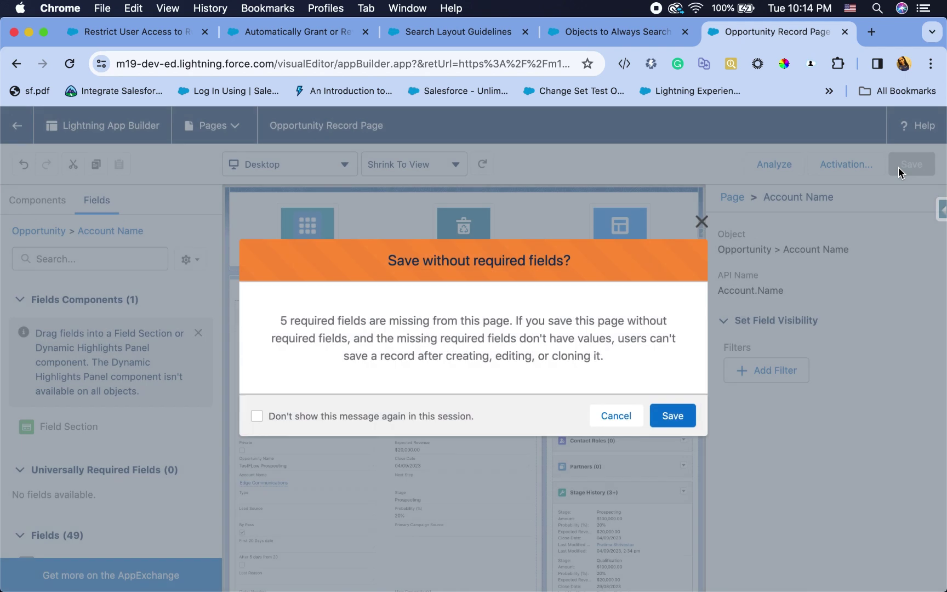
pyautogui.click(682, 414)
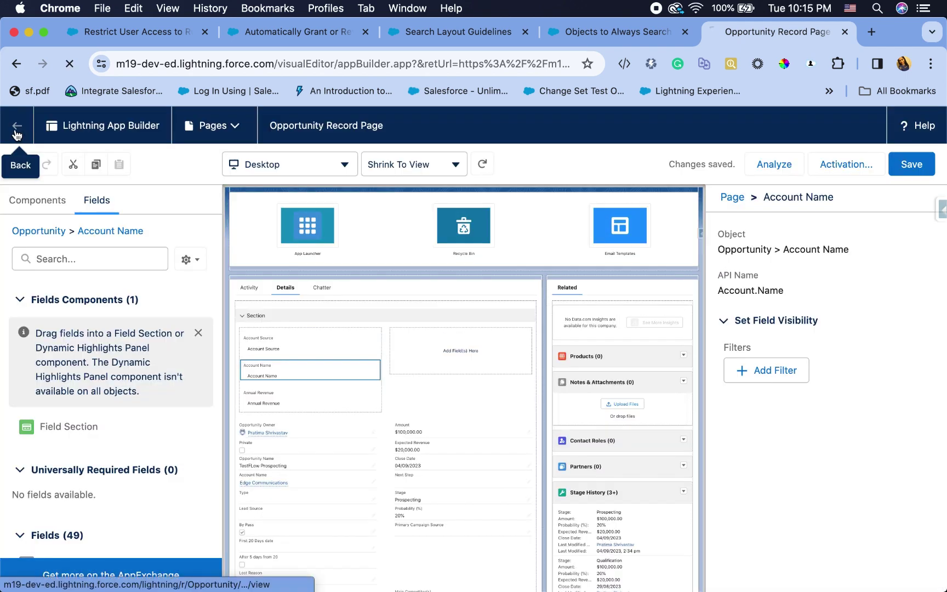
pyautogui.click(16, 129)
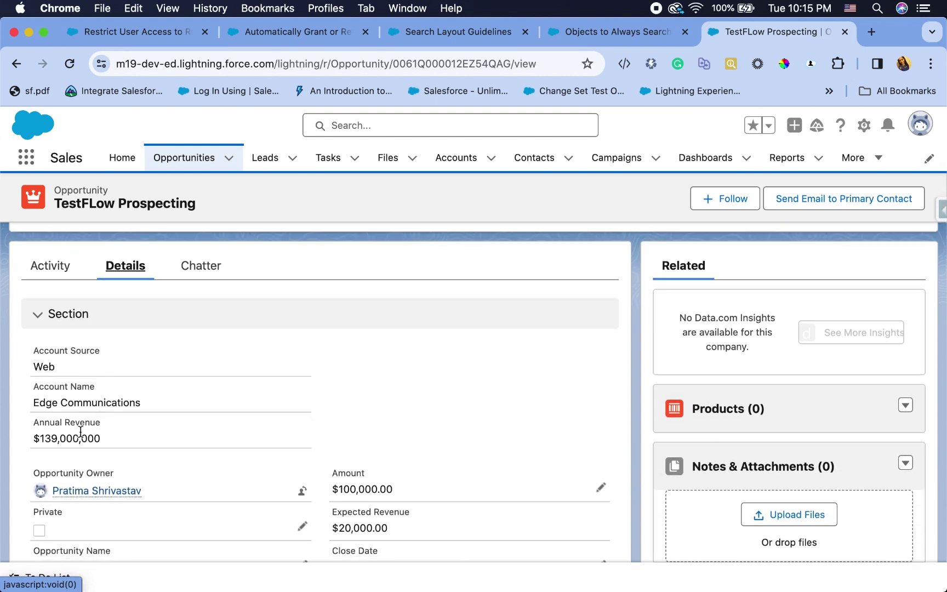
pyautogui.scroll(-2, 100, 439)
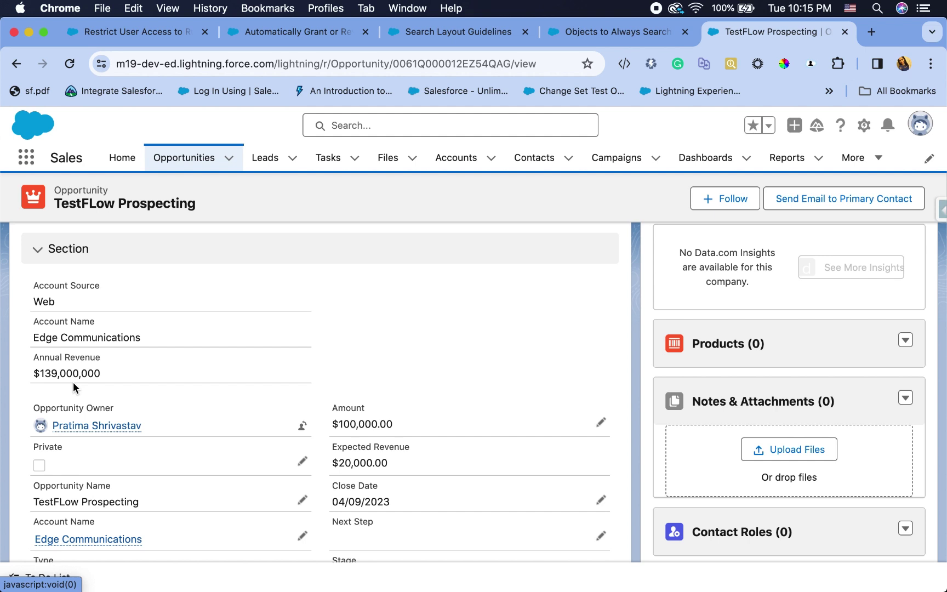
# - Edit the page so Related Lists shows only when Form Factor is Phone, then go back to the opportunity
pyautogui.click(863, 125)
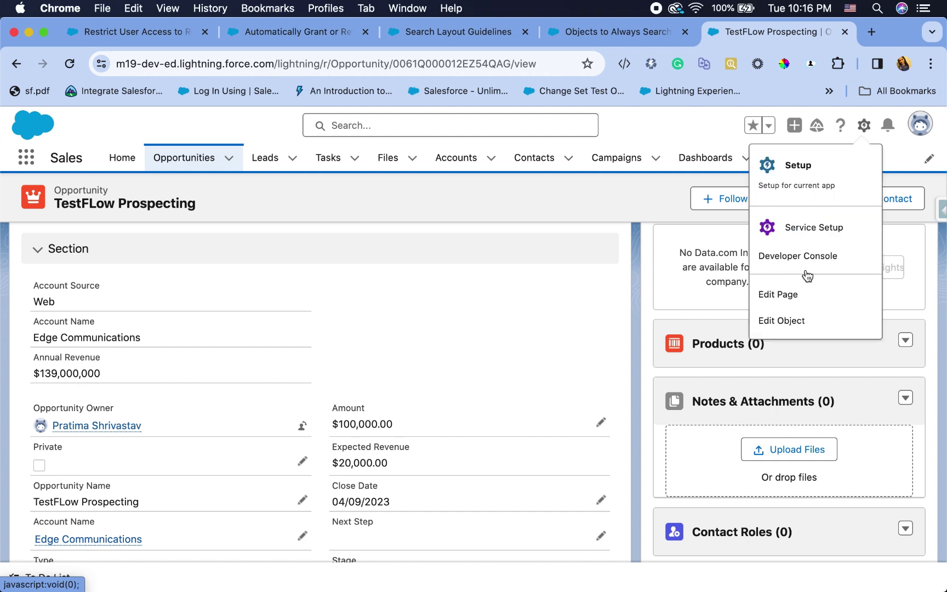
pyautogui.click(787, 292)
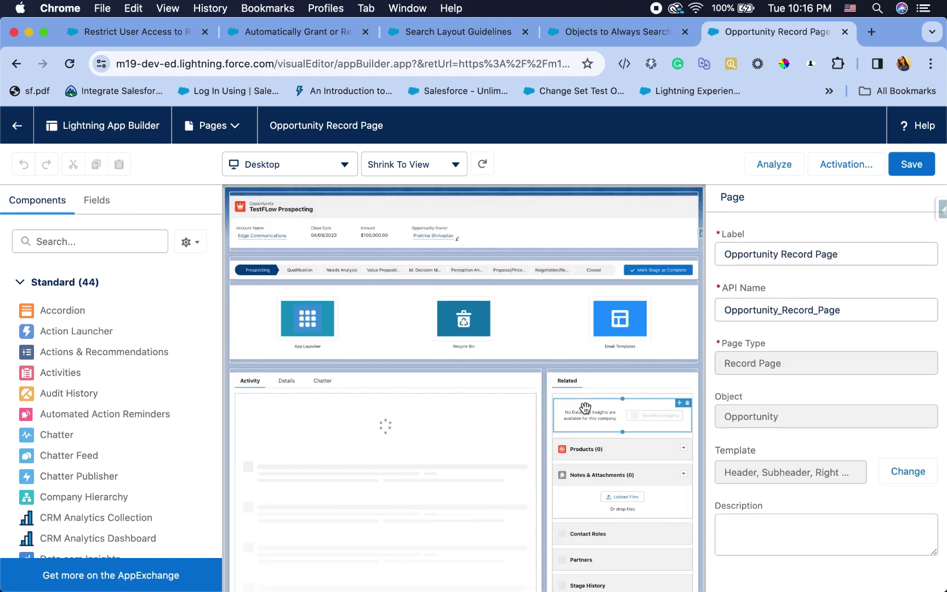
pyautogui.click(607, 456)
pyautogui.scroll(-5, 777, 441)
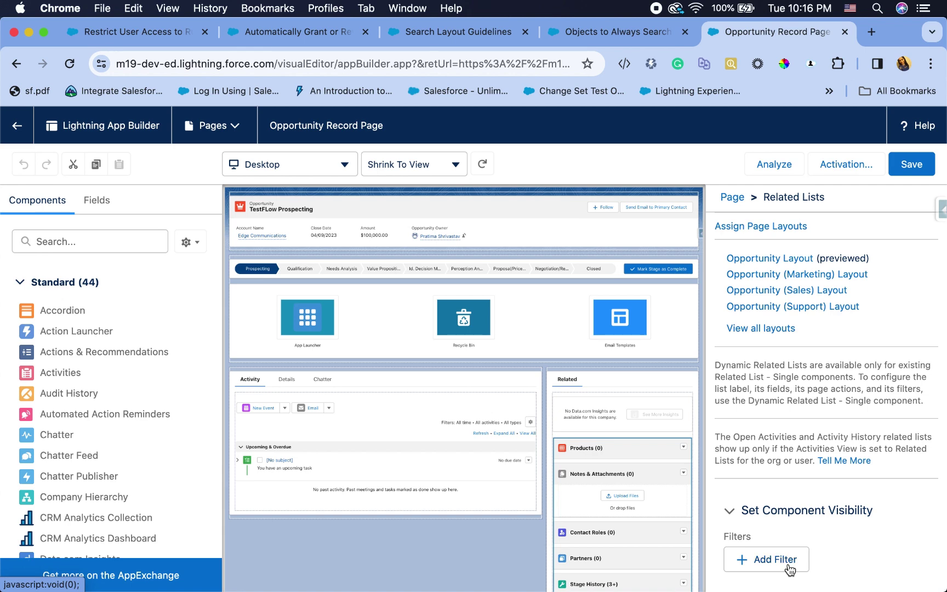
pyautogui.click(787, 568)
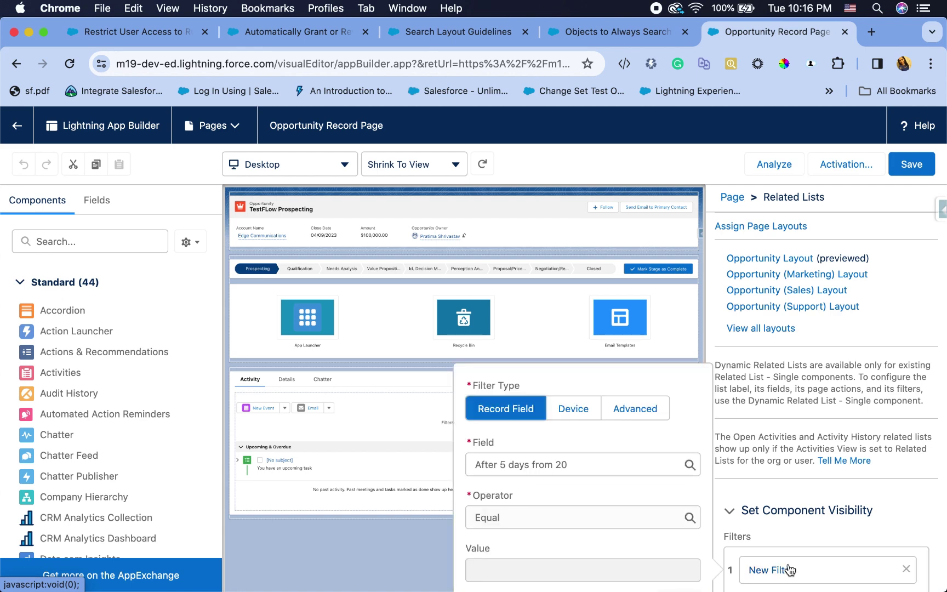
pyautogui.click(575, 412)
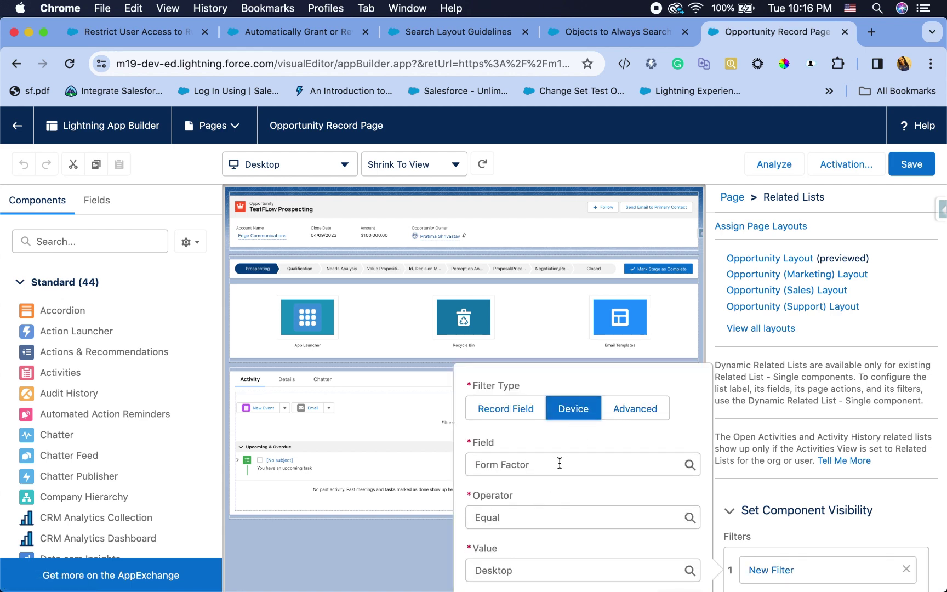
pyautogui.click(560, 464)
pyautogui.click(544, 569)
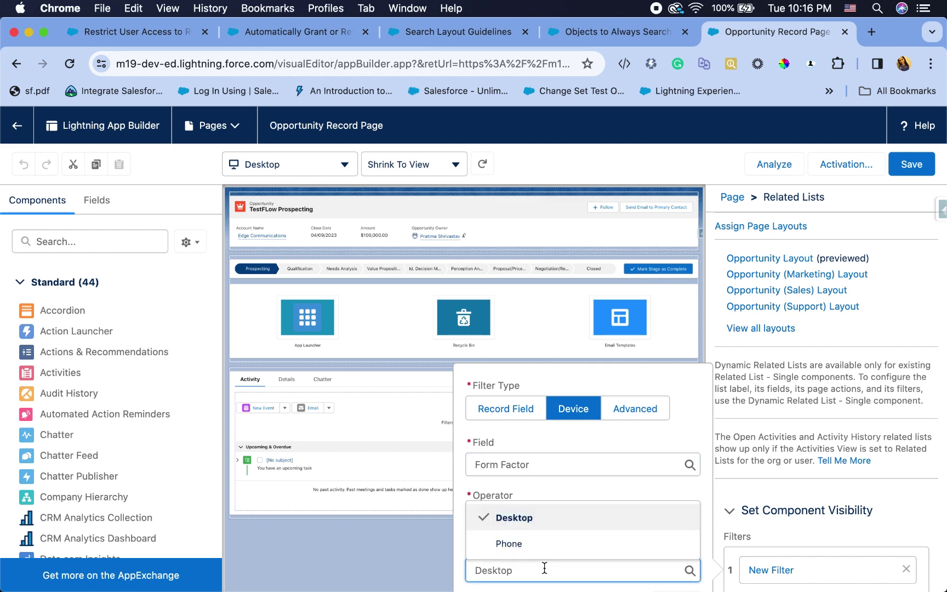
pyautogui.click(550, 544)
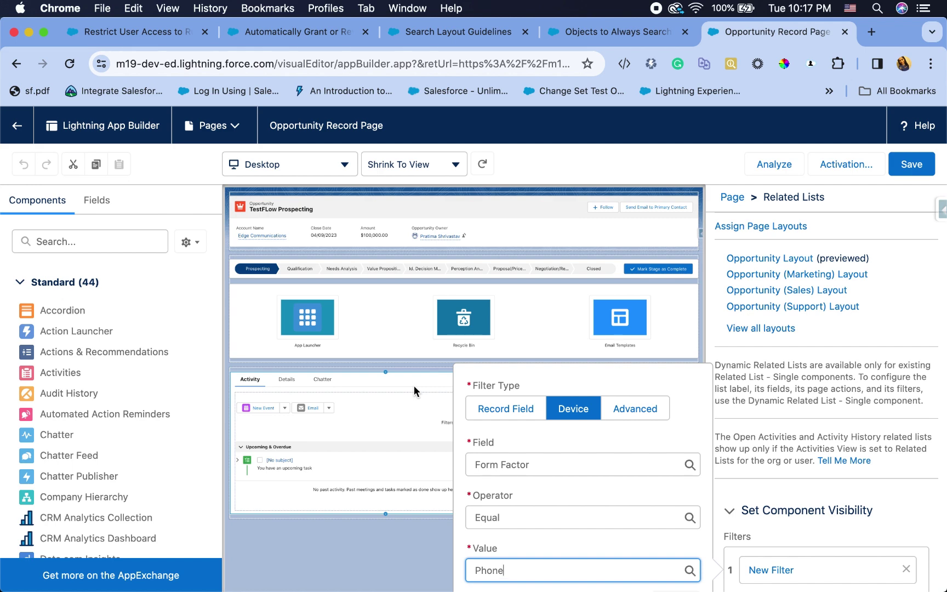
pyautogui.click(18, 127)
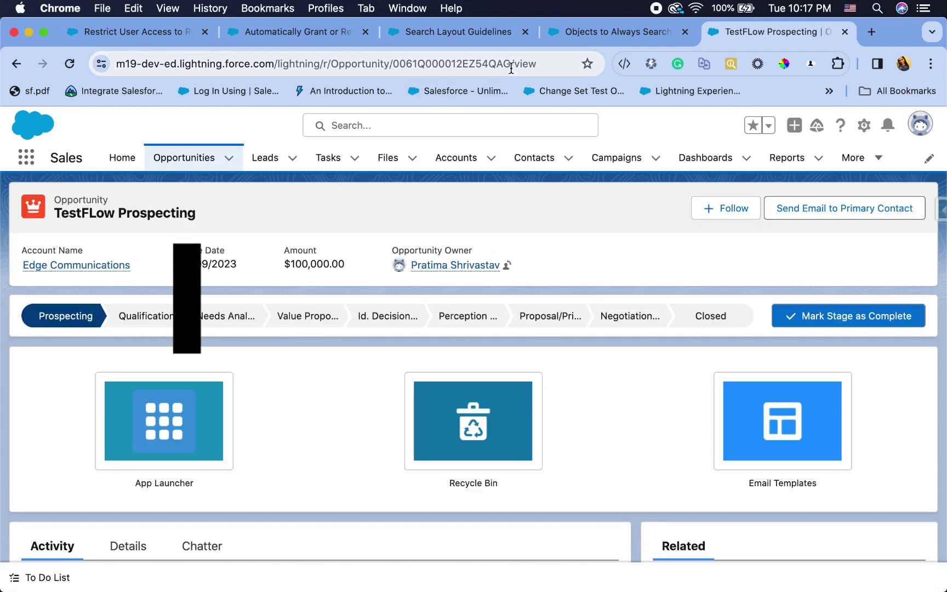
# - Find Flows through Setup Quick Find and start a New Flow
pyautogui.click(579, 32)
pyautogui.click(102, 208)
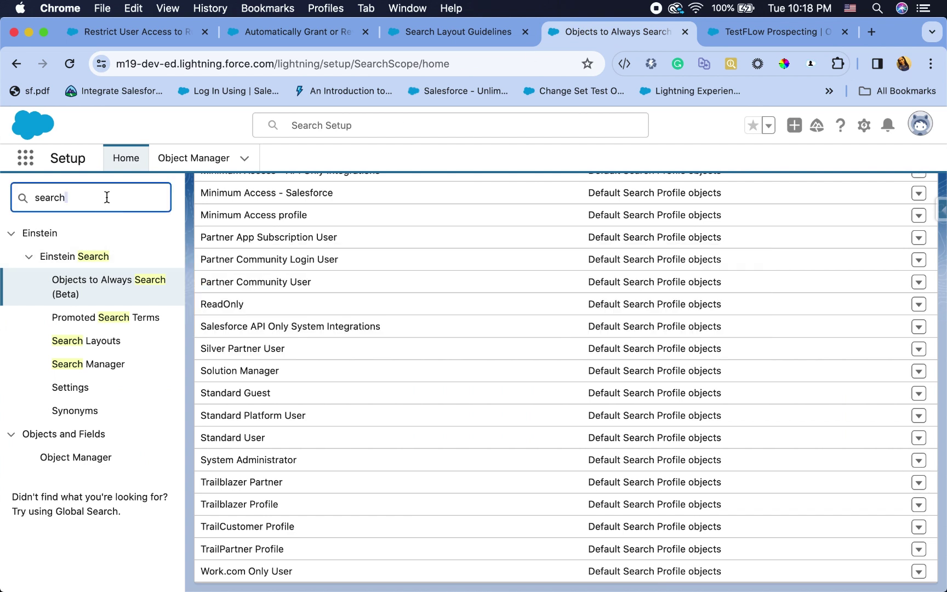
pyautogui.press('BackSpace')
pyautogui.press('BackSpace')
pyautogui.press('BackSpace')
pyautogui.press('BackSpace')
pyautogui.press('BackSpace')
pyautogui.press('BackSpace')
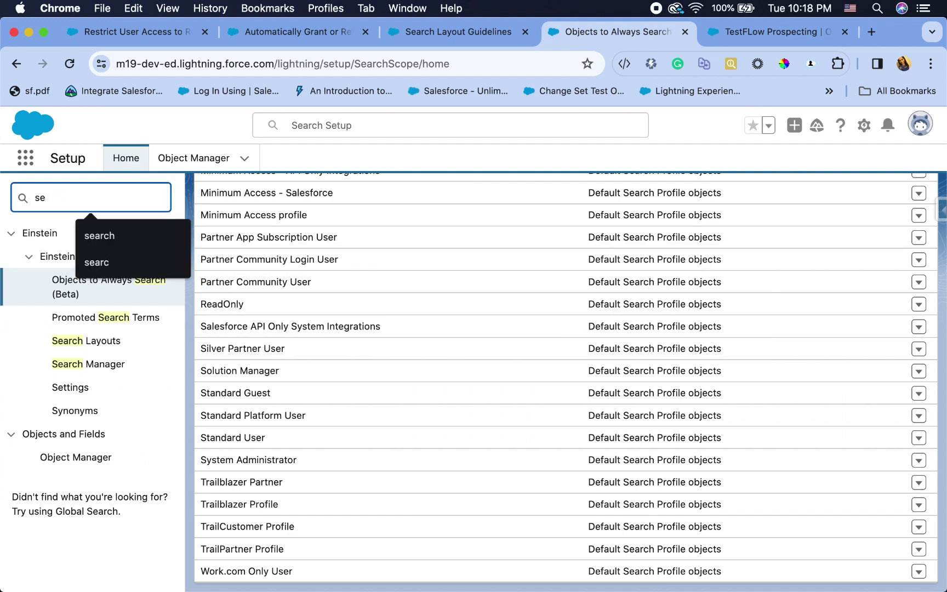
pyautogui.write('flow')
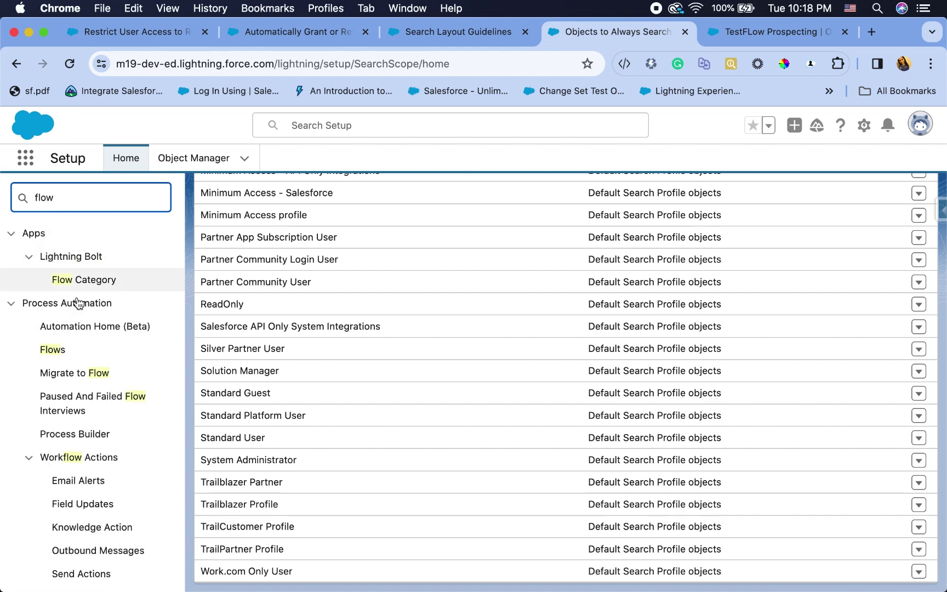
pyautogui.click(54, 351)
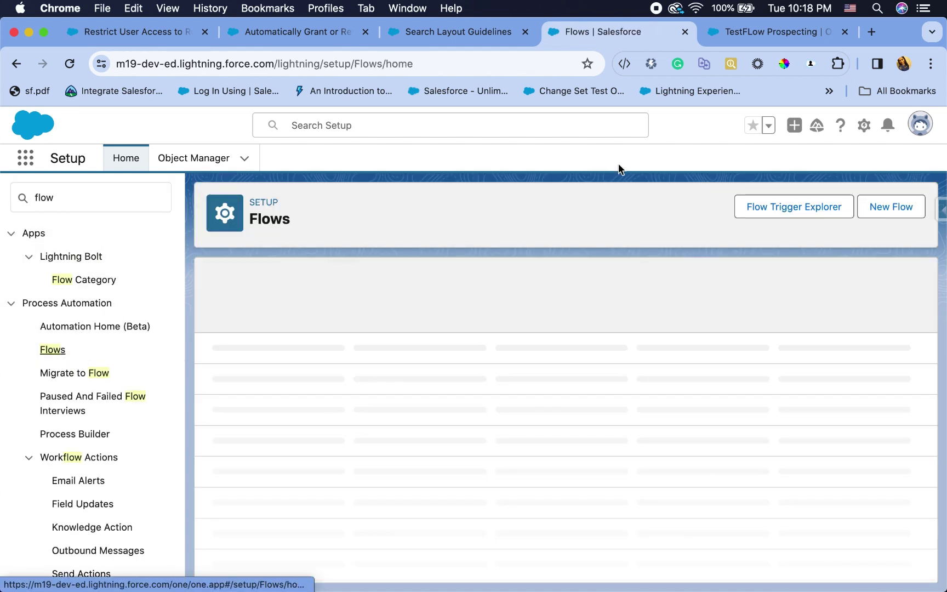
pyautogui.click(900, 208)
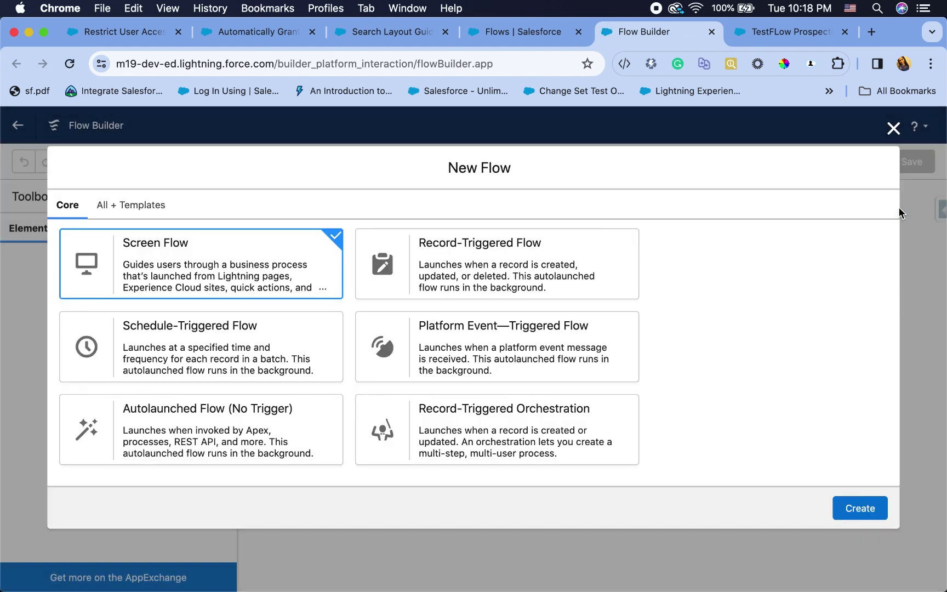
# - Create a Screen Flow and add a Screen element right after Start
pyautogui.click(873, 509)
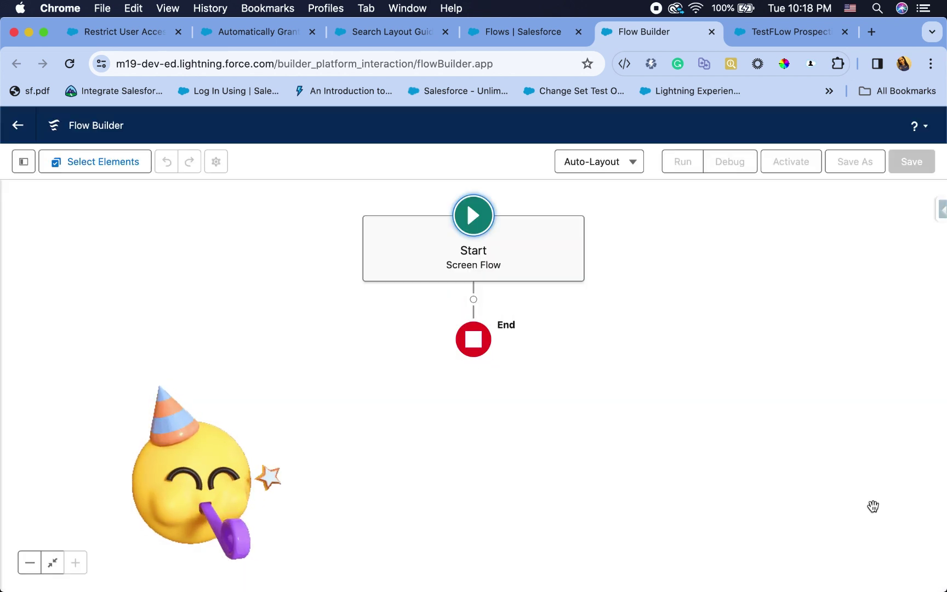
pyautogui.click(474, 300)
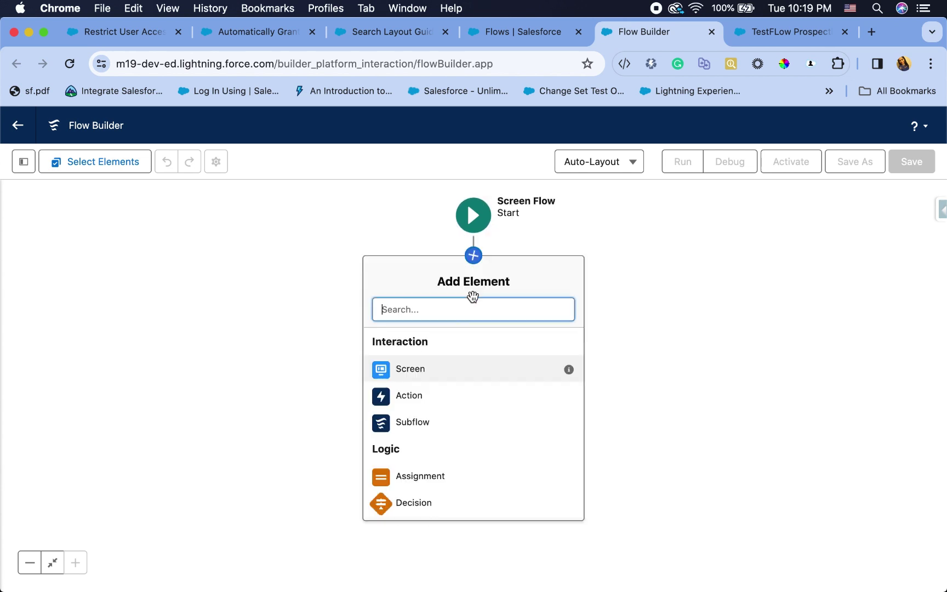
pyautogui.click(421, 368)
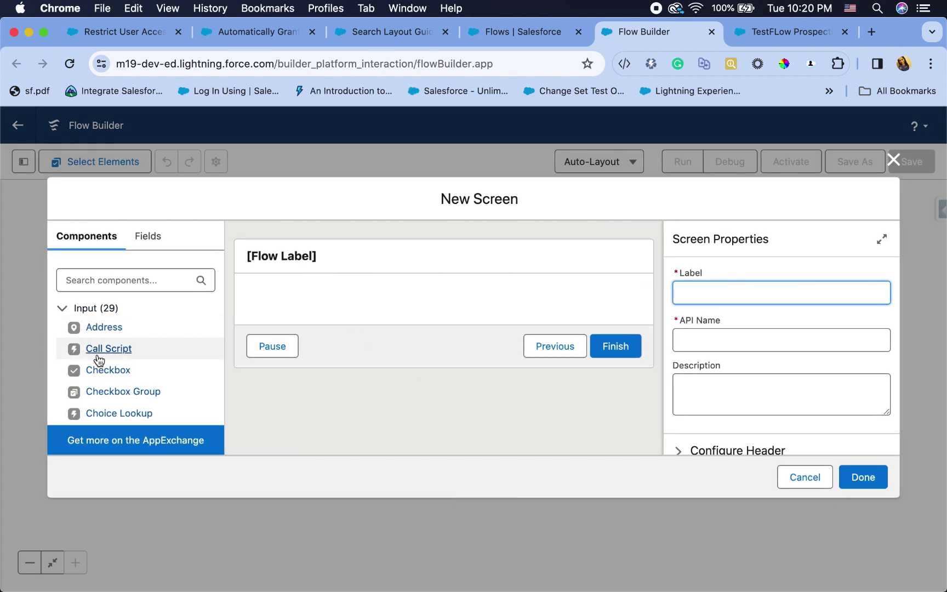
pyautogui.scroll(-3, 97, 360)
pyautogui.scroll(-5, 97, 360)
# - Place a Repeater (Beta) component on the Lead Gen screen
pyautogui.click(109, 280)
pyautogui.write('rep')
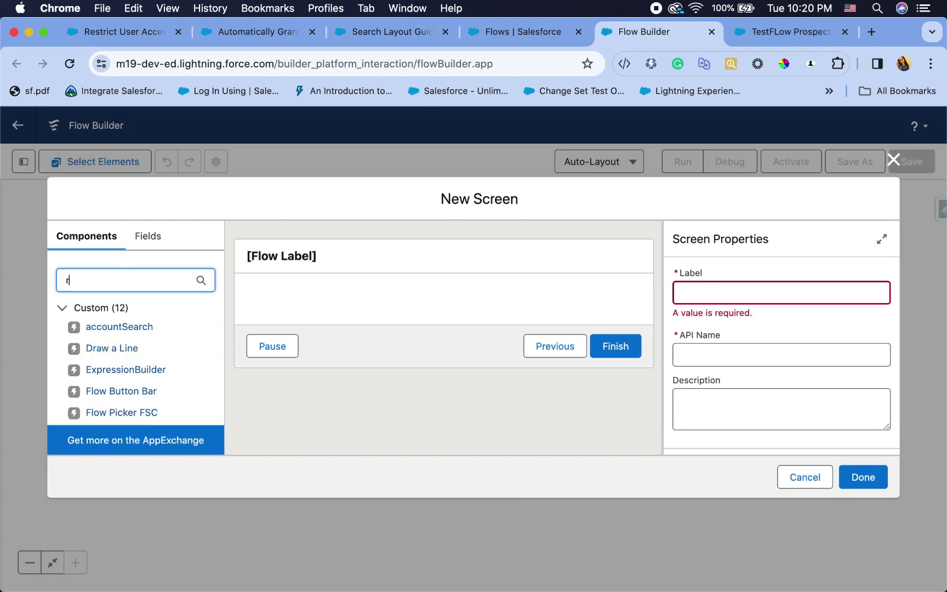
pyautogui.click(115, 332)
pyautogui.moveTo(116, 332); pyautogui.dragTo(324, 313)
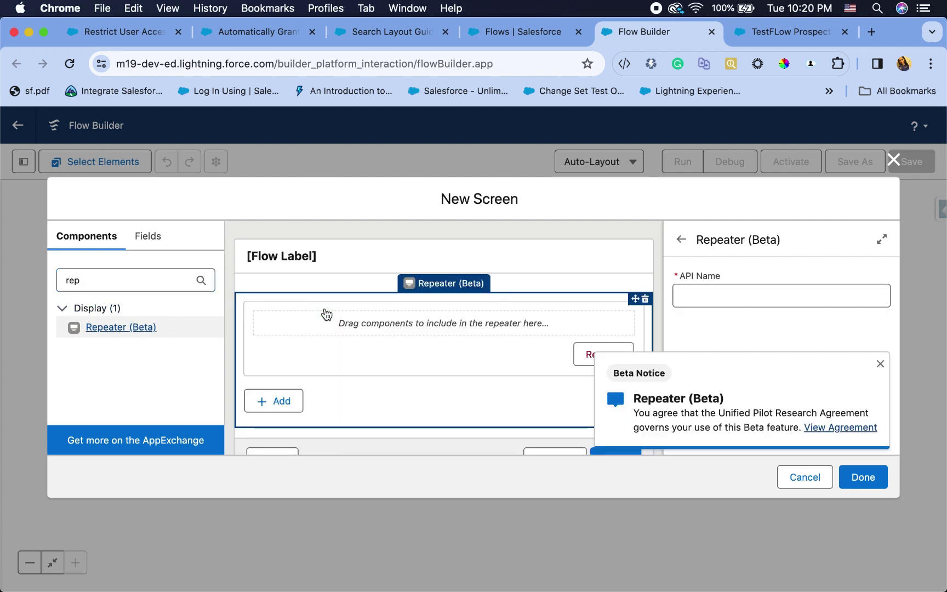
# - Move a Text input component inside the repeater
pyautogui.click(144, 239)
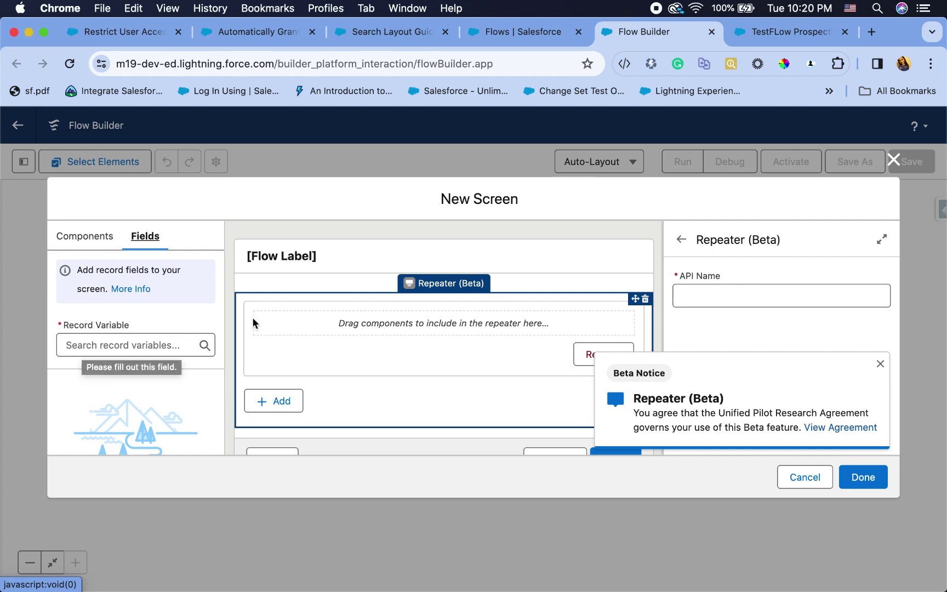
pyautogui.click(89, 244)
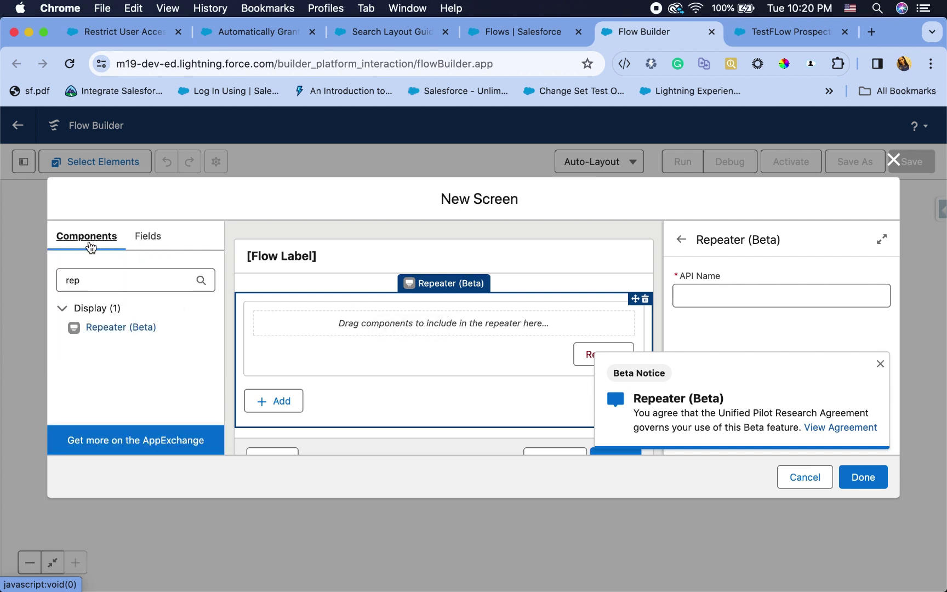
pyautogui.click(143, 278)
pyautogui.press('BackSpace')
pyautogui.press('BackSpace')
pyautogui.press('BackSpace')
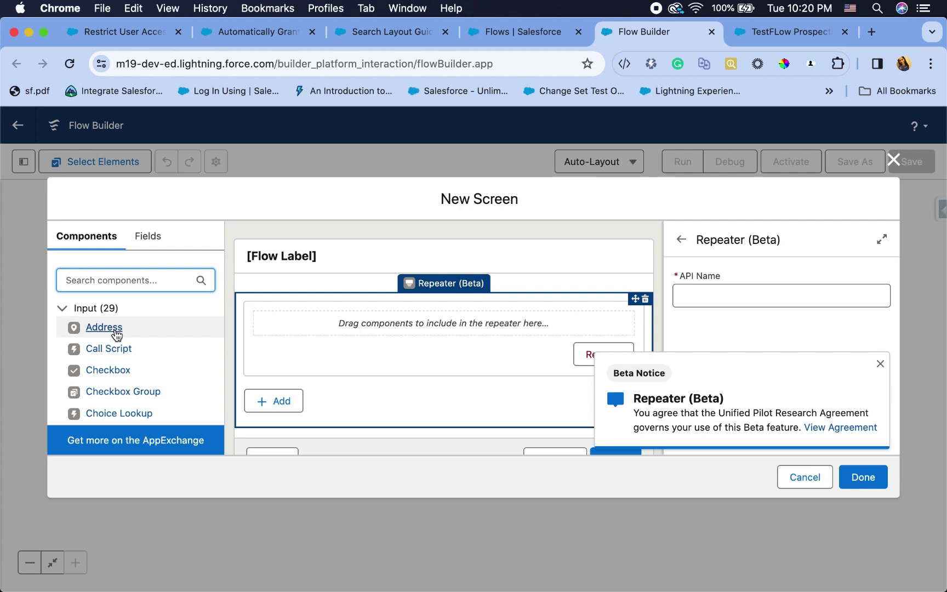
pyautogui.write('text')
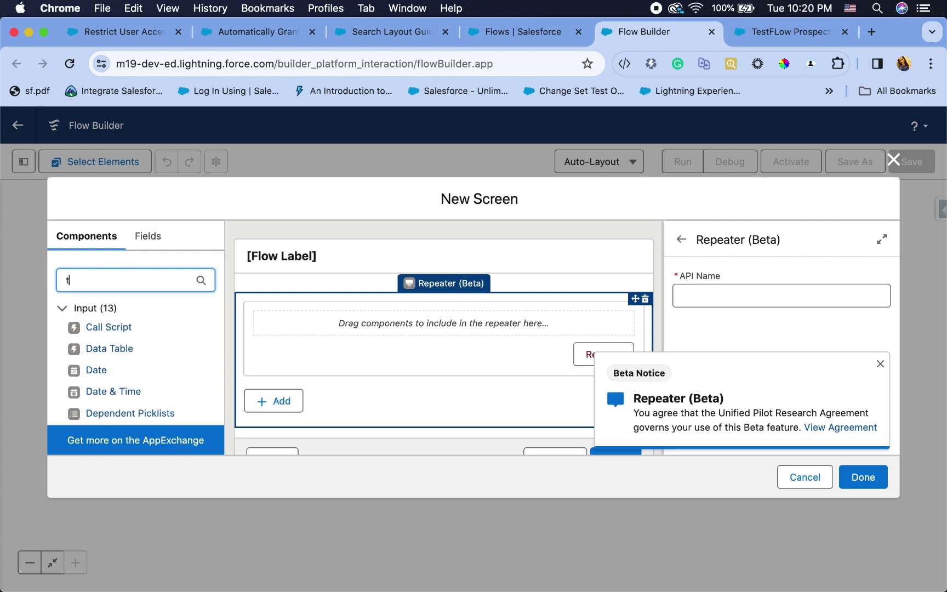
pyautogui.click(94, 351)
pyautogui.moveTo(93, 355); pyautogui.dragTo(377, 346)
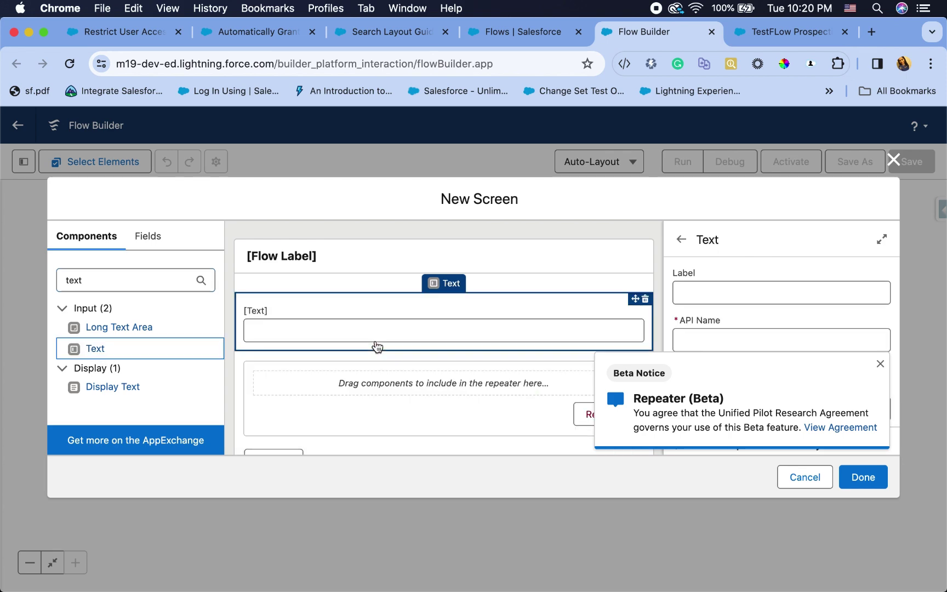
pyautogui.moveTo(404, 308); pyautogui.dragTo(407, 383)
pyautogui.click(675, 392)
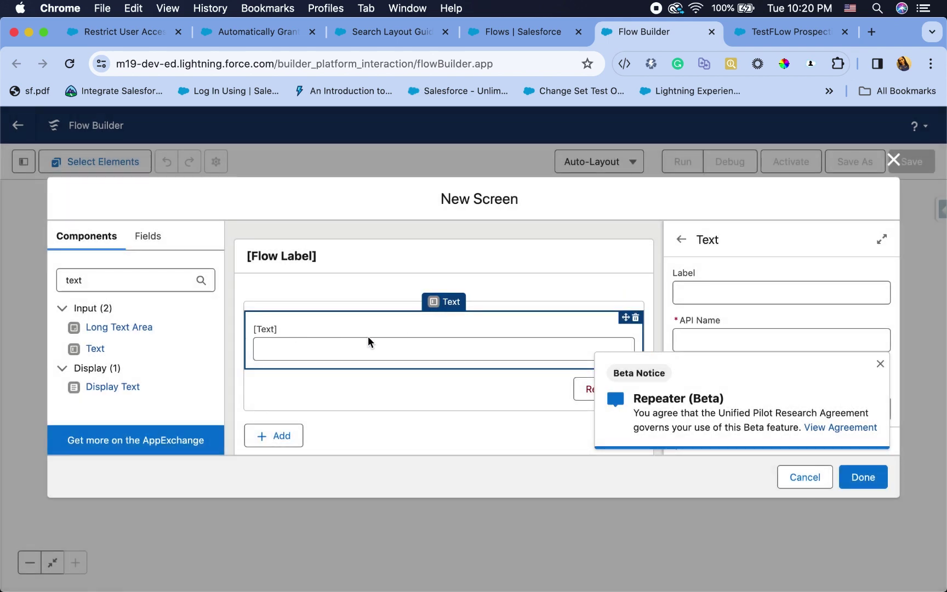
pyautogui.click(880, 364)
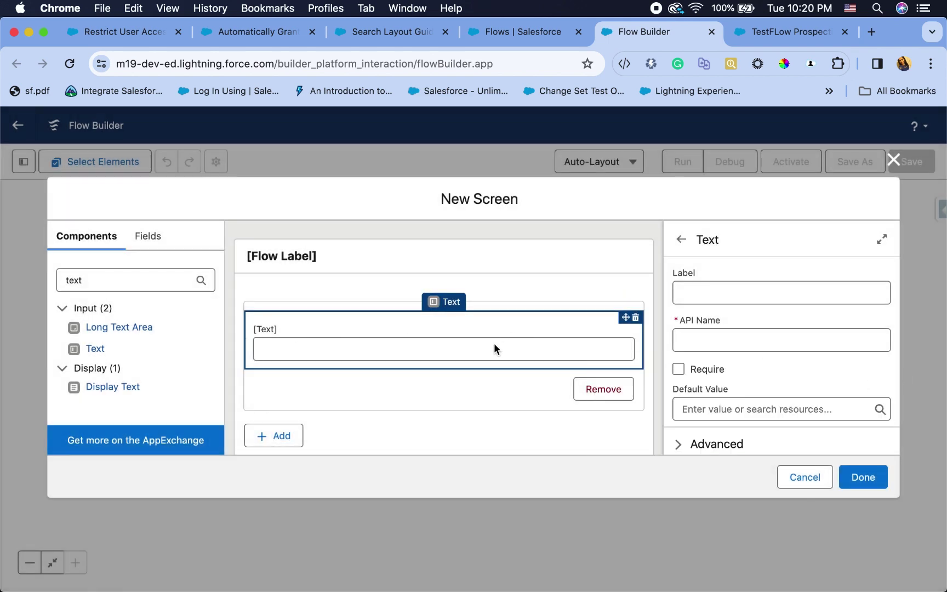
# - Label the repeater's text input First name and add a second one labelled Last Name
pyautogui.click(724, 299)
pyautogui.write('First name')
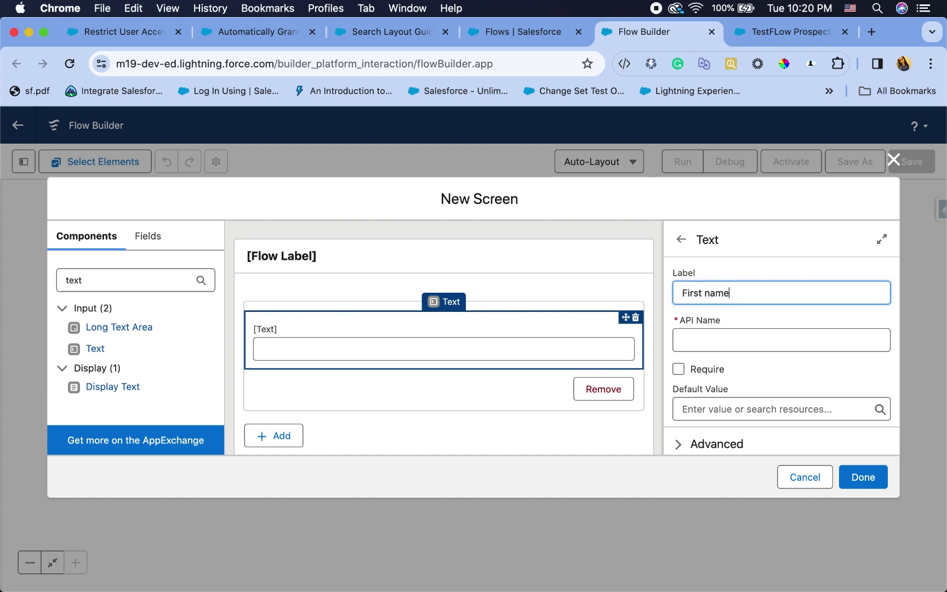
pyautogui.click(724, 339)
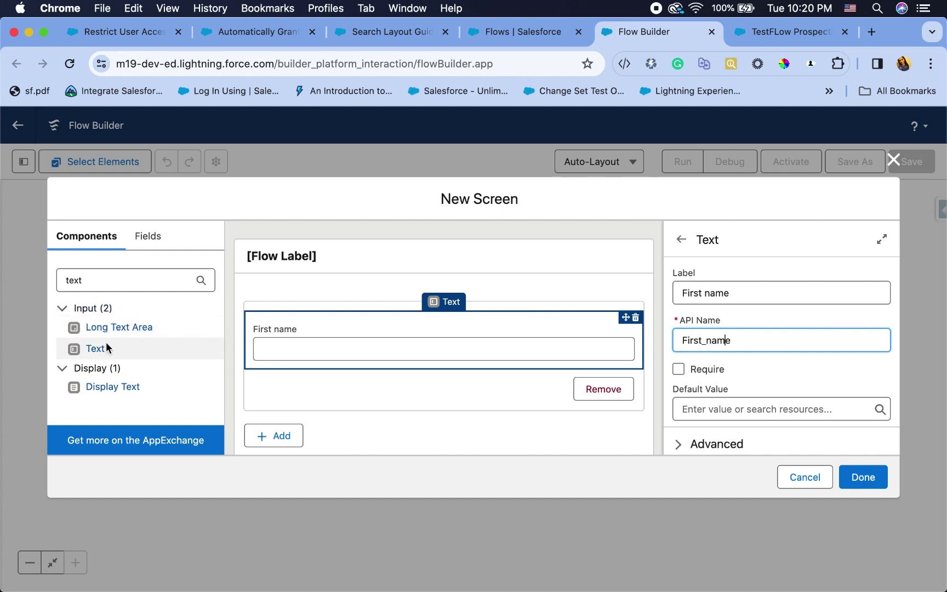
pyautogui.moveTo(101, 351); pyautogui.dragTo(295, 367)
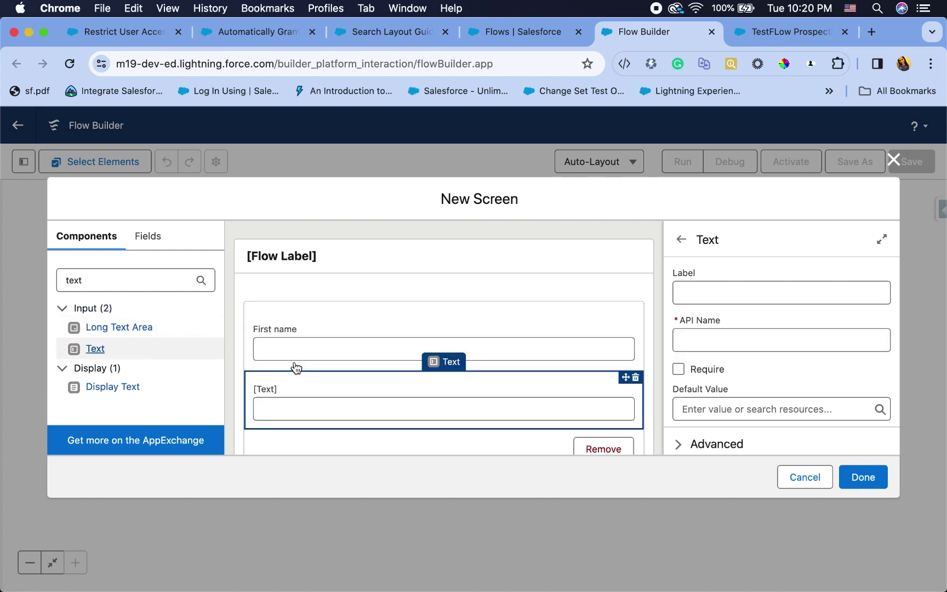
pyautogui.click(727, 296)
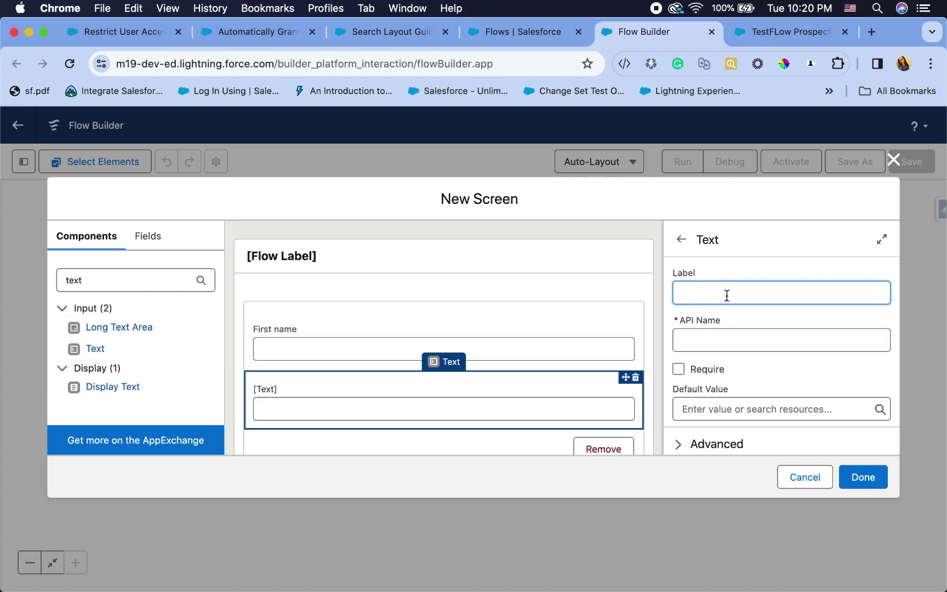
pyautogui.write('Last nam,e')
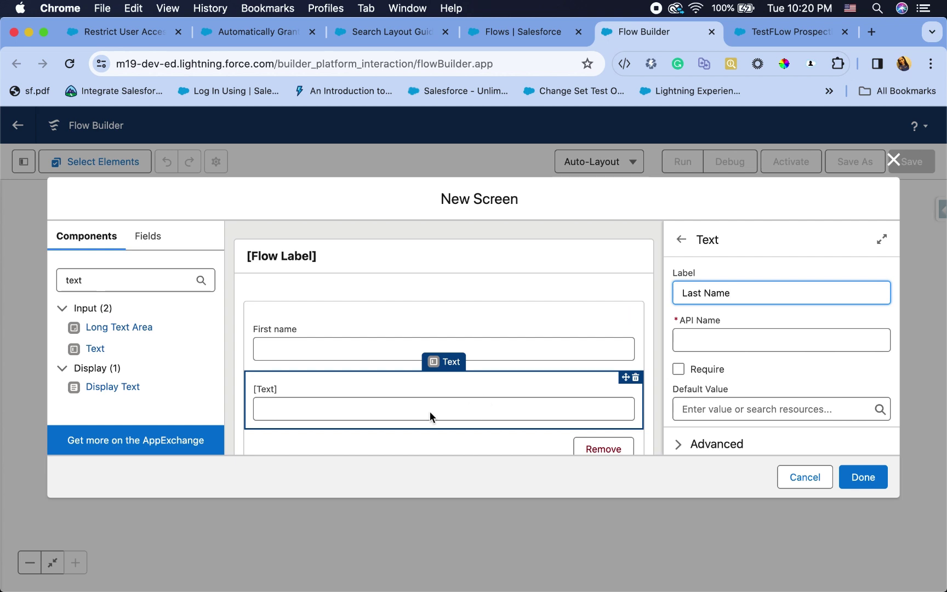
# - Add a Date input below Last Name and save the flow as Spring 24
pyautogui.click(121, 279)
pyautogui.doubleClick(121, 279)
pyautogui.write('bir')
pyautogui.write('t')
pyautogui.press('BackSpace')
pyautogui.press('BackSpace')
pyautogui.press('BackSpace')
pyautogui.press('BackSpace')
pyautogui.write('date')
pyautogui.moveTo(101, 333); pyautogui.dragTo(368, 419)
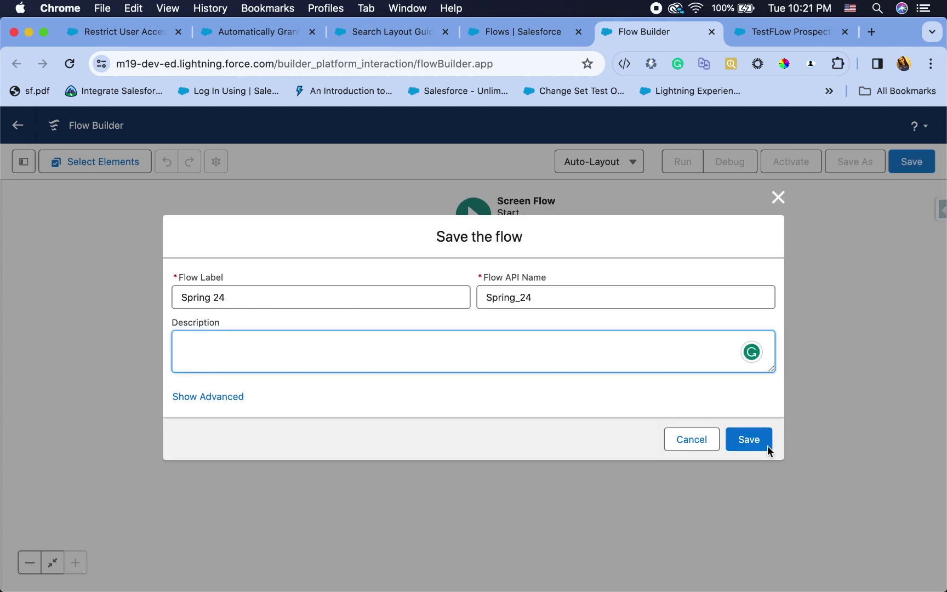
pyautogui.click(758, 445)
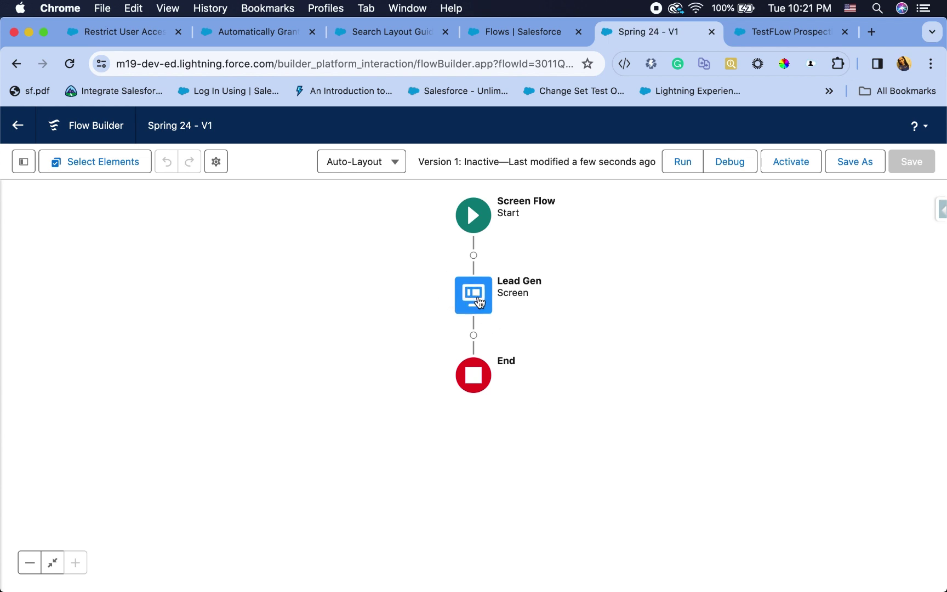
# - Debug-run Spring 24, add two extra lead entry sets in the repeater, then return to the canvas
pyautogui.click(733, 165)
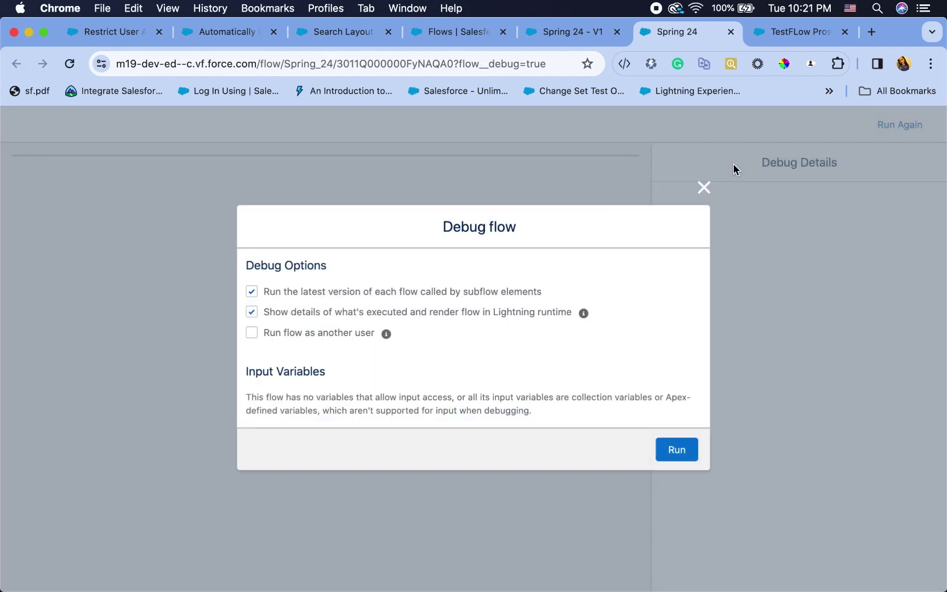
pyautogui.click(675, 454)
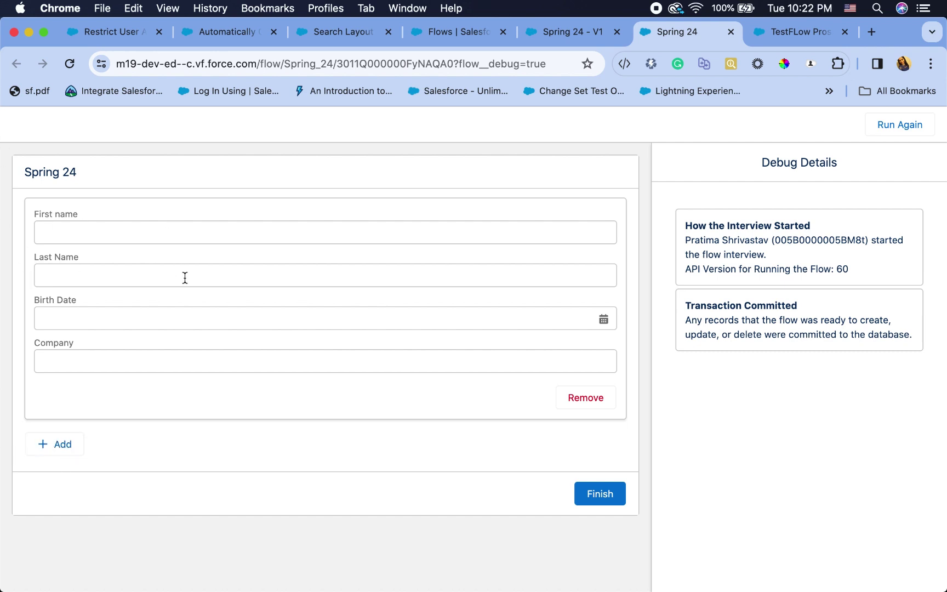
pyautogui.click(70, 442)
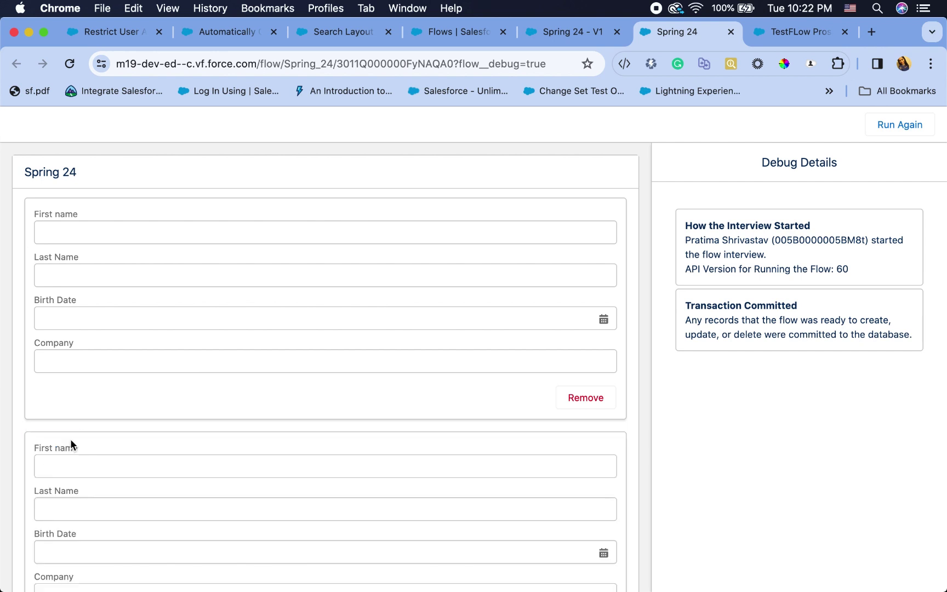
pyautogui.scroll(-3, 93, 446)
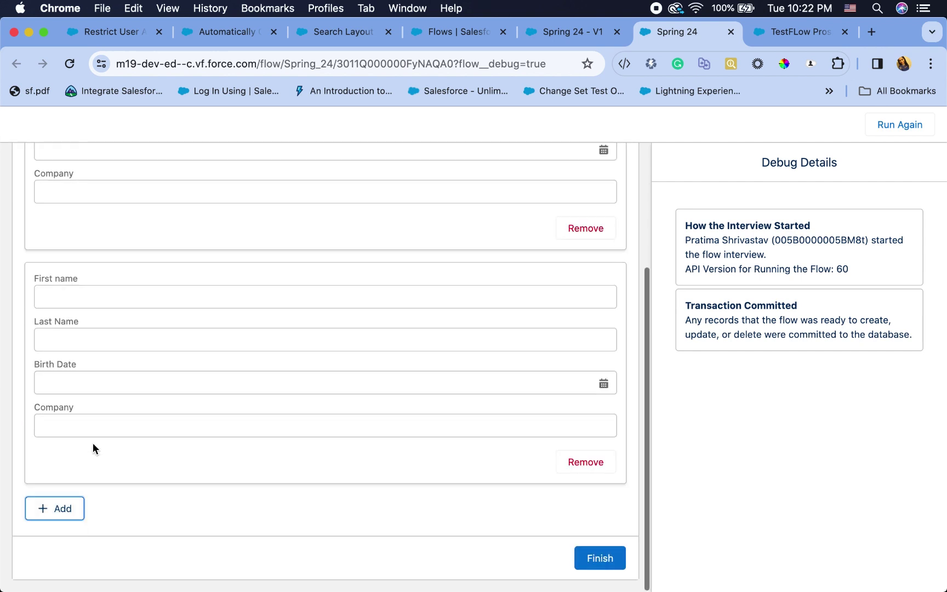
pyautogui.click(56, 509)
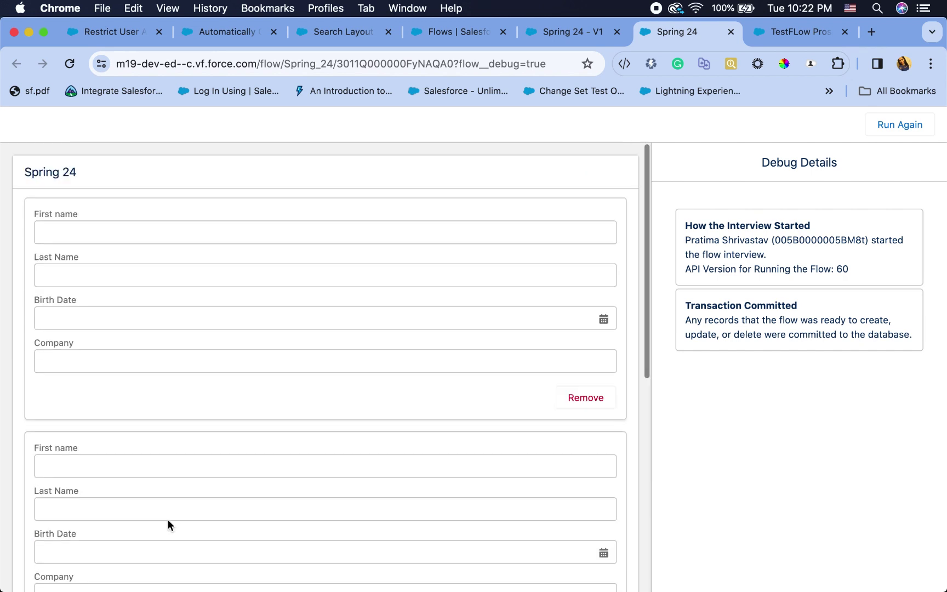
pyautogui.click(579, 34)
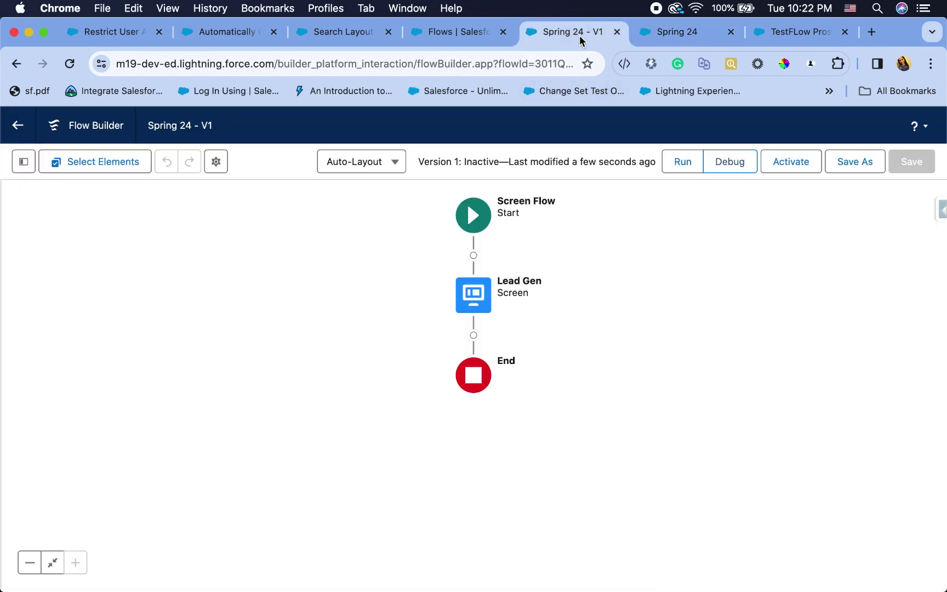
# - Add a Loop after Lead Gen labelled 'loop through form'
pyautogui.click(473, 335)
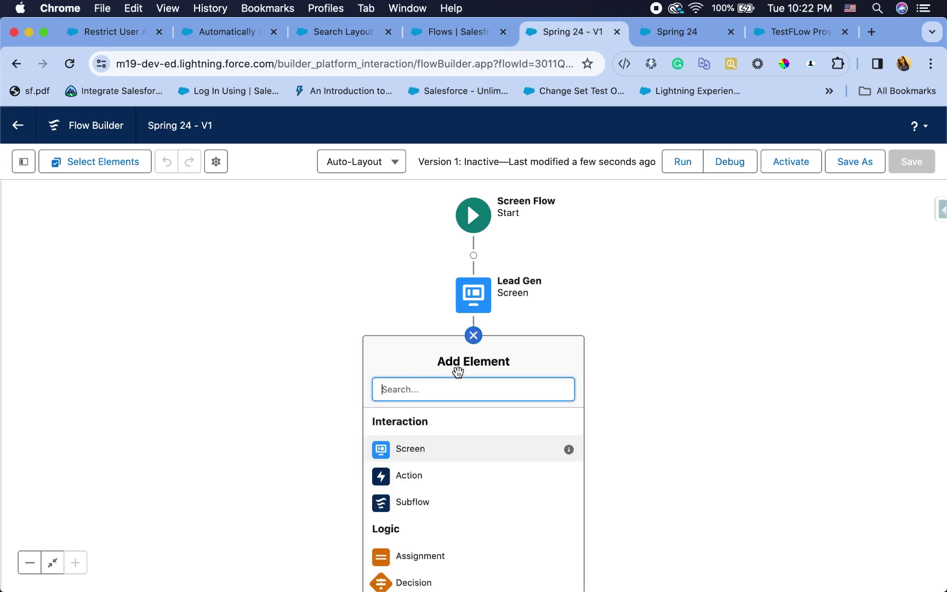
pyautogui.write('loo')
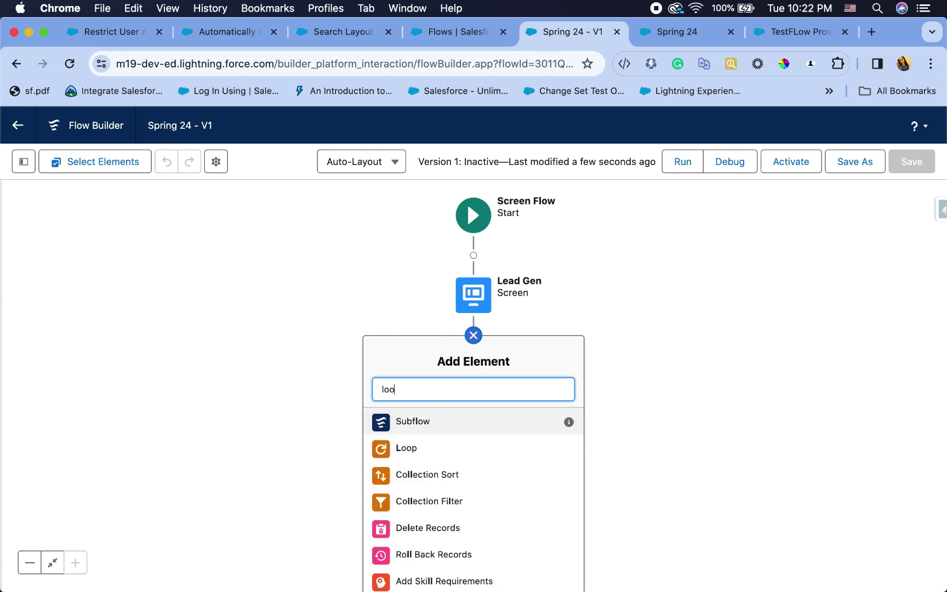
pyautogui.click(422, 428)
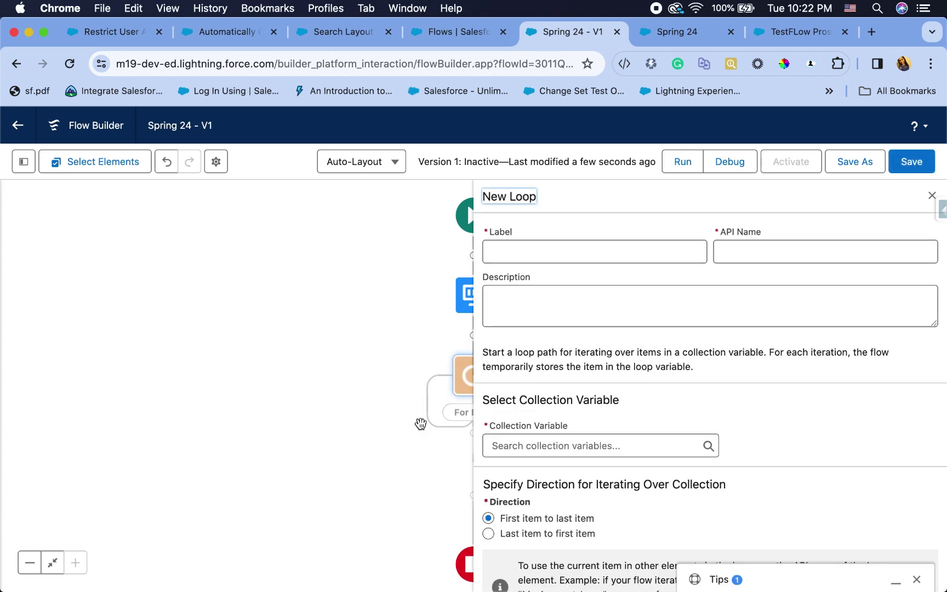
pyautogui.click(590, 258)
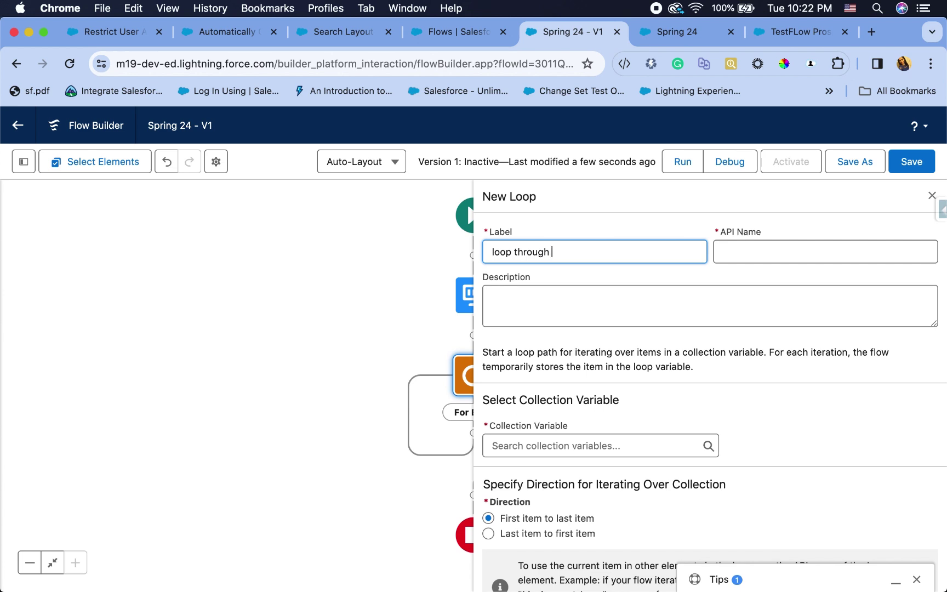
pyautogui.write('loop through form')
pyautogui.click(736, 257)
# - Set the loop's collection variable to {!LeadCreator.AllItems}
pyautogui.click(556, 447)
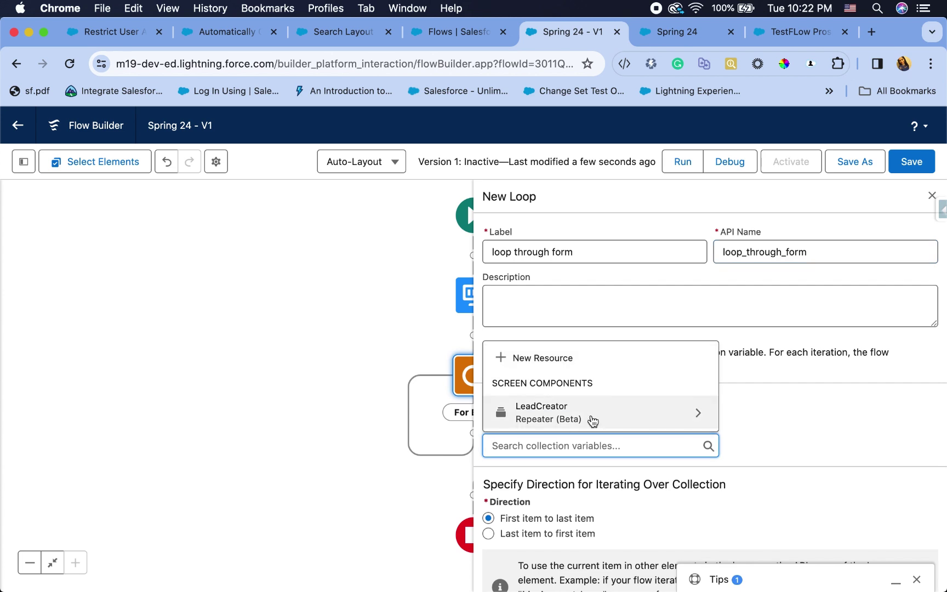
pyautogui.click(641, 420)
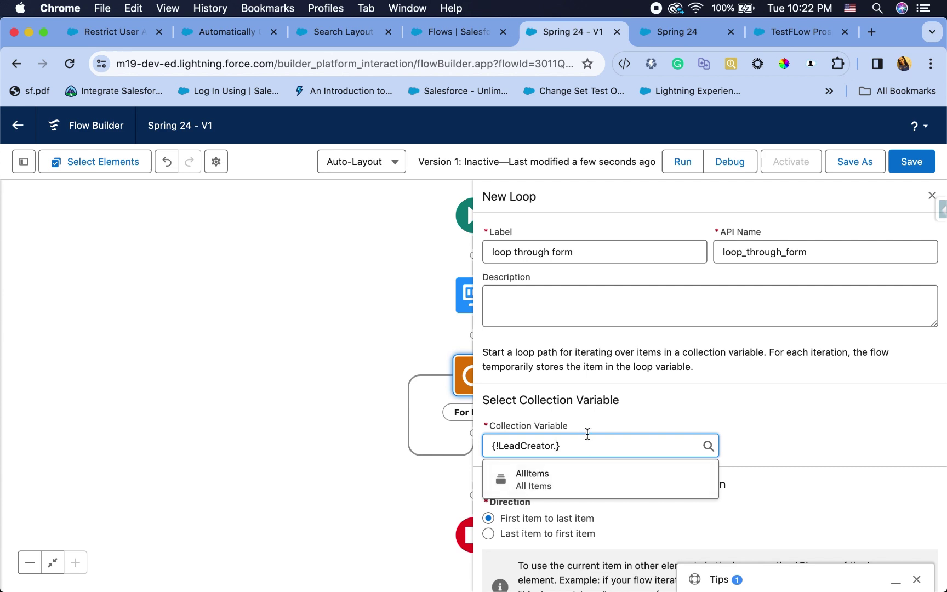
pyautogui.press('BackSpace')
pyautogui.click(762, 423)
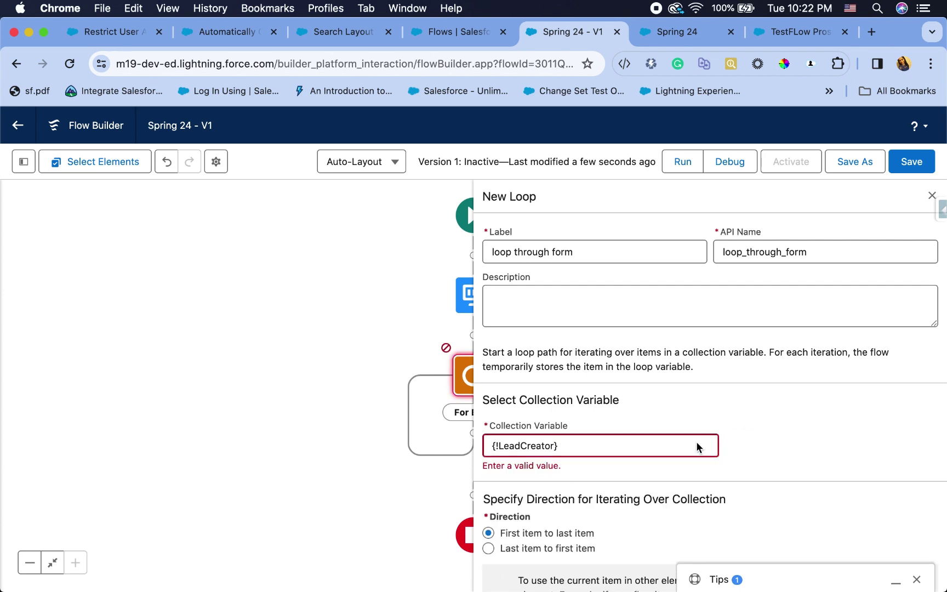
pyautogui.click(555, 449)
pyautogui.click(548, 423)
pyautogui.click(557, 481)
pyautogui.click(774, 446)
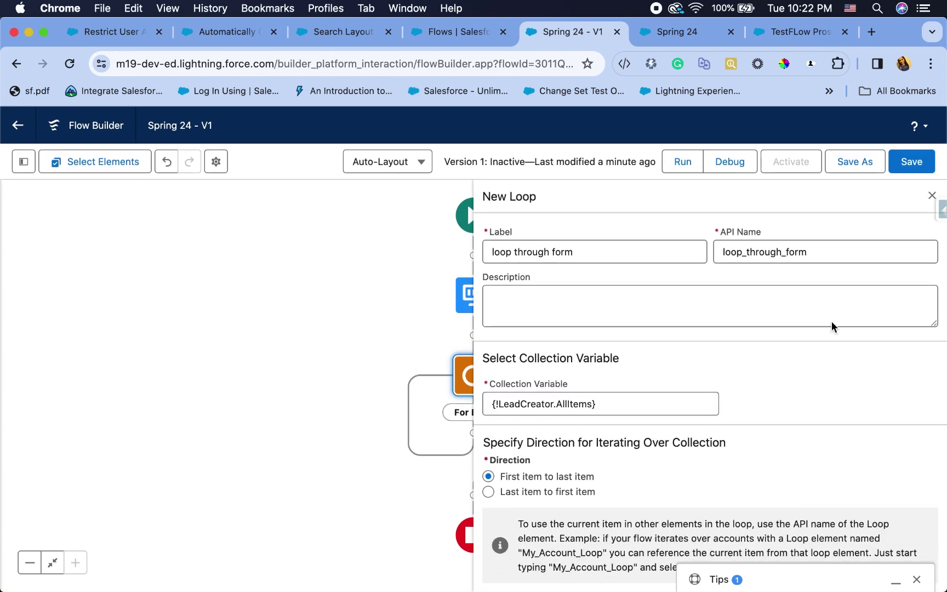
pyautogui.click(932, 195)
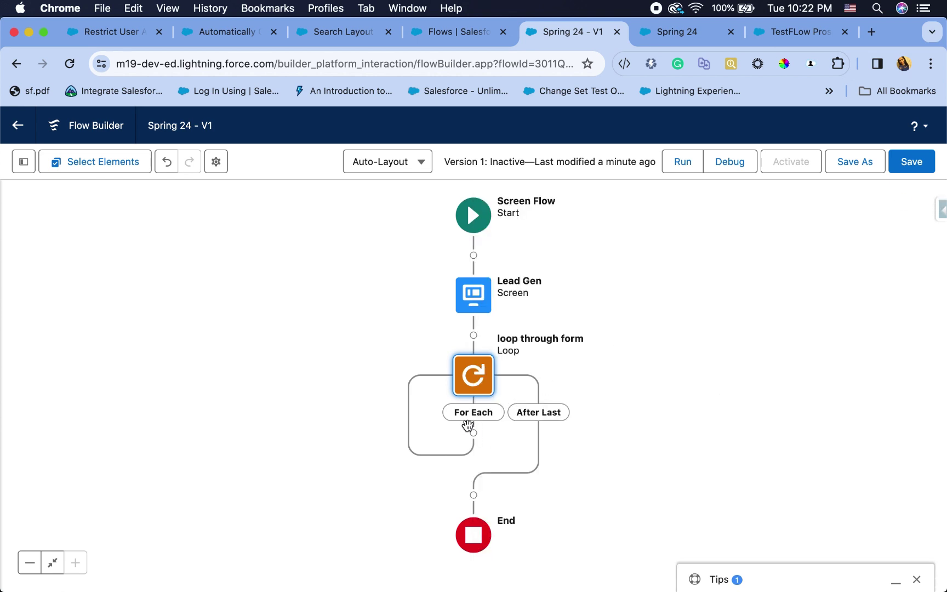
pyautogui.click(473, 433)
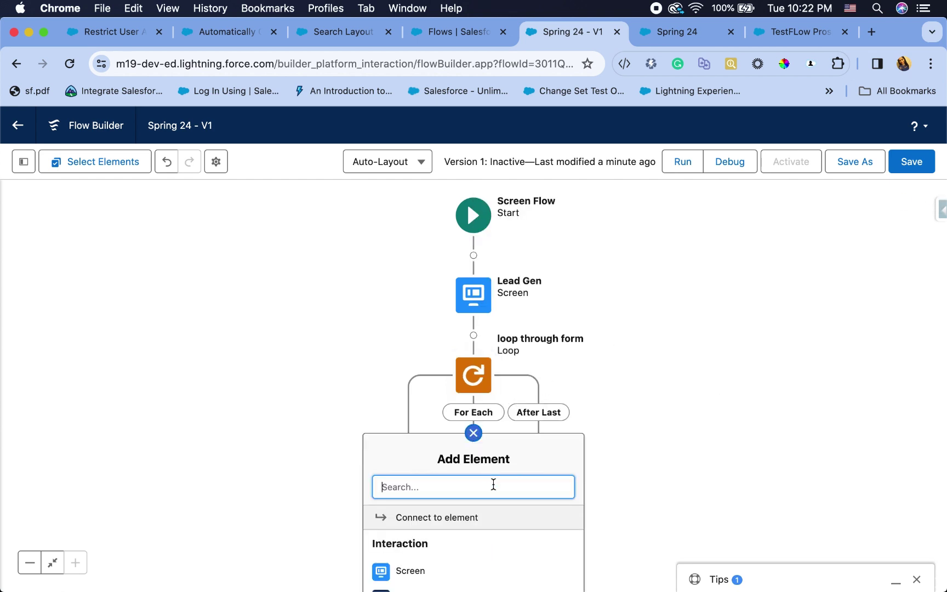
# - Add an Assignment inside the loop labelled 'Assign form value to lead variable'
pyautogui.write('assi')
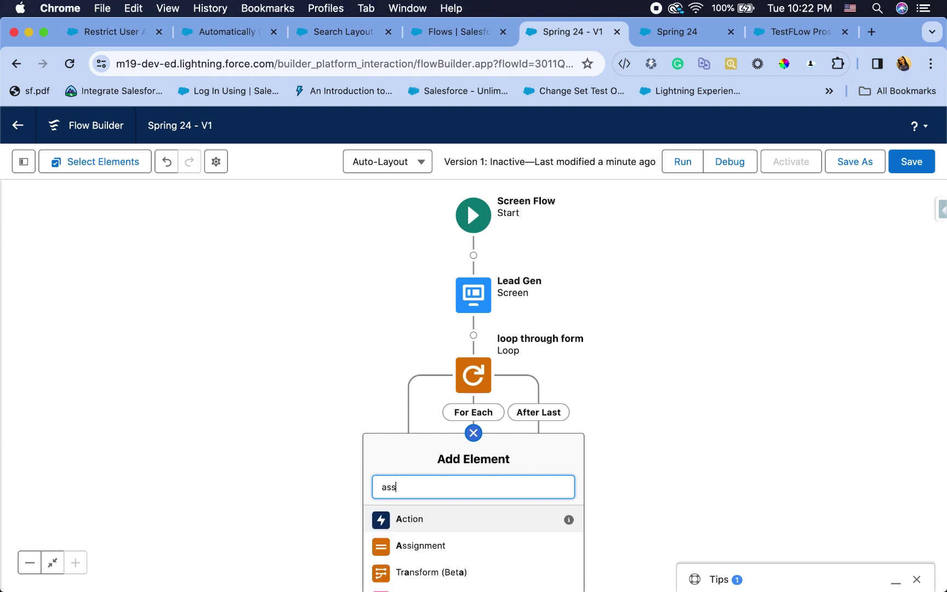
pyautogui.click(470, 527)
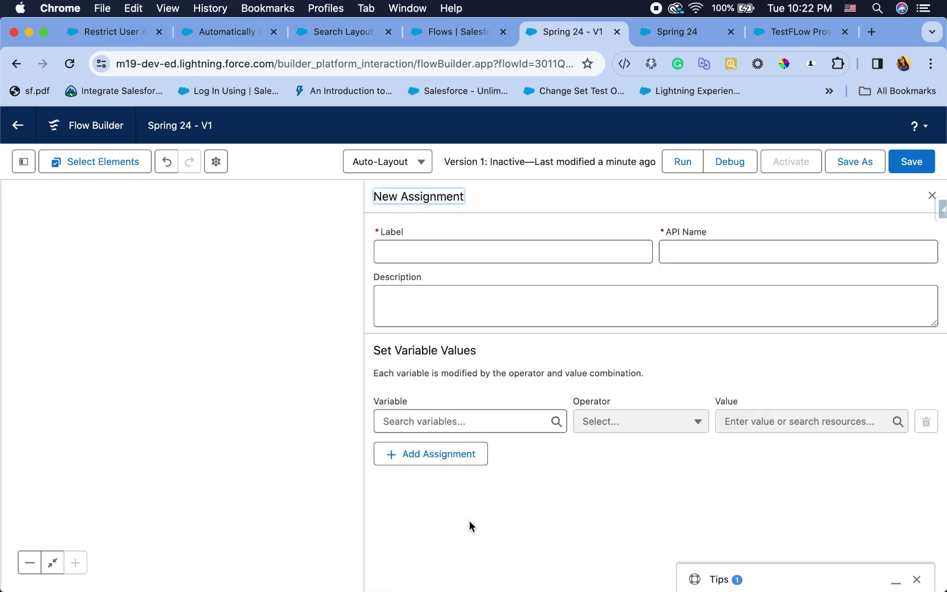
pyautogui.click(424, 248)
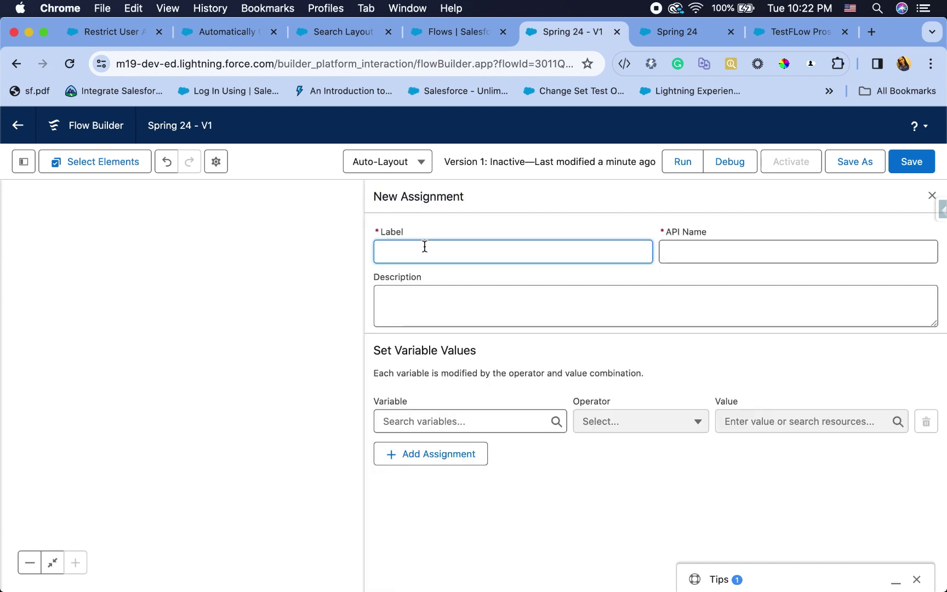
pyautogui.write('Assign form value to lead variable')
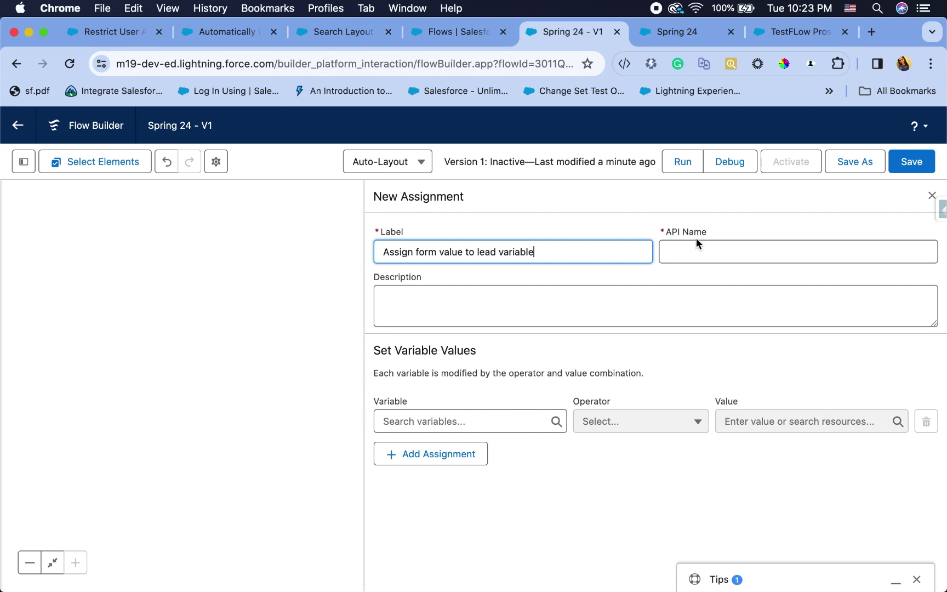
pyautogui.click(694, 246)
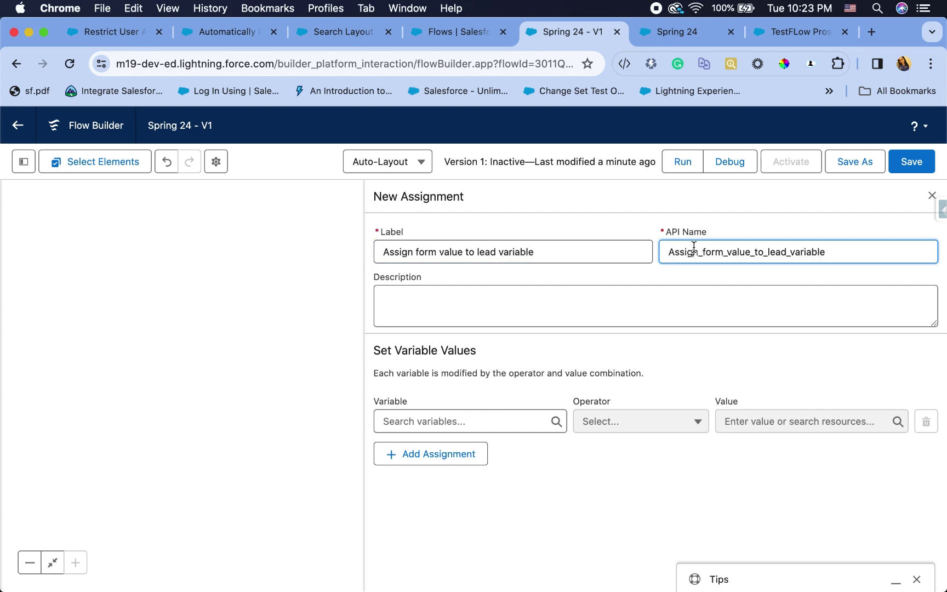
# - Start a new Variable resource for the assignment's variable field
pyautogui.click(422, 425)
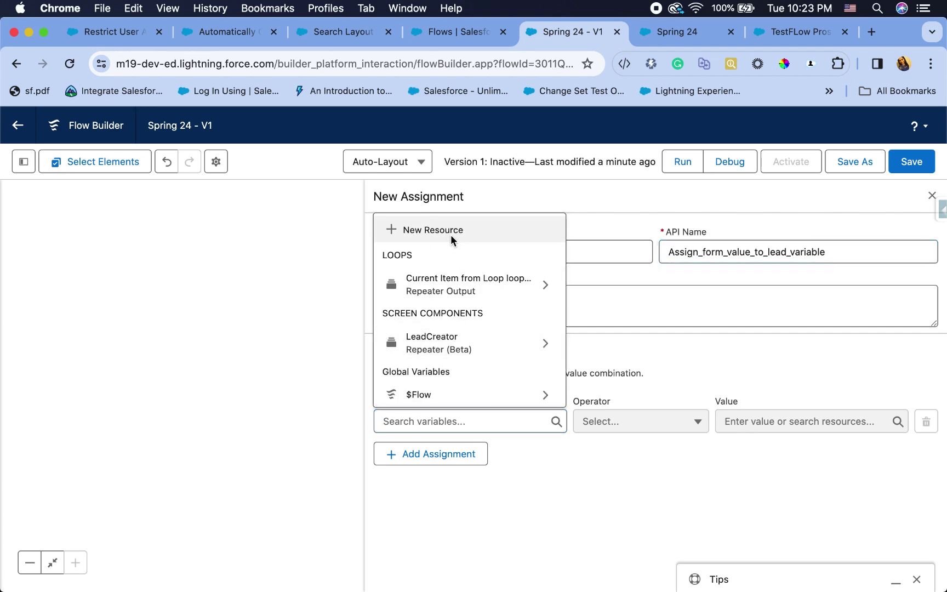
pyautogui.click(432, 228)
pyautogui.click(383, 287)
pyautogui.click(303, 331)
pyautogui.click(283, 318)
# - Create varLead as a Record variable of object Lead and use it as the assignment target
pyautogui.write('varLe')
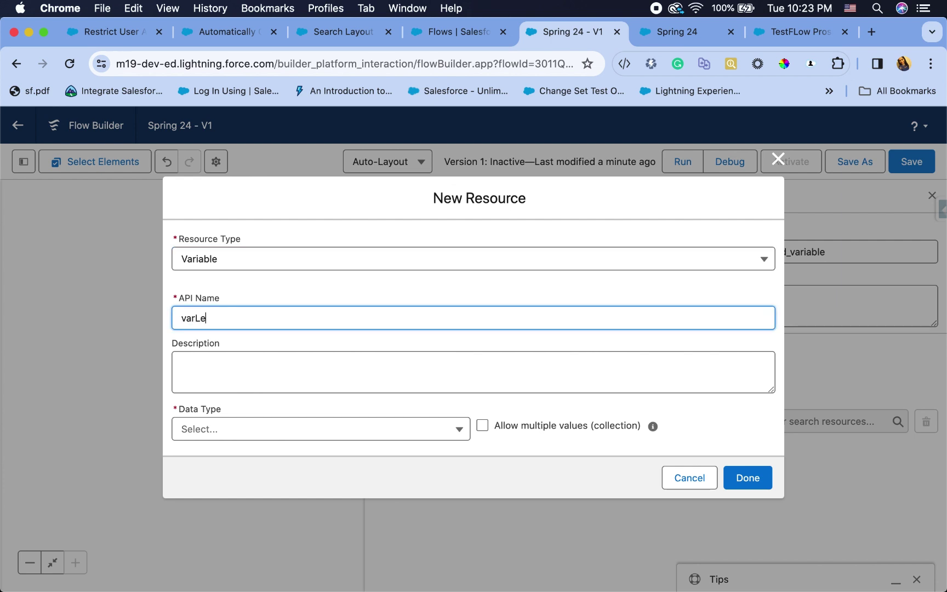
pyautogui.click(268, 429)
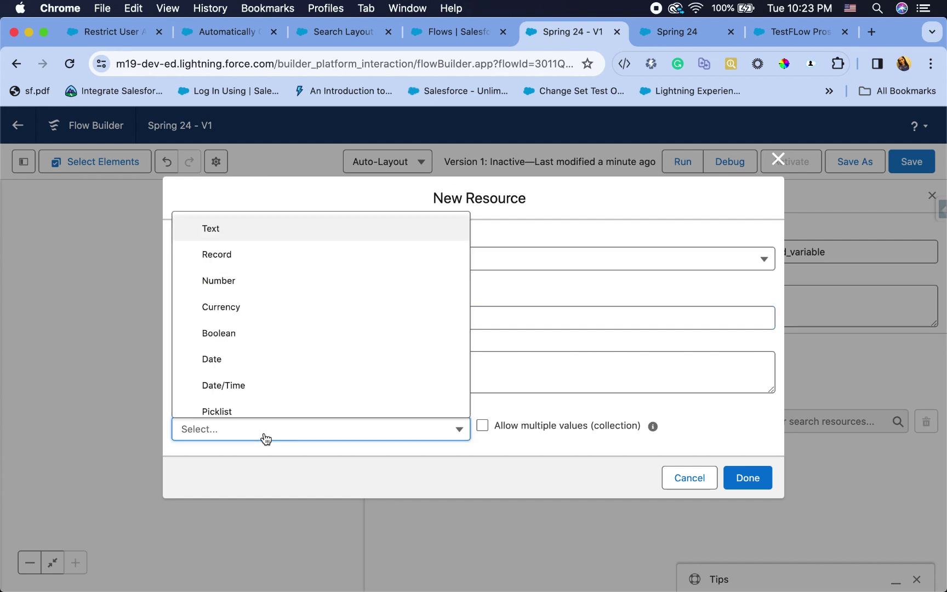
pyautogui.click(254, 265)
pyautogui.click(275, 439)
pyautogui.write('lea')
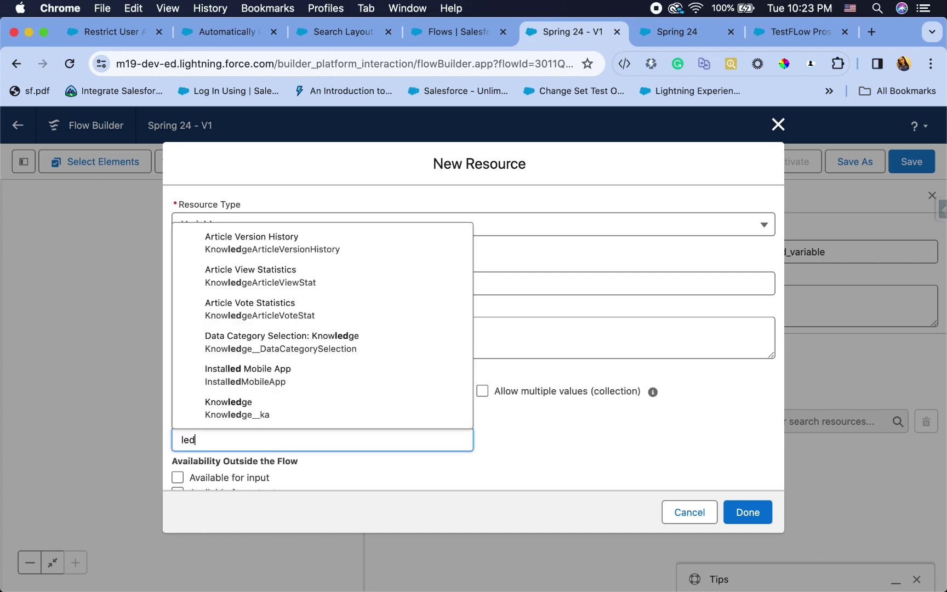
pyautogui.click(306, 344)
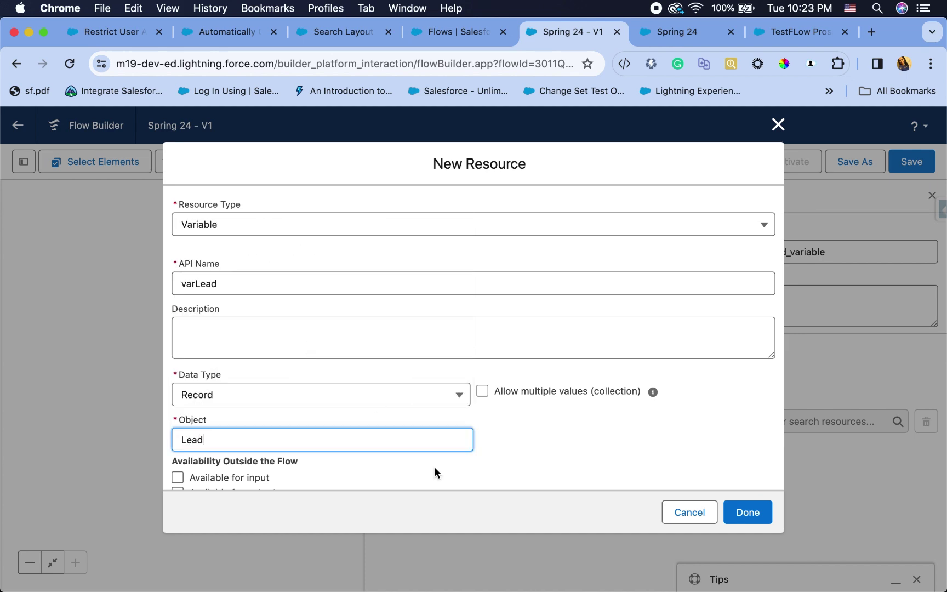
pyautogui.click(746, 512)
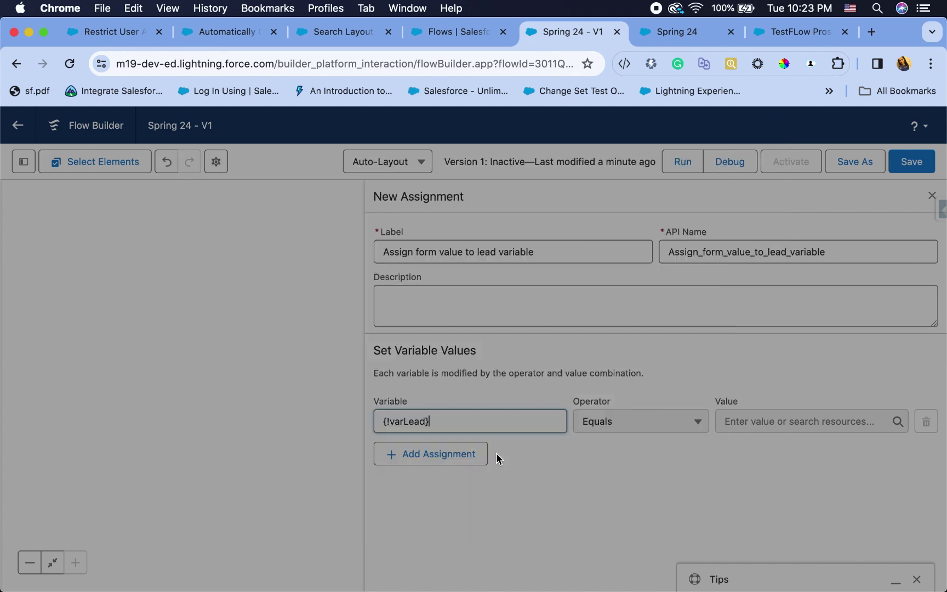
# - Map varLead's FirstName to the current loop item's First_name
pyautogui.click(425, 422)
pyautogui.click(492, 333)
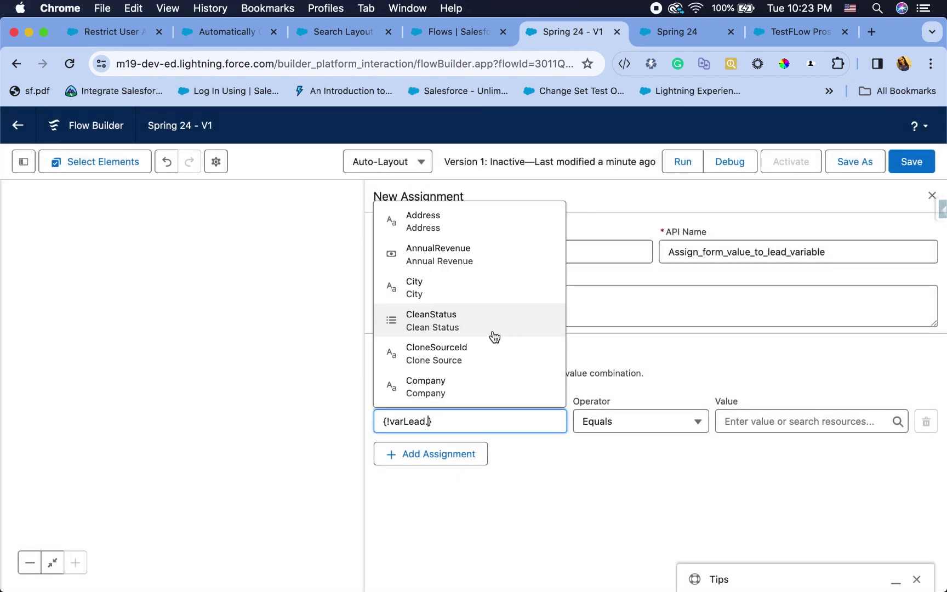
pyautogui.write('fir')
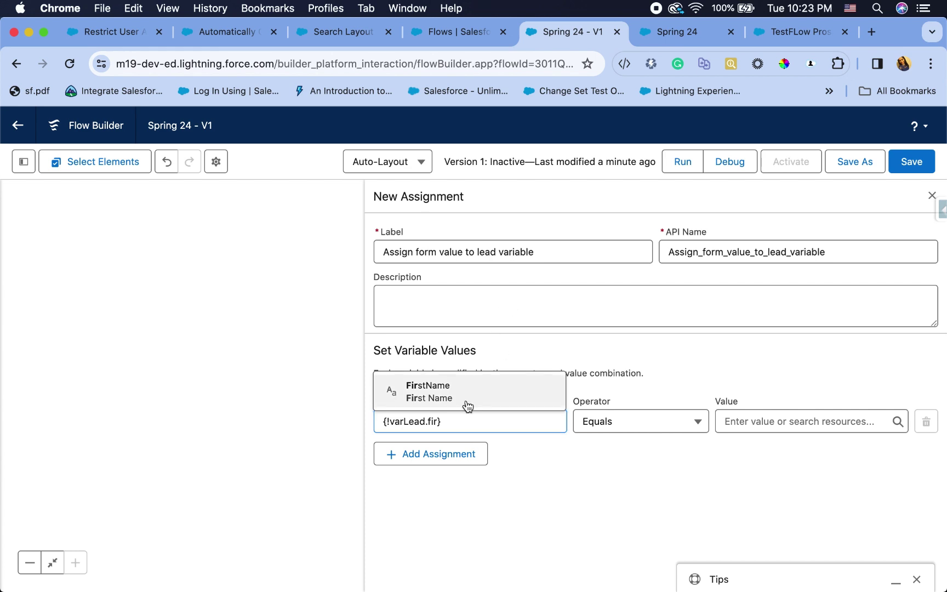
pyautogui.click(465, 404)
pyautogui.click(750, 420)
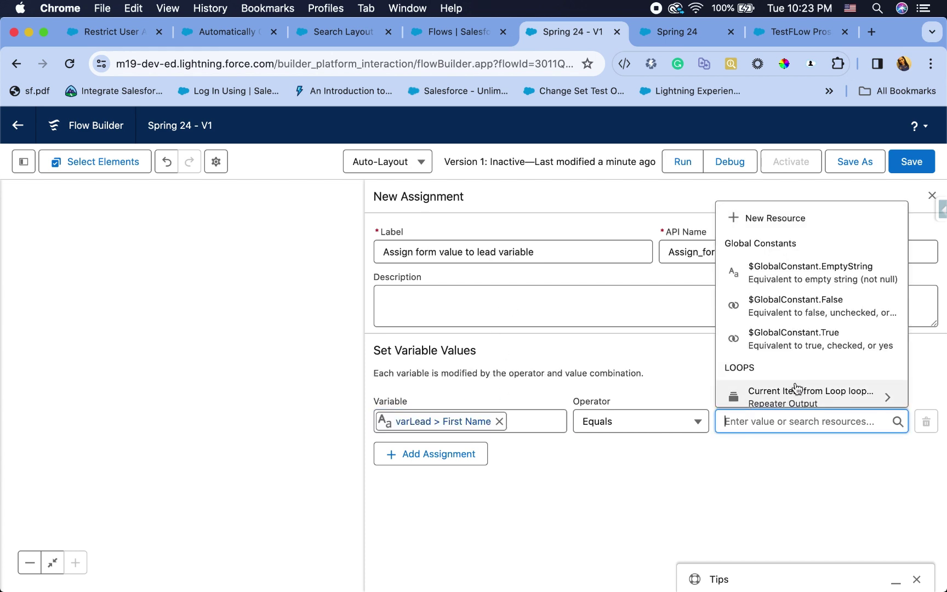
pyautogui.scroll(-3, 819, 382)
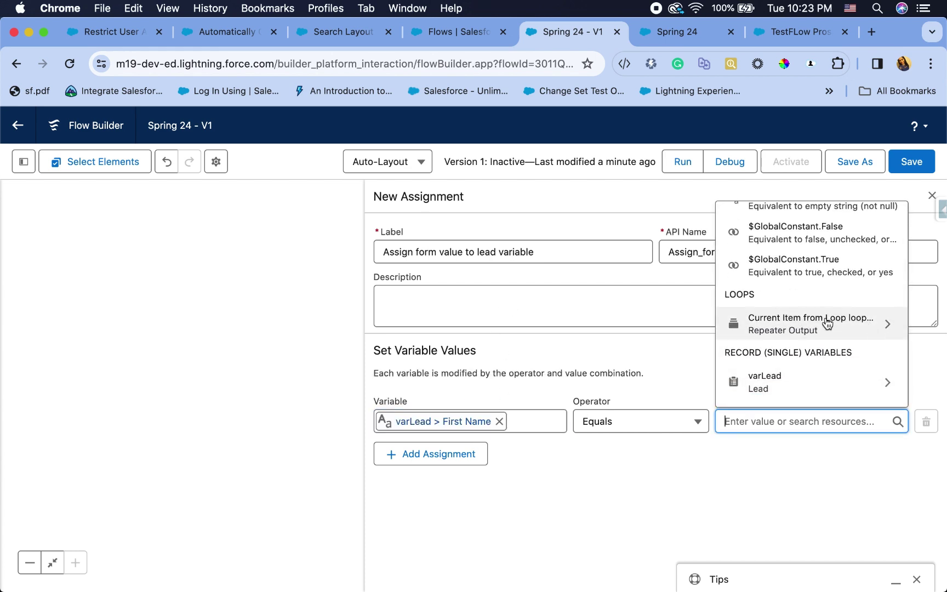
pyautogui.click(875, 333)
pyautogui.click(847, 295)
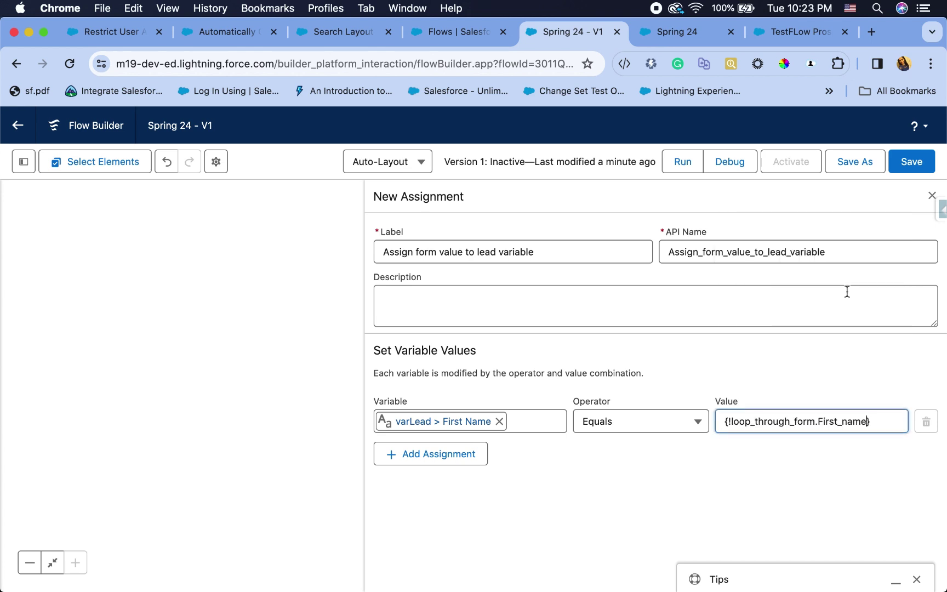
pyautogui.click(849, 442)
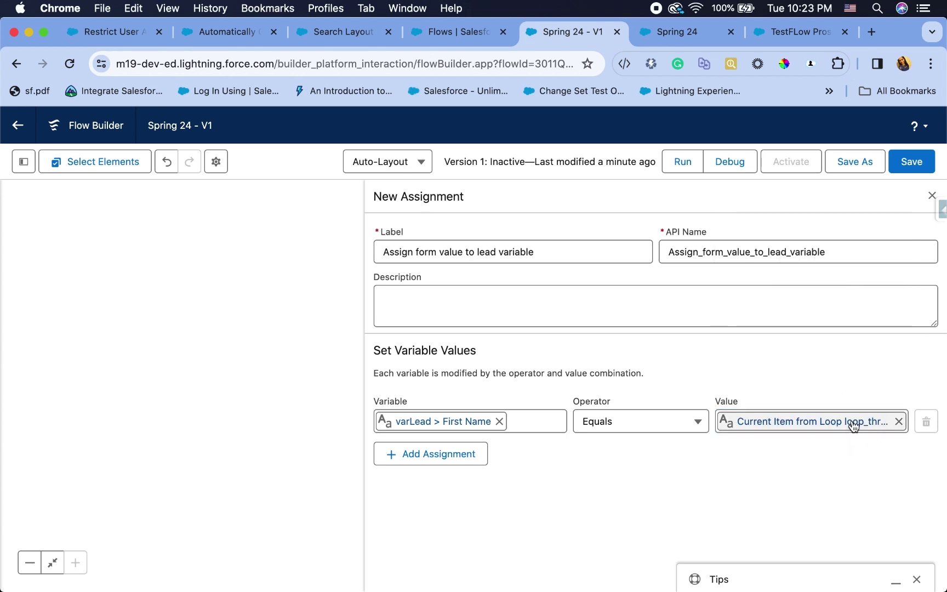
# - Add another assignment row targeting varLead, then close the finished assignment
pyautogui.click(456, 458)
pyautogui.click(454, 468)
pyautogui.write('varLead > Last Name')
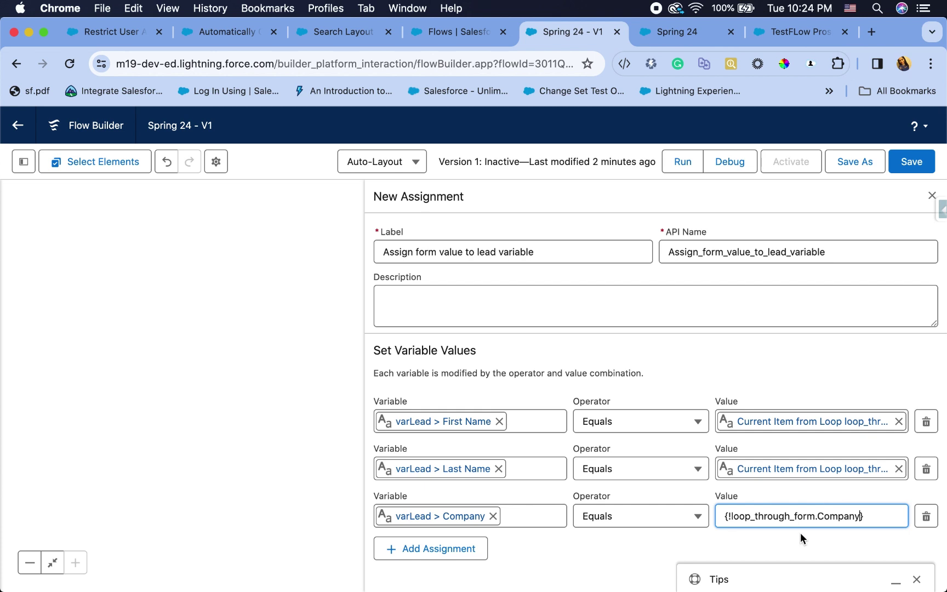
pyautogui.click(801, 536)
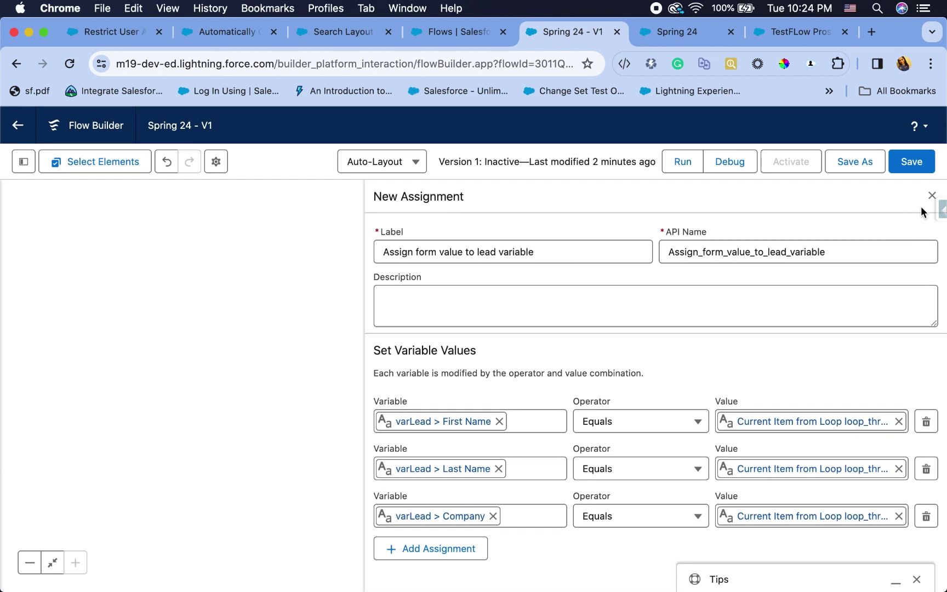
pyautogui.click(931, 193)
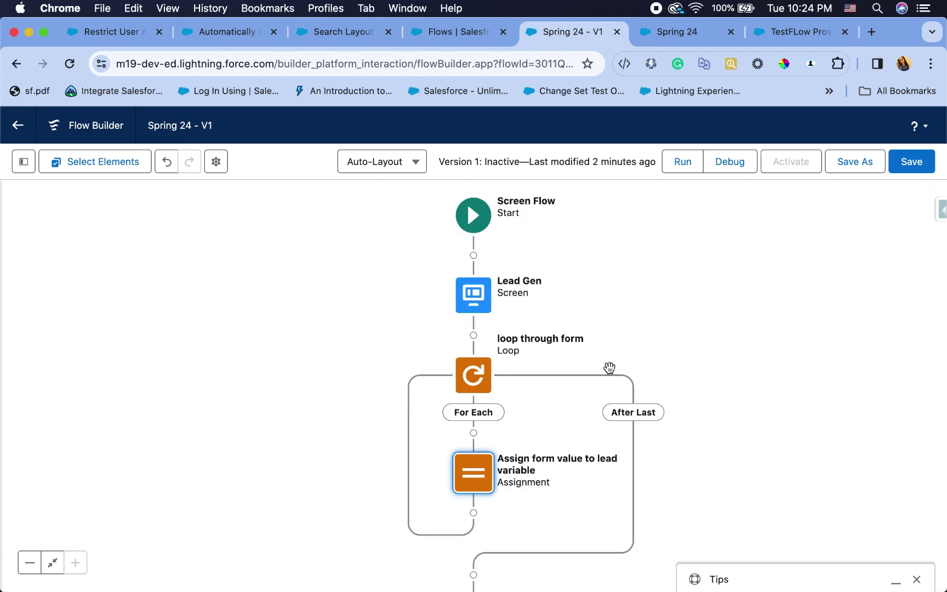
# - Insert an Assignment labelled 'add lead to collection' after the first one and start a new variable resource
pyautogui.click(474, 513)
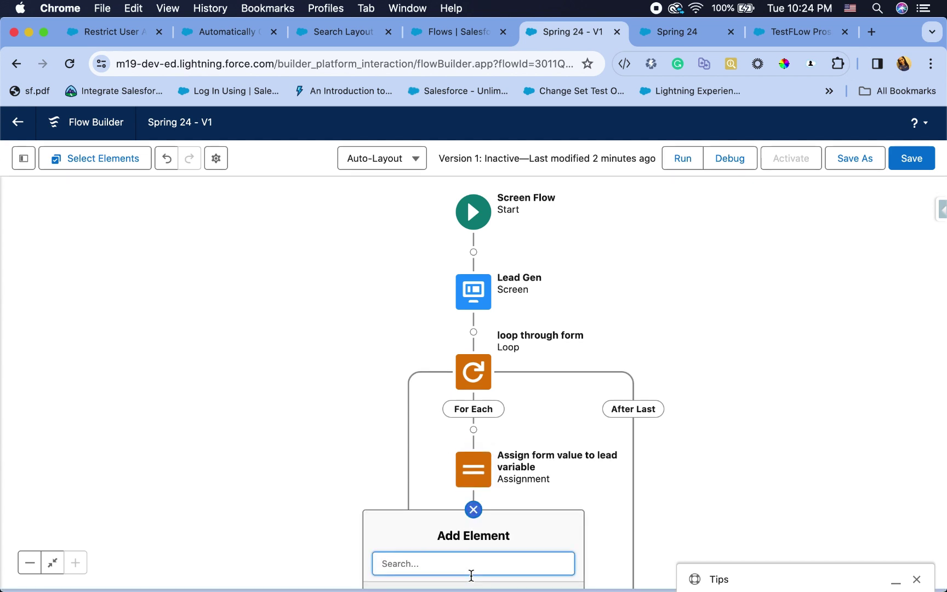
pyautogui.write('assi')
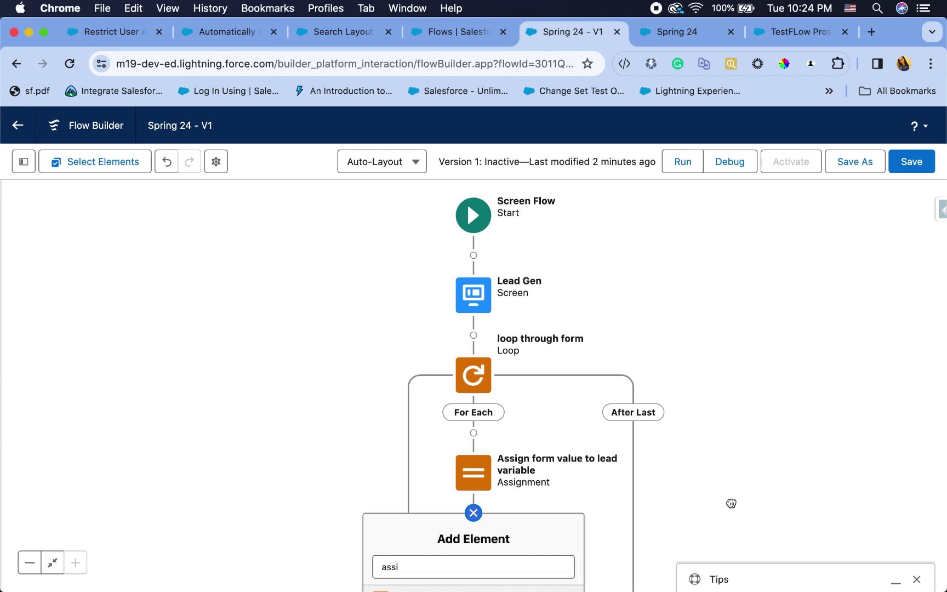
pyautogui.click(463, 459)
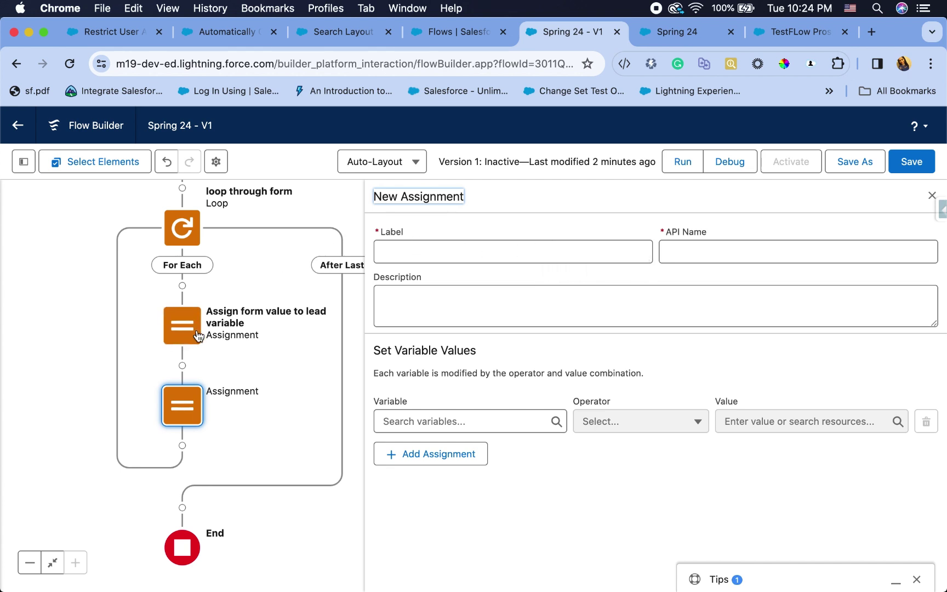
pyautogui.click(484, 255)
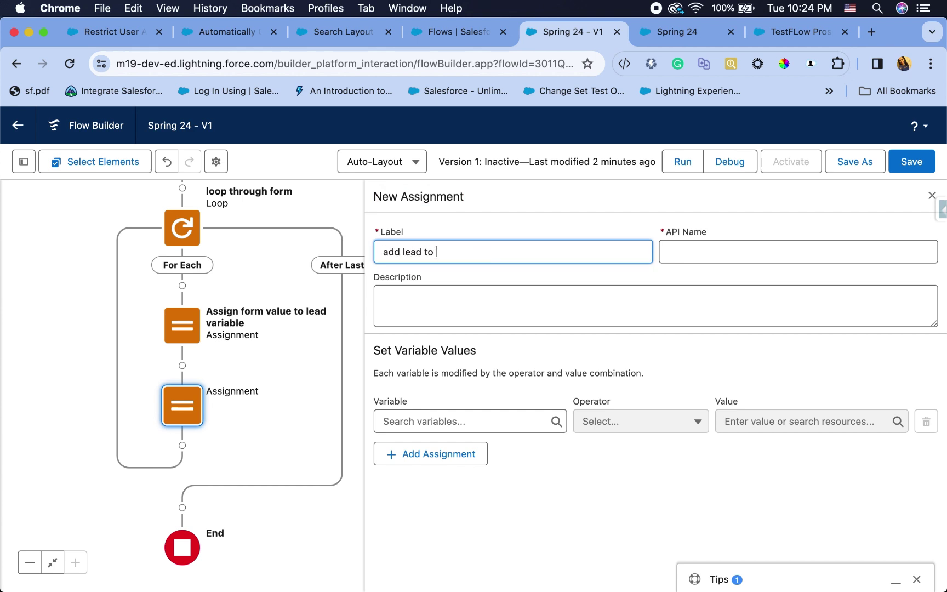
pyautogui.write('on')
pyautogui.click(461, 419)
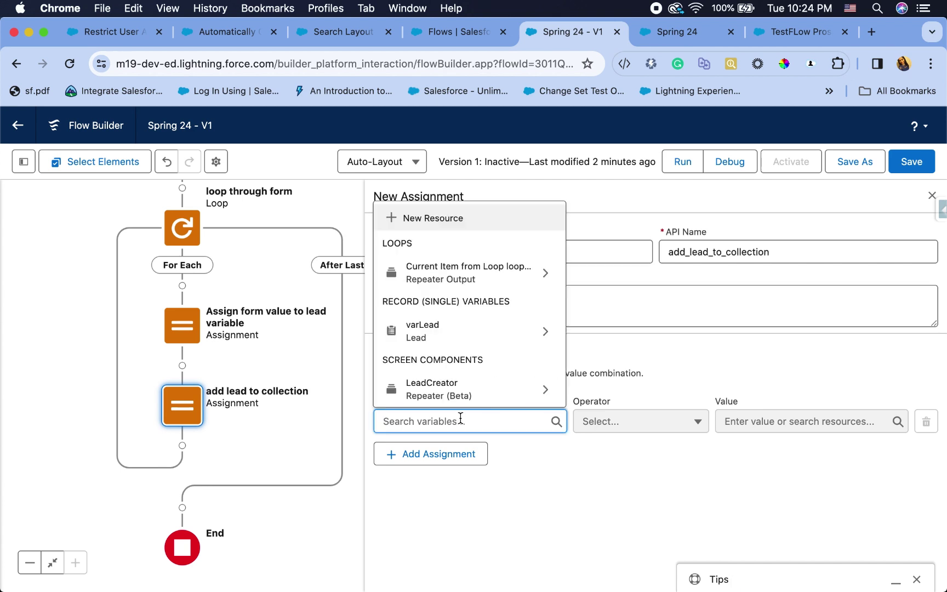
pyautogui.click(488, 218)
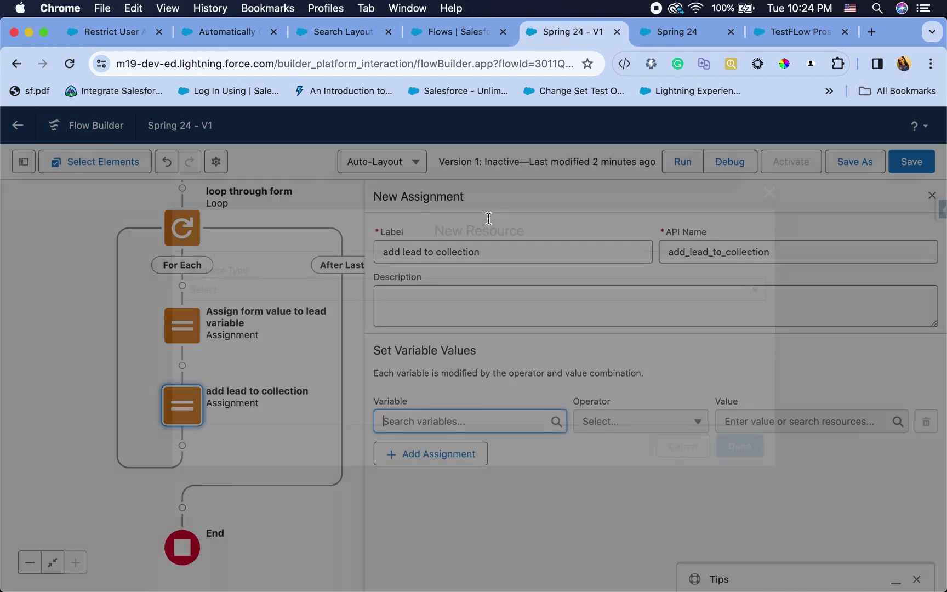
# - Define variable collectionLead with data type Record, object Lead, and multiple values allowed
pyautogui.click(387, 295)
pyautogui.click(307, 323)
pyautogui.click(293, 323)
pyautogui.write('collectionLead')
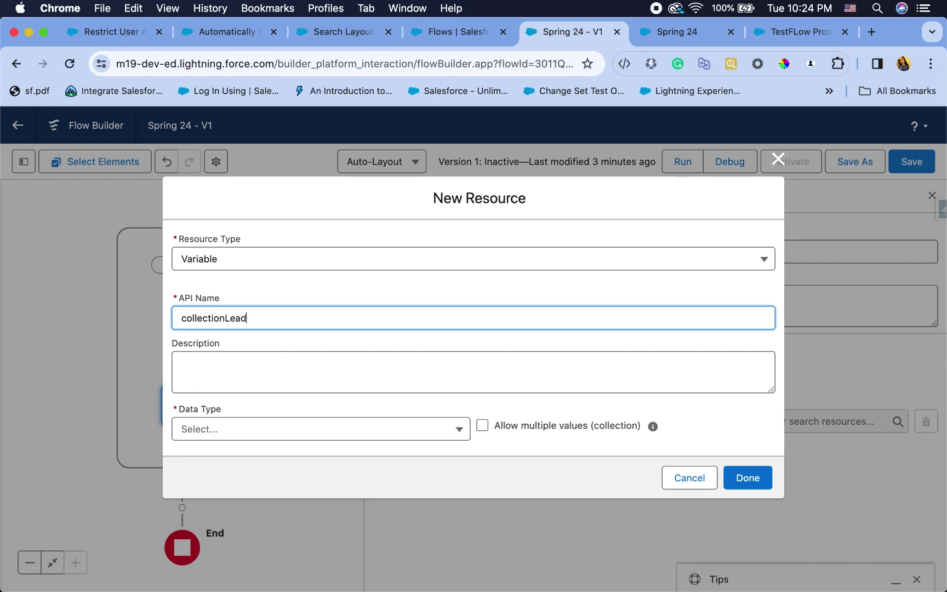
pyautogui.click(271, 427)
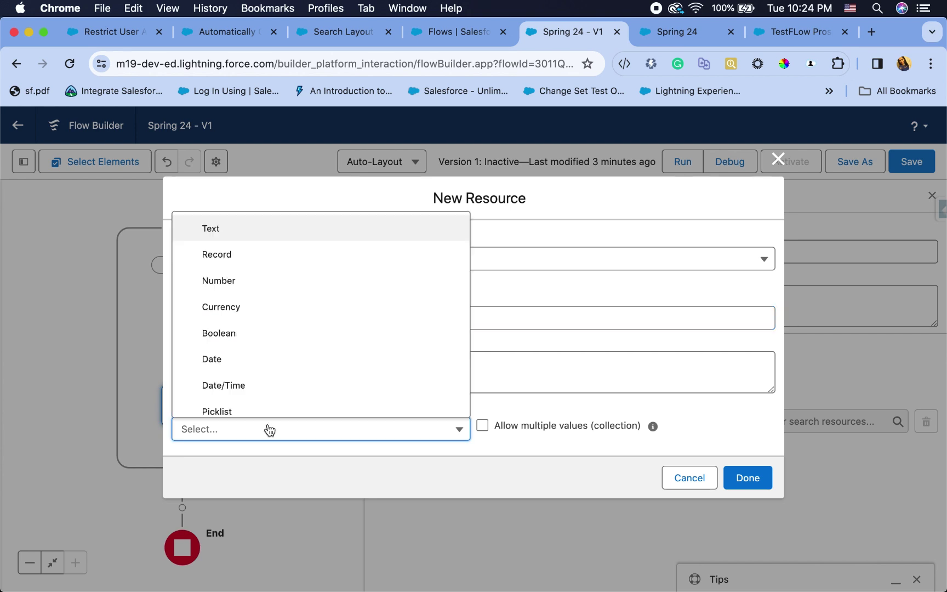
pyautogui.click(247, 266)
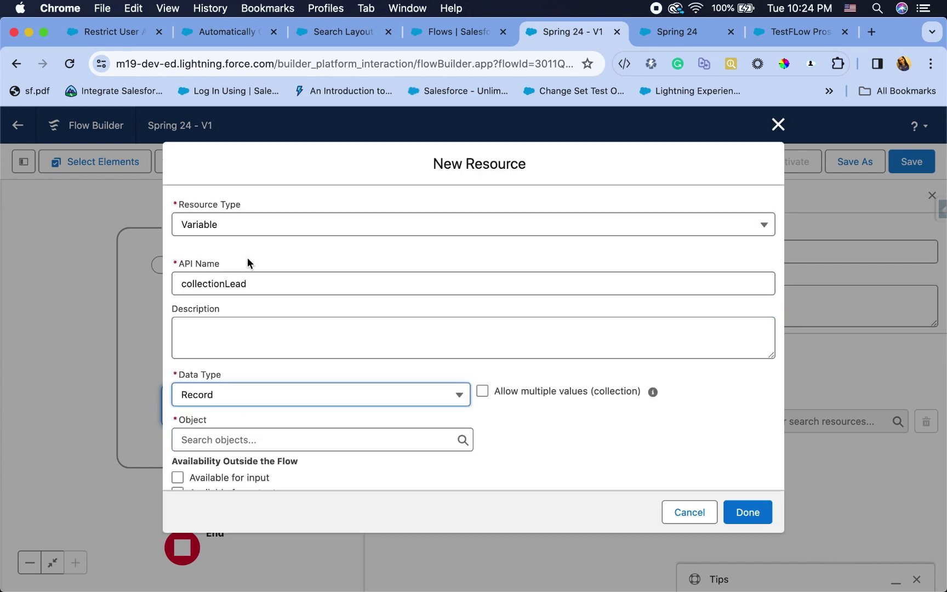
pyautogui.click(488, 391)
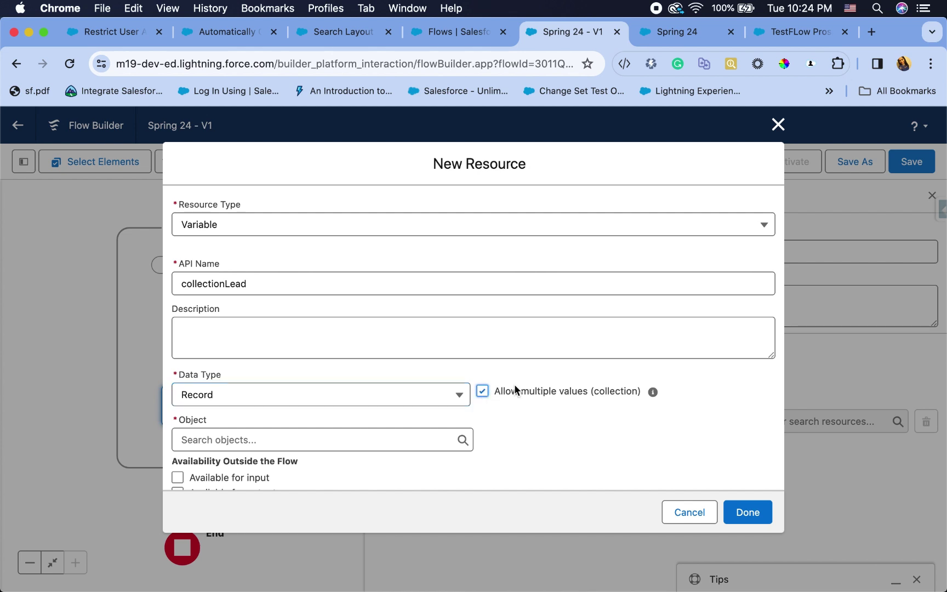
pyautogui.click(183, 439)
pyautogui.write('lead')
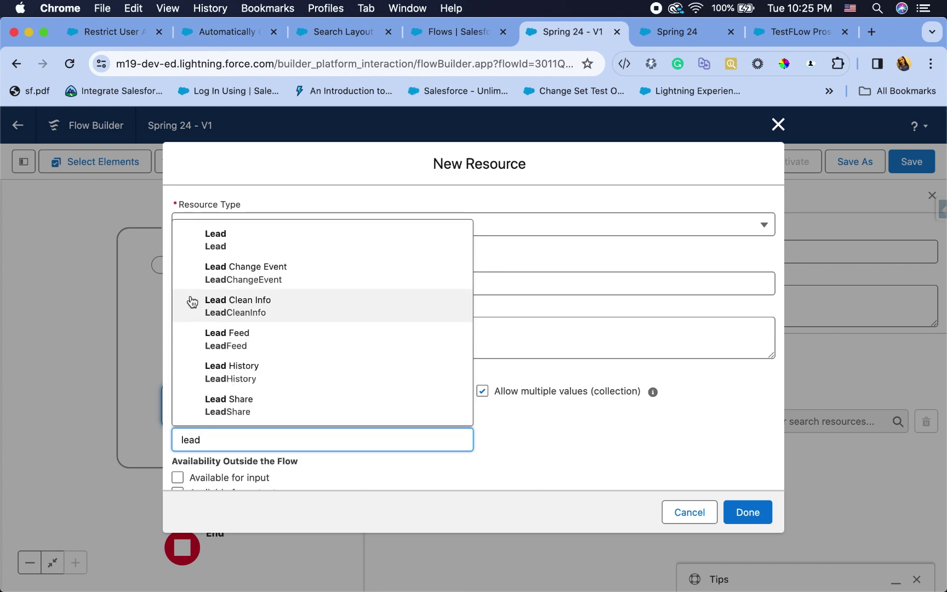
pyautogui.click(225, 241)
pyautogui.scroll(-1, 307, 434)
pyautogui.scroll(1, 308, 434)
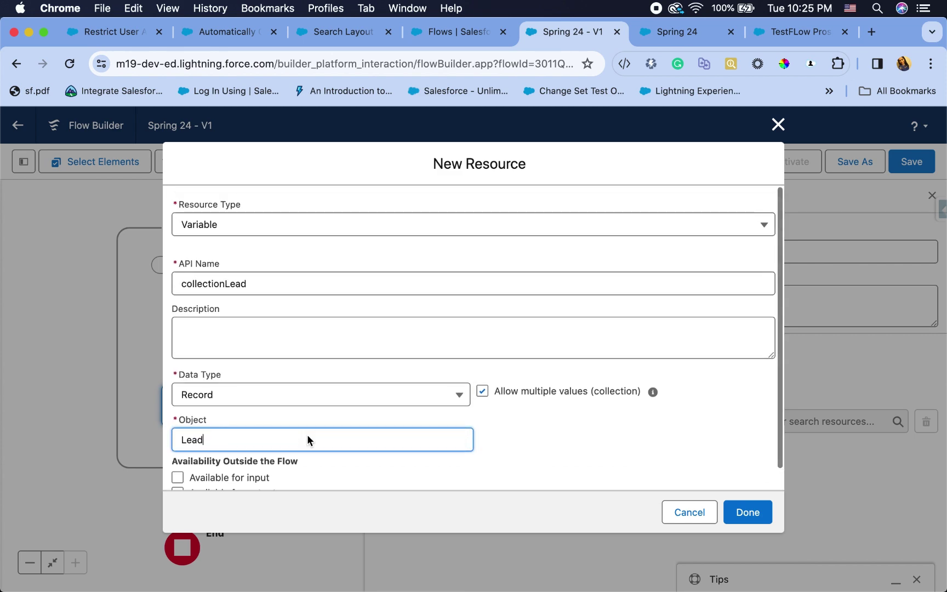
pyautogui.click(739, 512)
# - Set the operator to Add with varLead as the value, then close the assignment
pyautogui.click(689, 421)
pyautogui.click(606, 243)
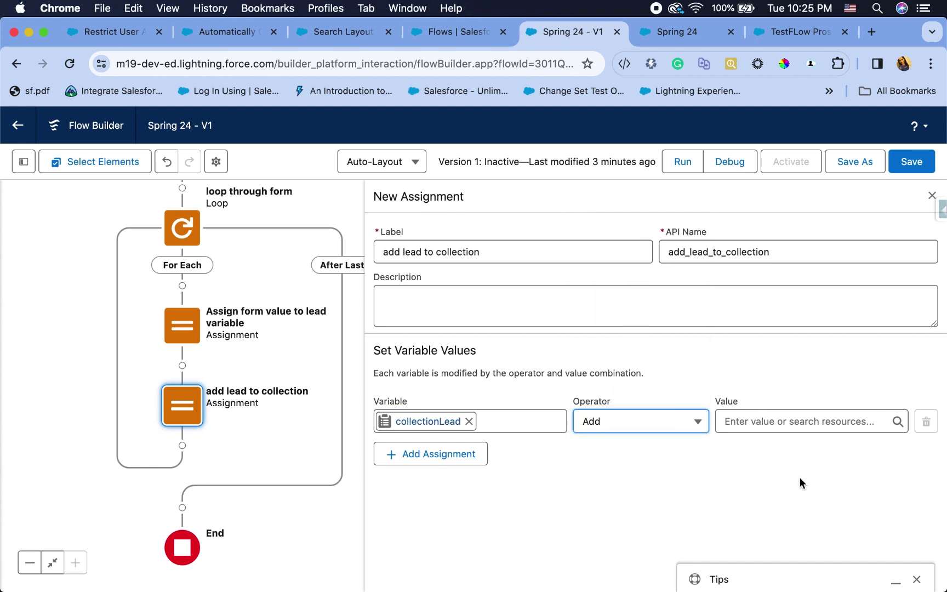
pyautogui.click(816, 421)
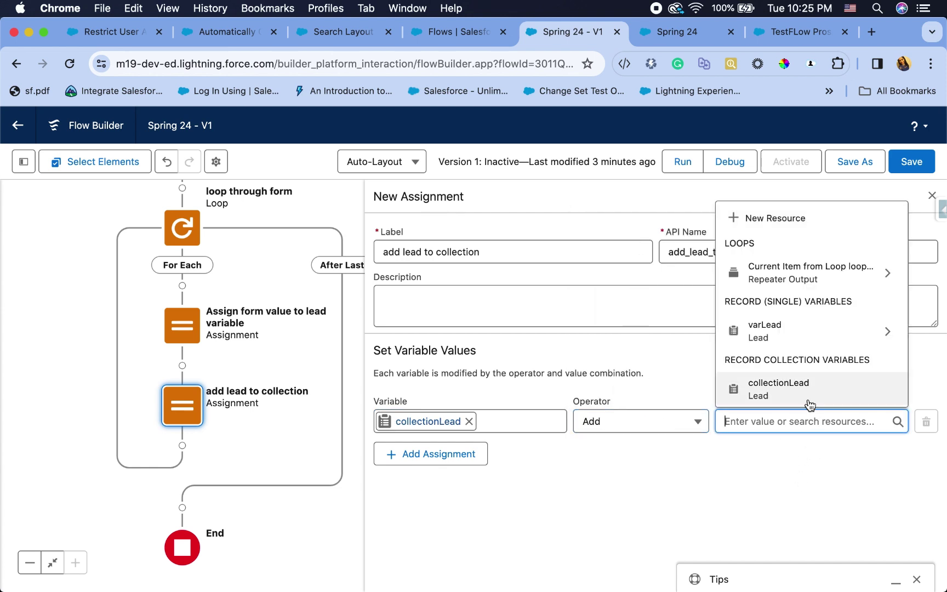
pyautogui.click(810, 331)
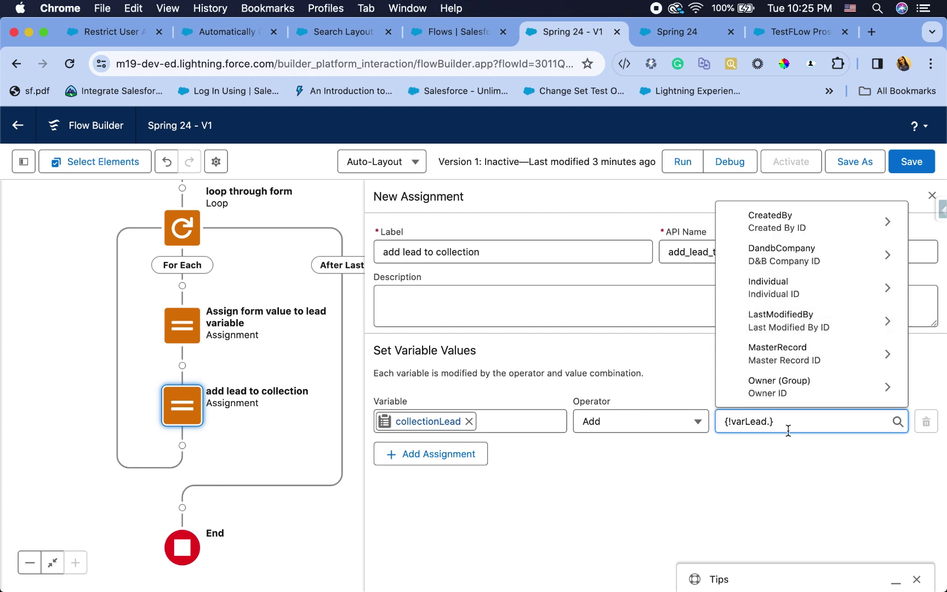
pyautogui.press('BackSpace')
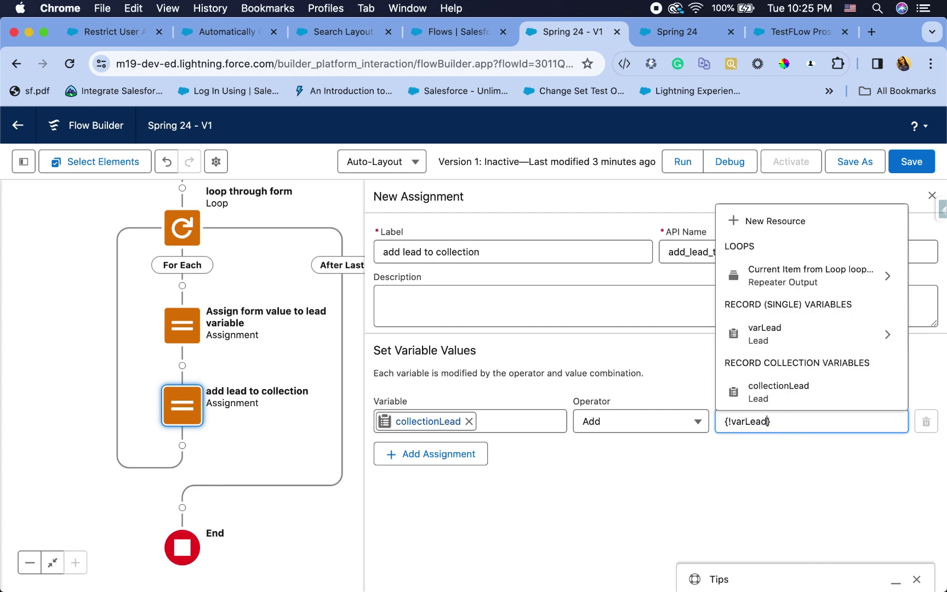
pyautogui.click(772, 466)
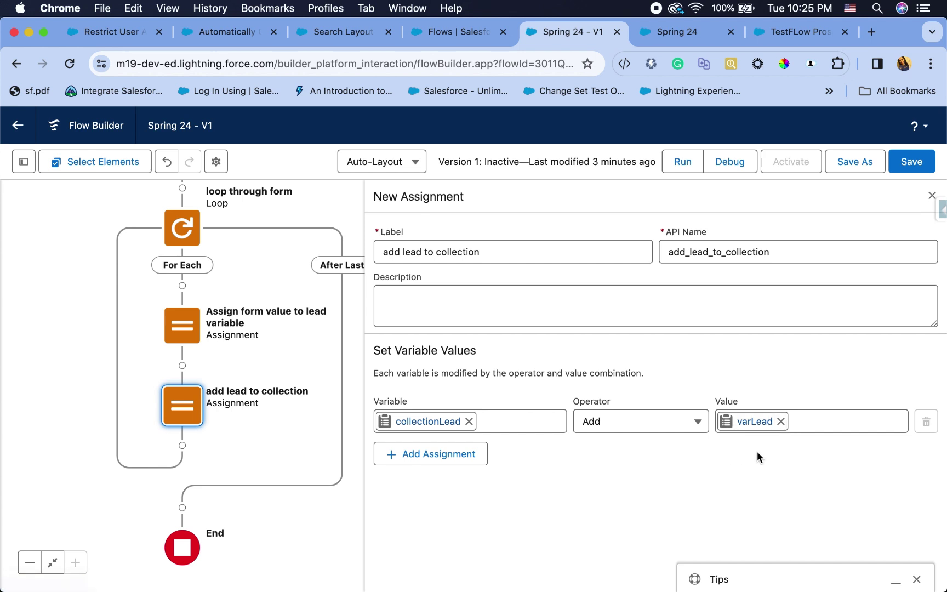
pyautogui.click(932, 196)
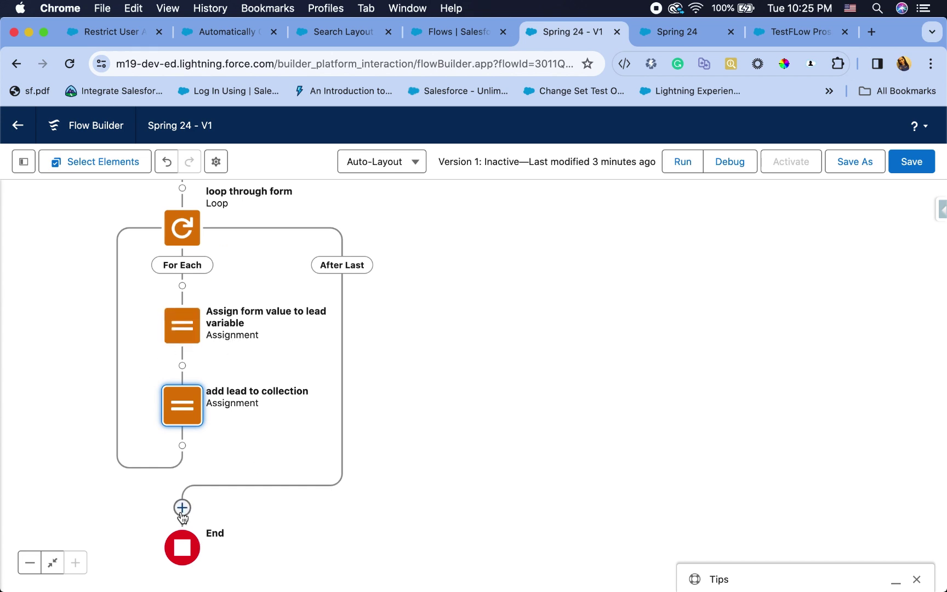
# - Insert a Create Records element 'Create Lead' before End, creating multiple records from collectionLead
pyautogui.click(181, 508)
pyautogui.write('c')
pyautogui.moveTo(408, 507); pyautogui.dragTo(468, 368)
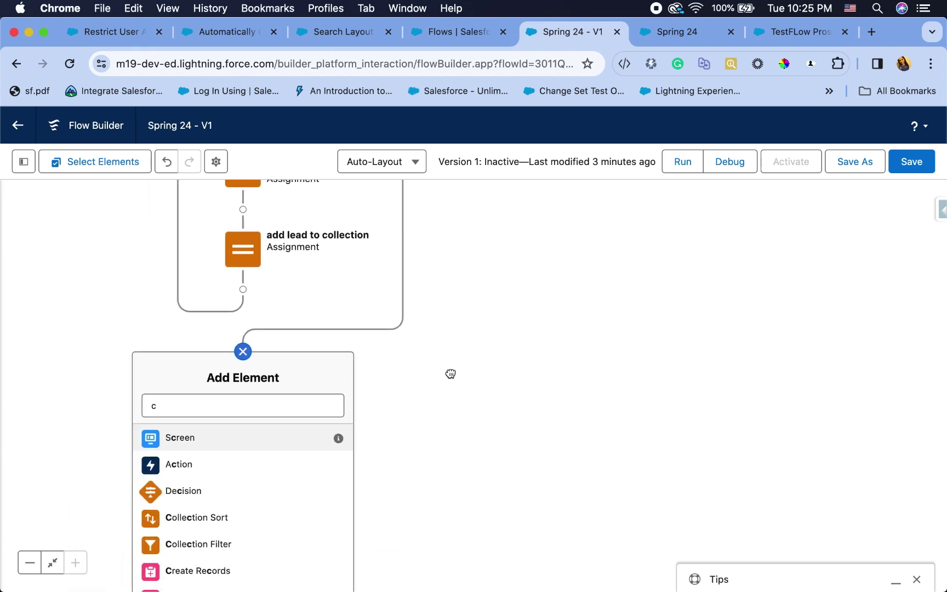
pyautogui.click(196, 571)
pyautogui.click(501, 251)
pyautogui.write('C')
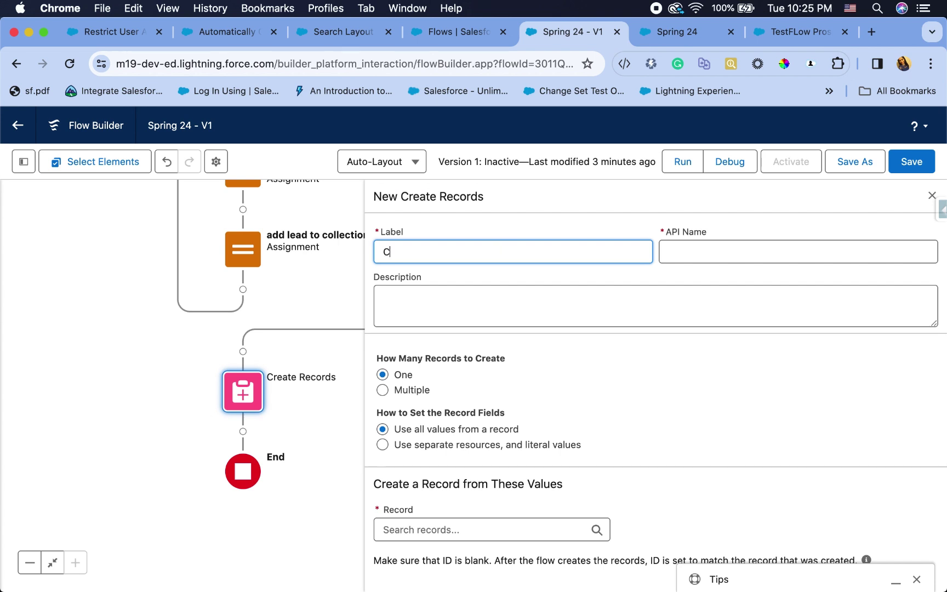
pyautogui.write('reate Leads')
pyautogui.click(698, 250)
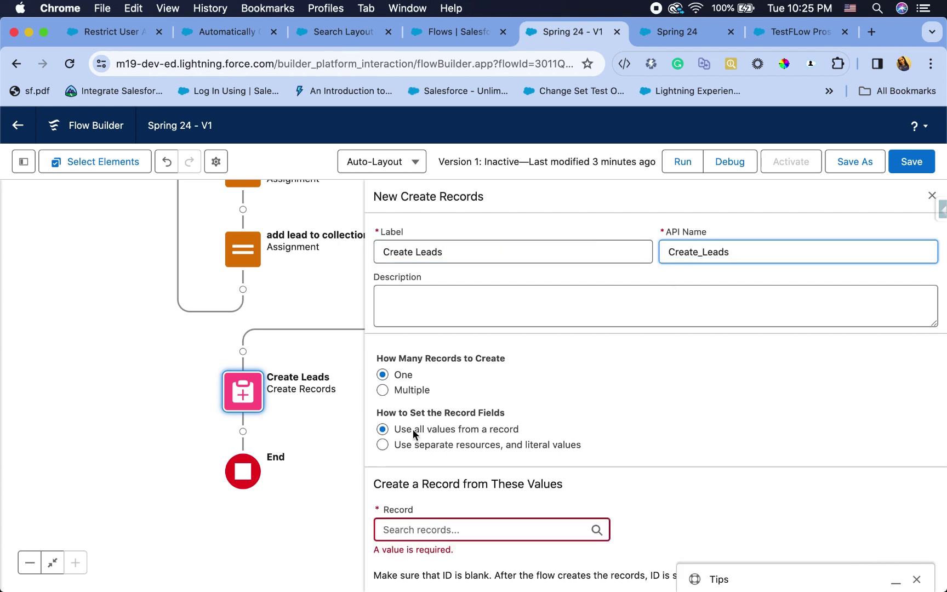
pyautogui.click(383, 390)
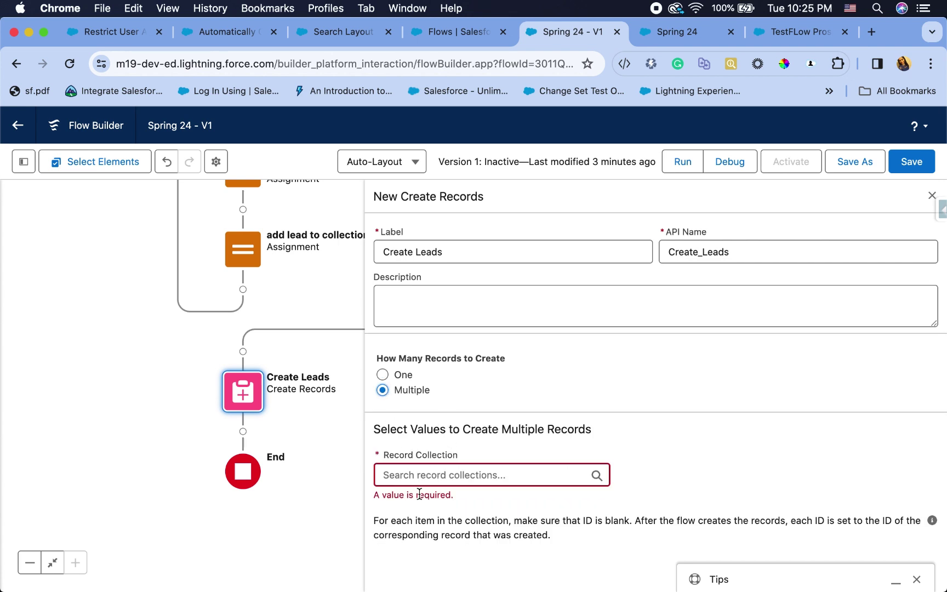
pyautogui.click(427, 476)
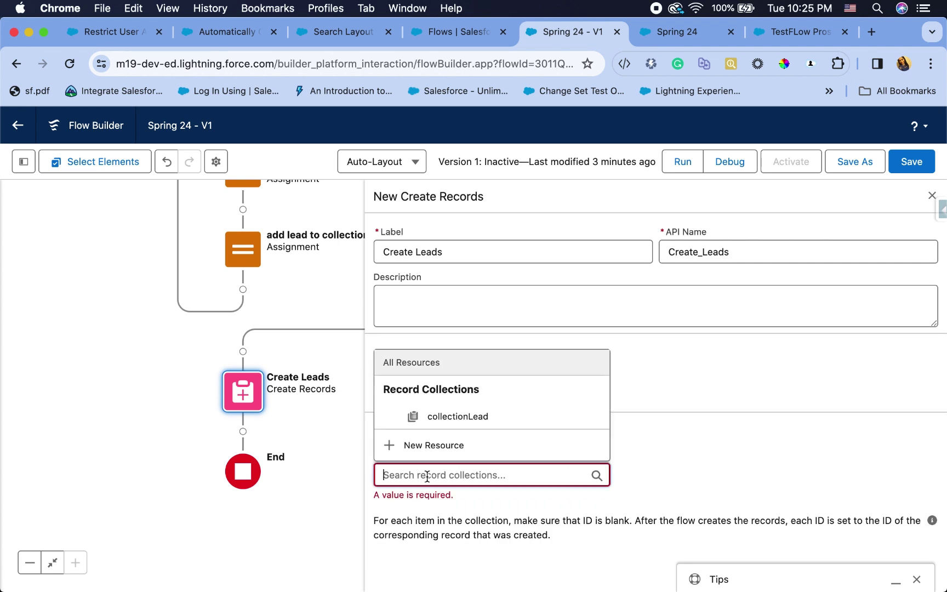
pyautogui.click(482, 416)
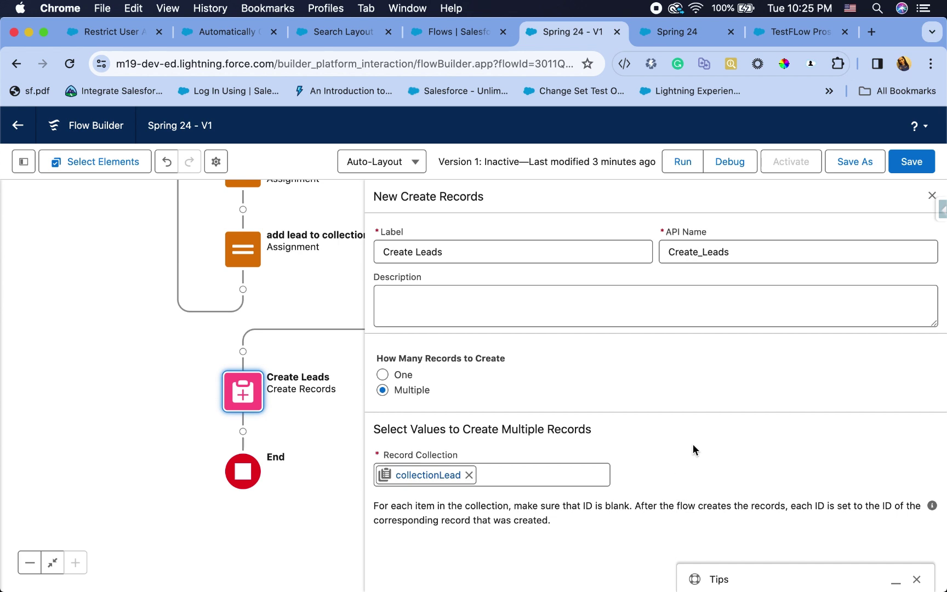
pyautogui.click(931, 198)
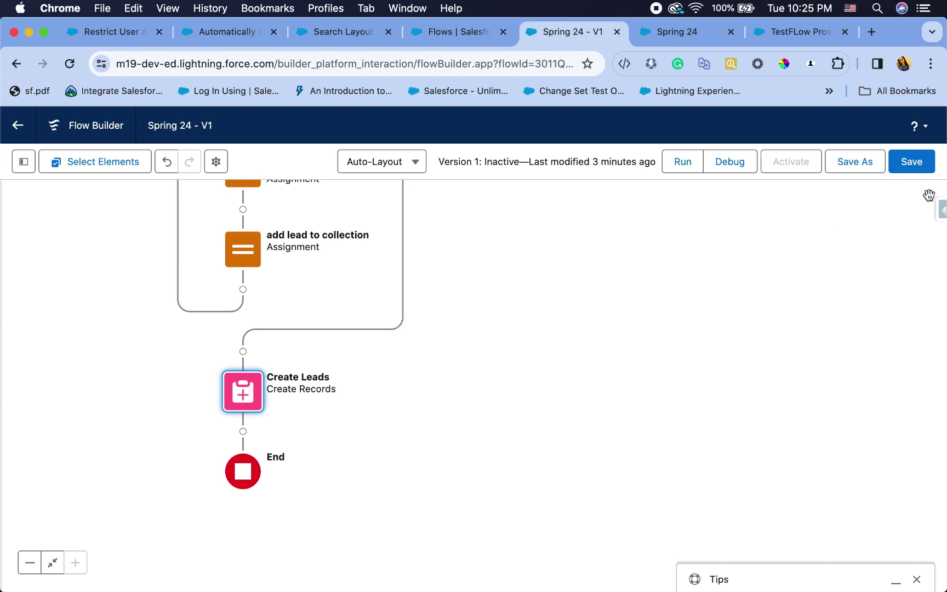
# - Save the flow, start a debug run, and add a second lead entry
pyautogui.click(907, 166)
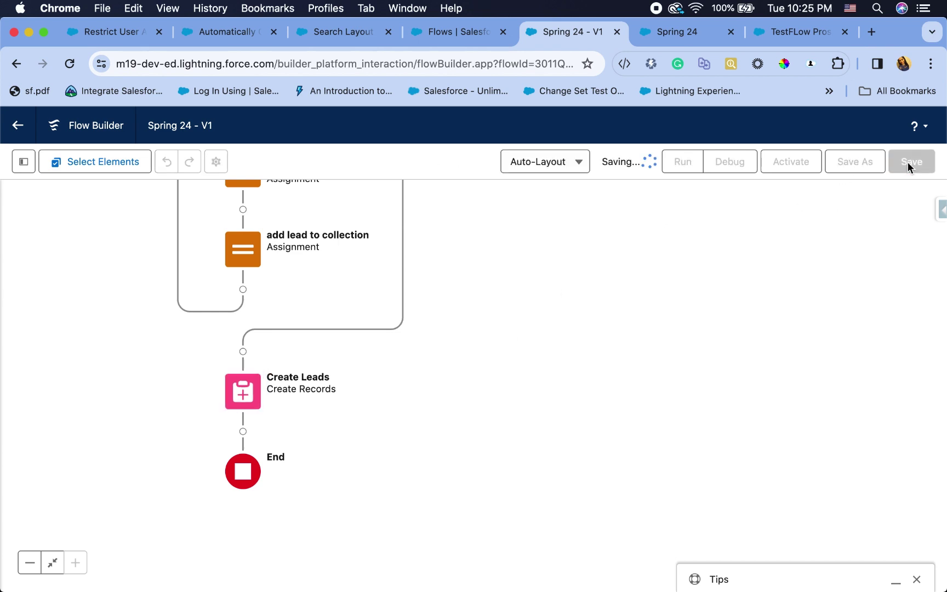
pyautogui.click(737, 167)
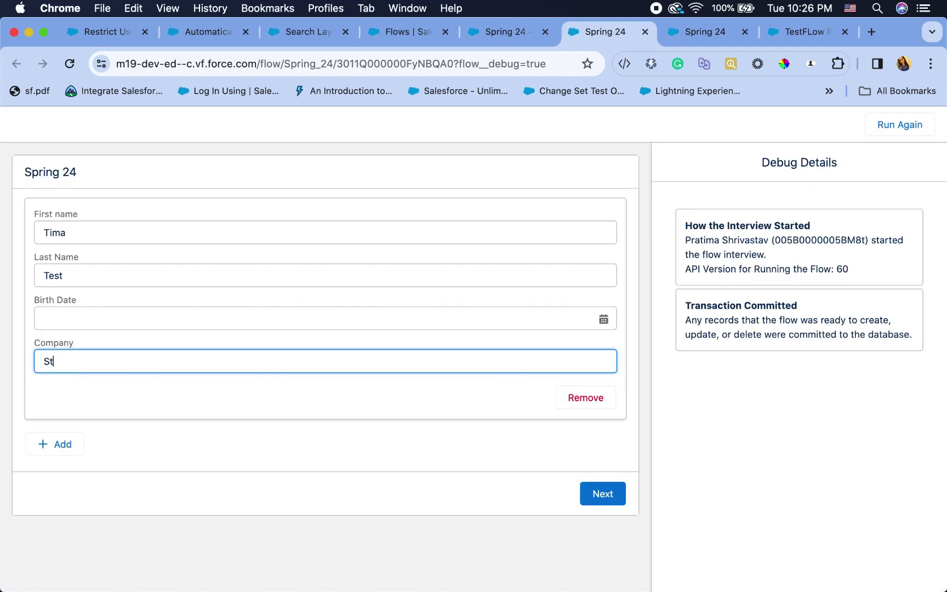
pyautogui.write('ore')
pyautogui.click(85, 444)
# - Fill in the second lead's first name, last name and company, submit, and return to the builder
pyautogui.click(65, 466)
pyautogui.write('Tim')
pyautogui.click(68, 508)
pyautogui.write('Timmy')
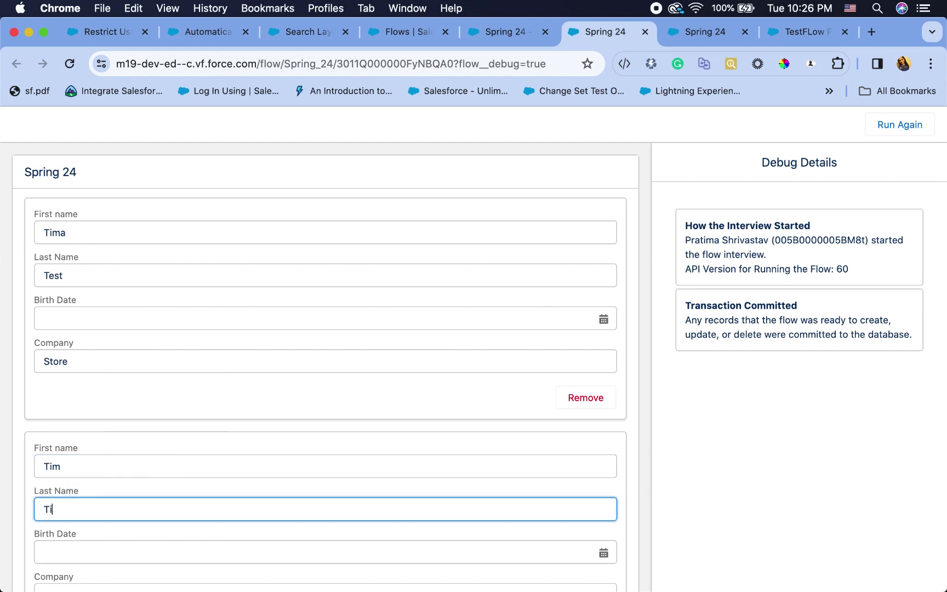
pyautogui.press('Tab')
pyautogui.press('Tab')
pyautogui.write('Timy')
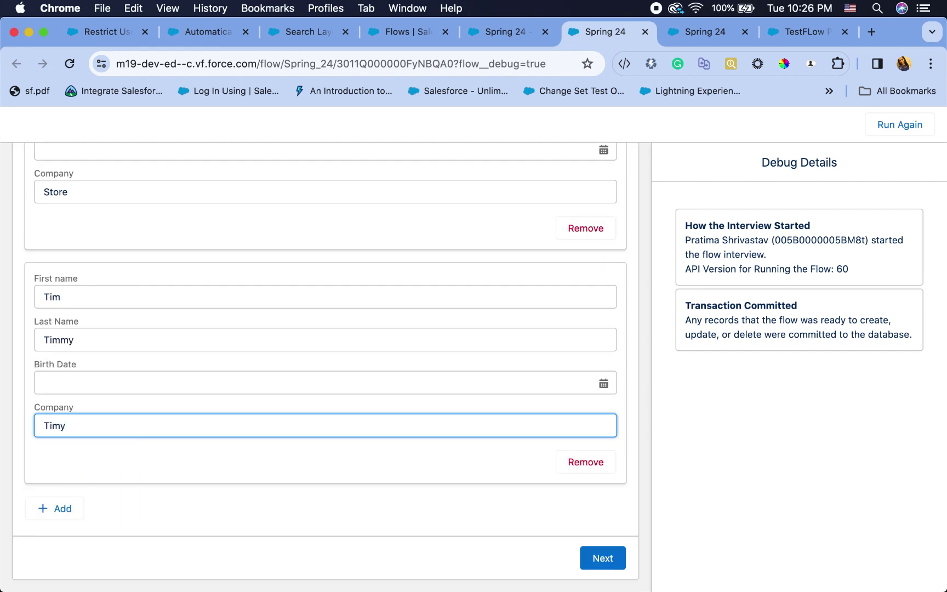
pyautogui.click(602, 557)
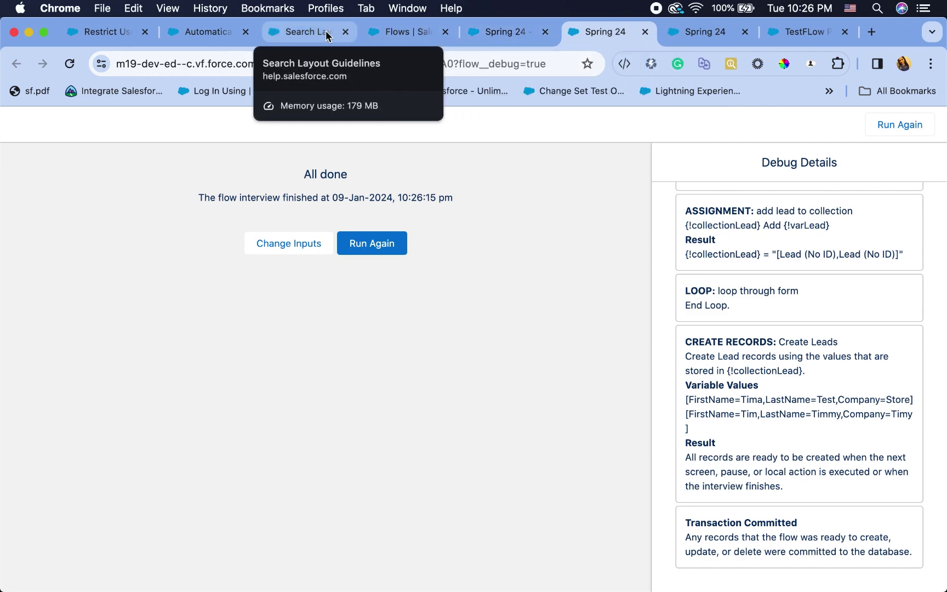
pyautogui.click(505, 31)
pyautogui.click(403, 32)
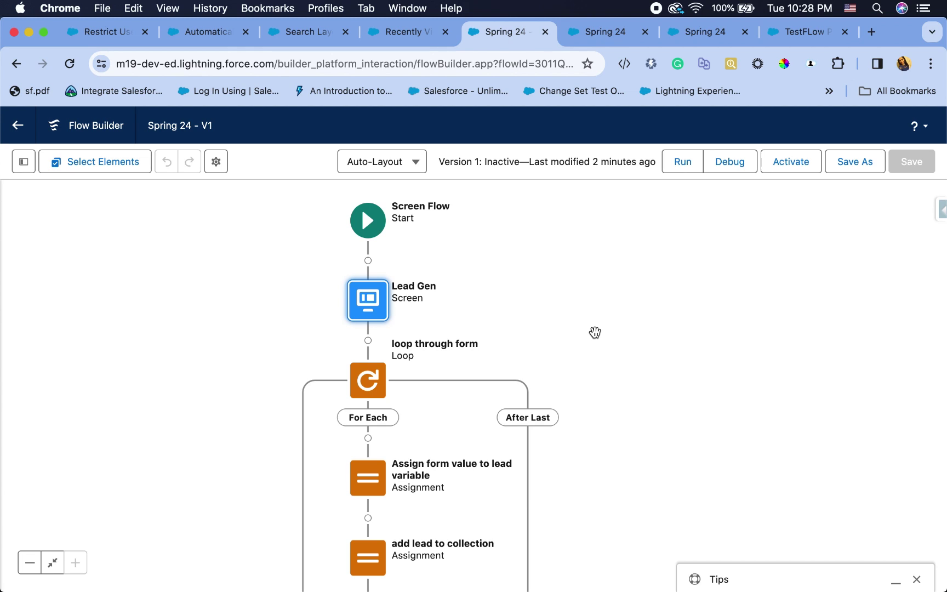
# - Add a Text input field labelled TextInput to the Lead Gen screen
pyautogui.doubleClick(363, 311)
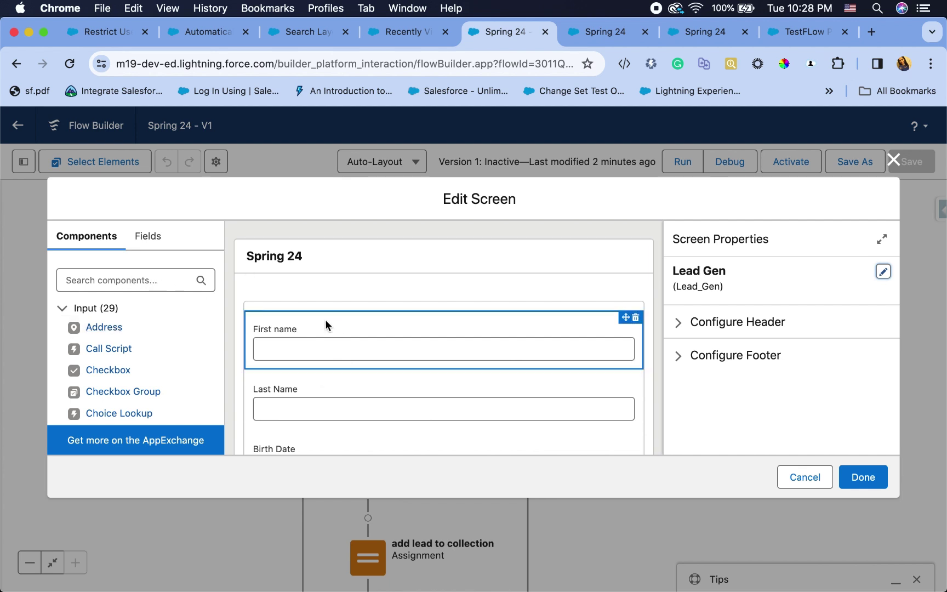
pyautogui.click(149, 288)
pyautogui.write('text')
pyautogui.moveTo(95, 350); pyautogui.dragTo(295, 304)
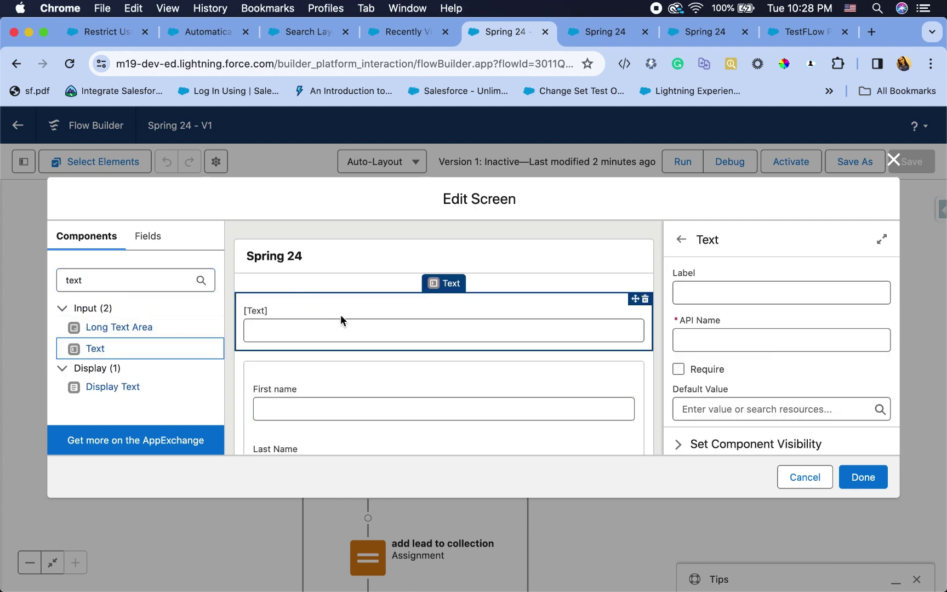
pyautogui.click(707, 296)
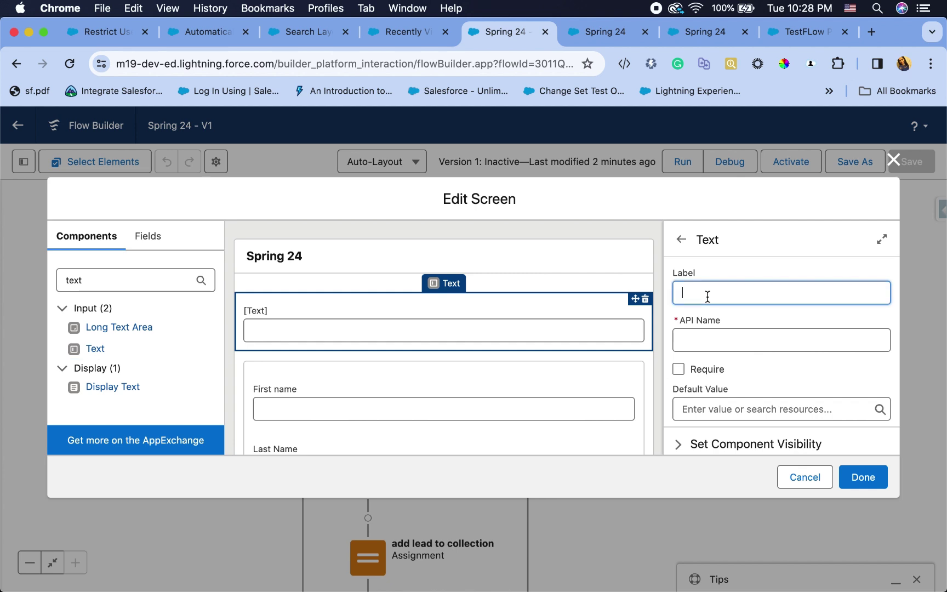
pyautogui.write('TextInput')
pyautogui.click(723, 335)
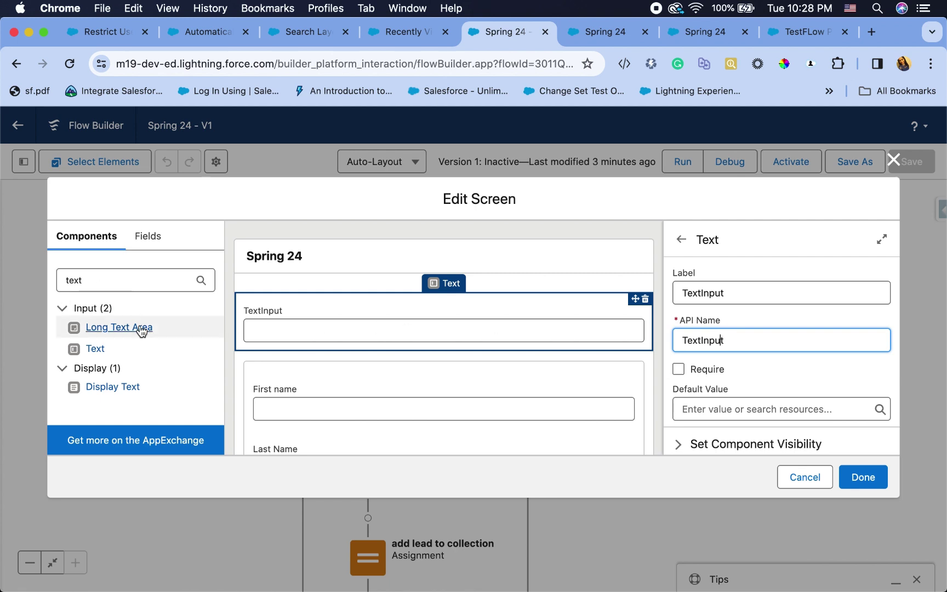
# - Add a Display Text component named DisplayHello above it and start a new resource for its content
pyautogui.moveTo(96, 388); pyautogui.dragTo(347, 296)
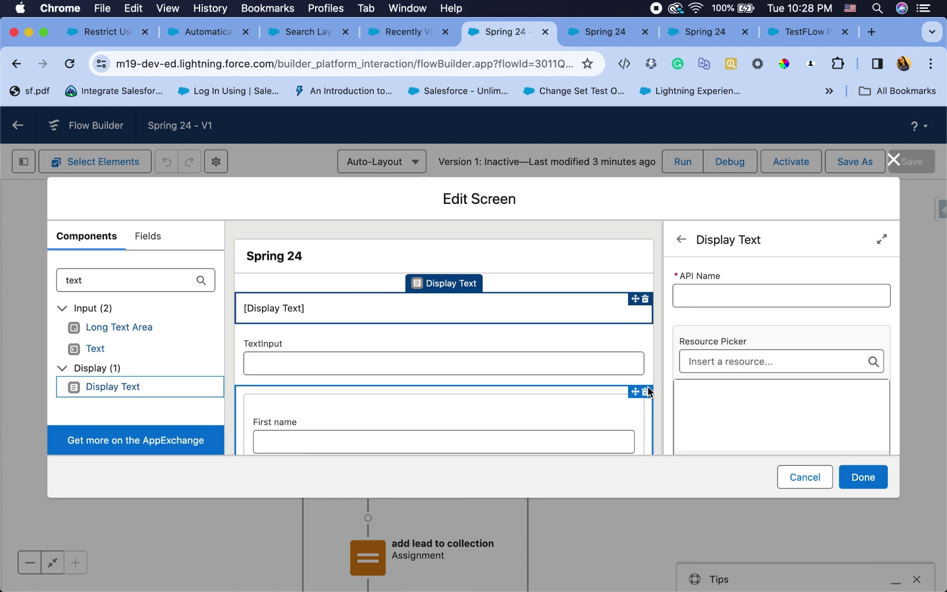
pyautogui.click(455, 370)
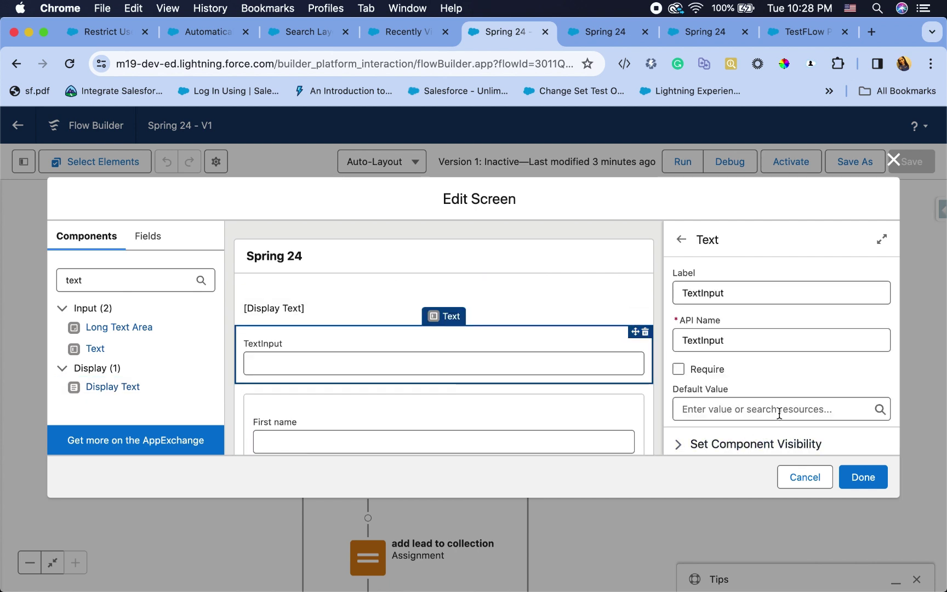
pyautogui.scroll(-2, 791, 363)
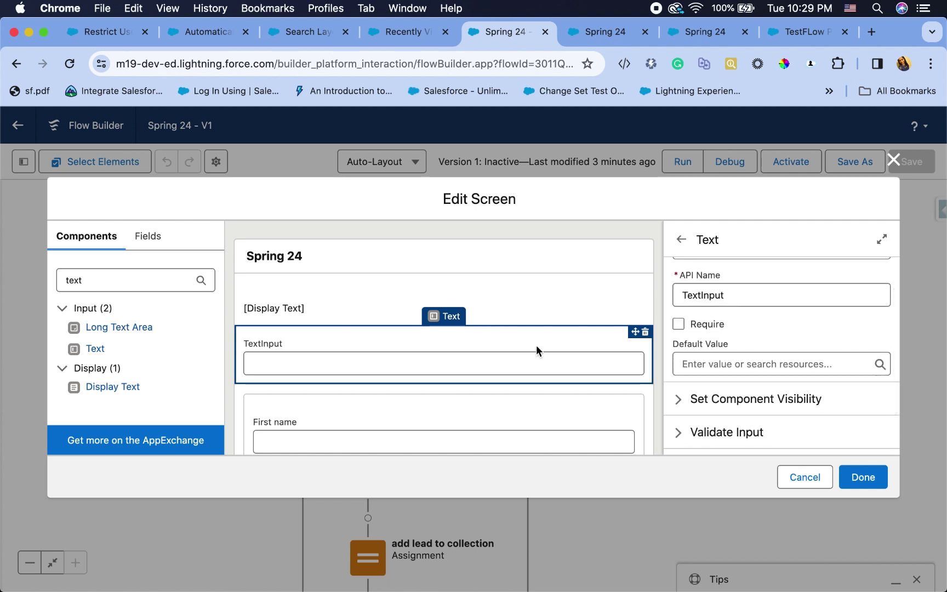
pyautogui.click(346, 306)
pyautogui.click(722, 299)
pyautogui.write('Display Hello')
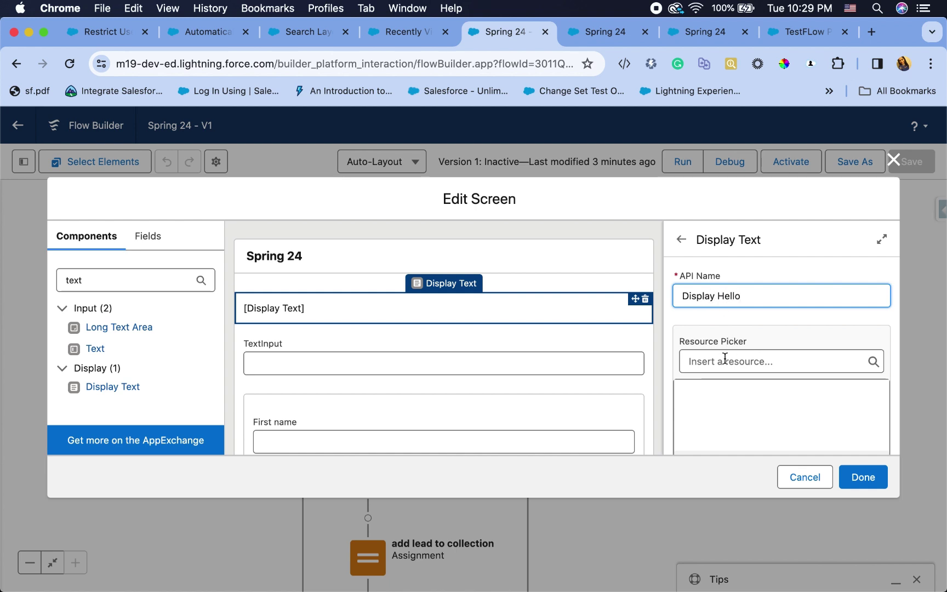
pyautogui.click(724, 358)
pyautogui.click(714, 295)
pyautogui.press('BackSpace')
pyautogui.click(721, 364)
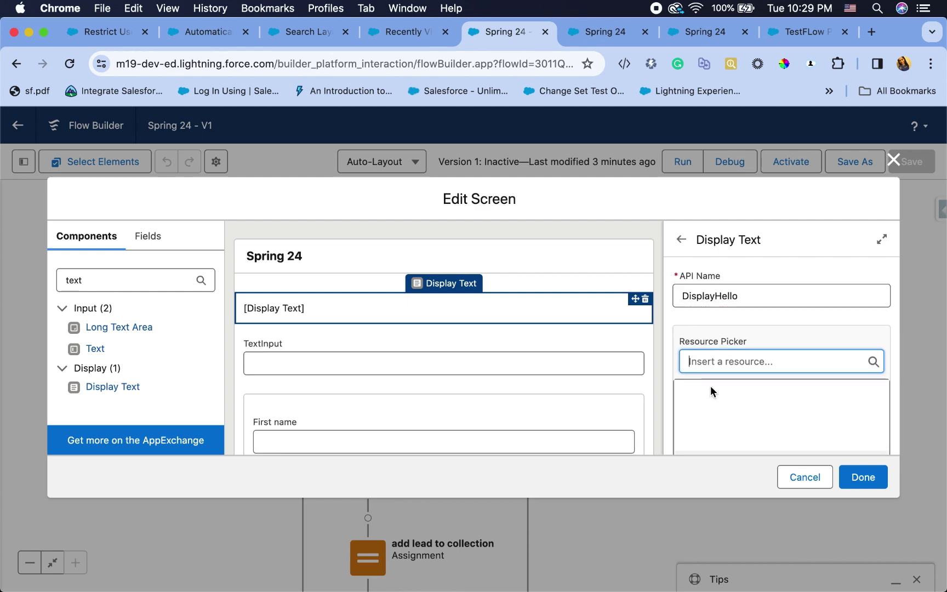
pyautogui.click(725, 362)
pyautogui.click(726, 392)
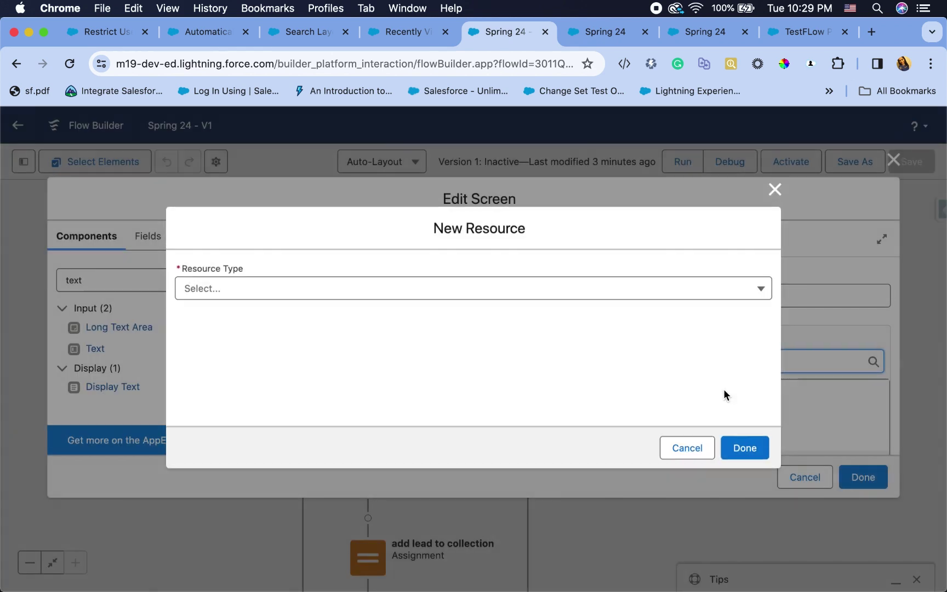
# - Create text template HelloTemp with body 'Hello {!TextInput} ! How can i help you today?'
pyautogui.click(434, 287)
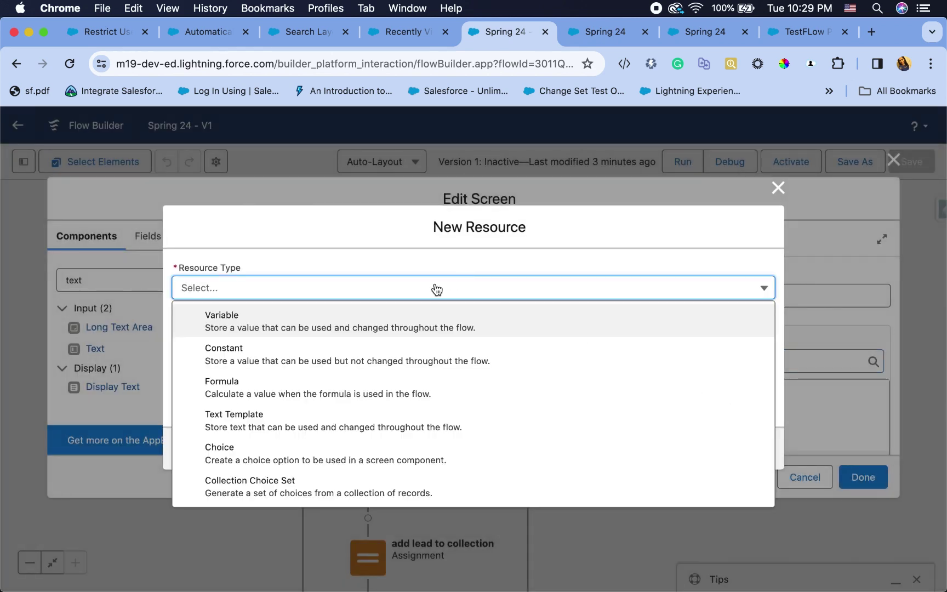
pyautogui.click(308, 421)
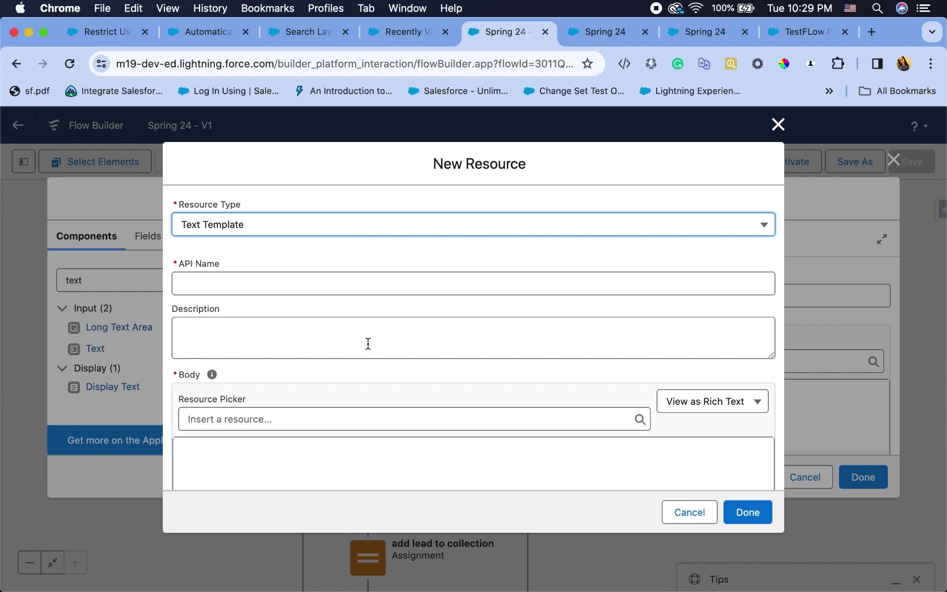
pyautogui.click(377, 285)
pyautogui.write('HelloTemp')
pyautogui.click(328, 450)
pyautogui.write('Hel')
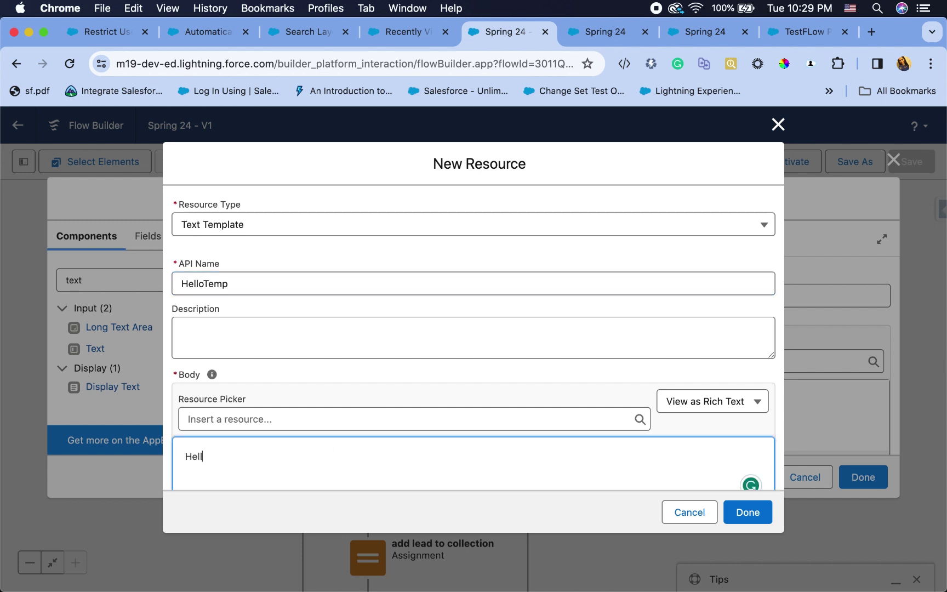
pyautogui.click(279, 423)
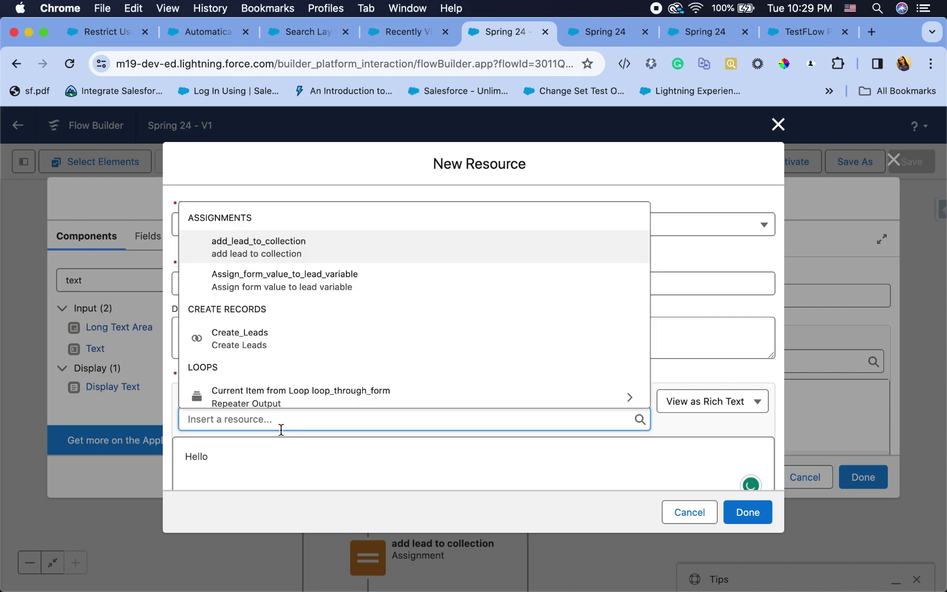
pyautogui.scroll(-5, 280, 384)
pyautogui.click(275, 398)
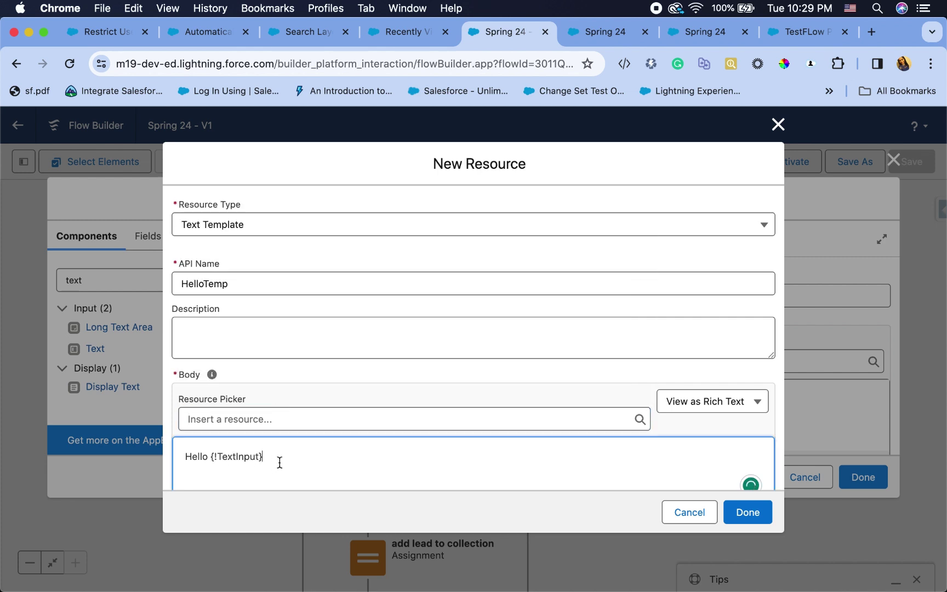
pyautogui.write('! How can i help you today?')
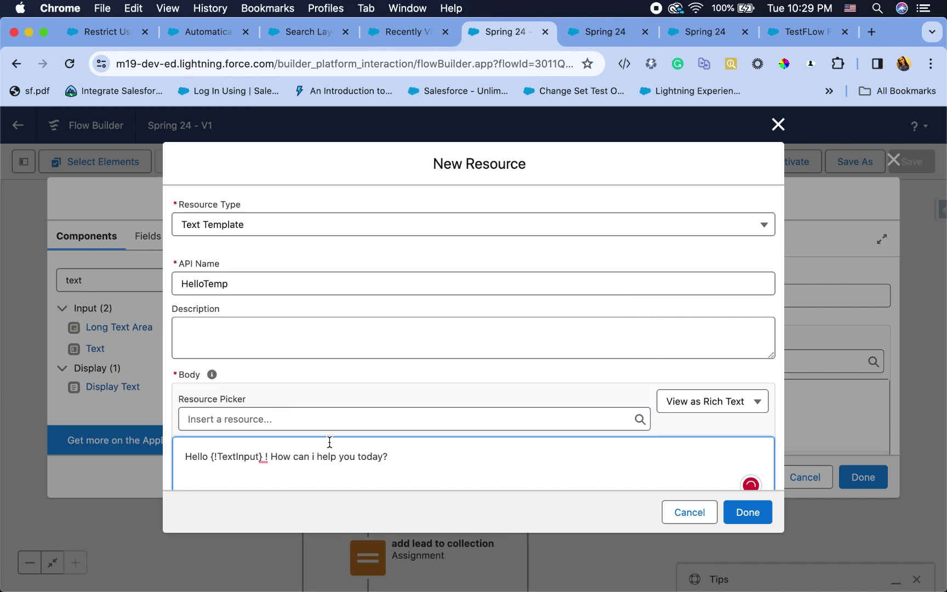
pyautogui.click(749, 521)
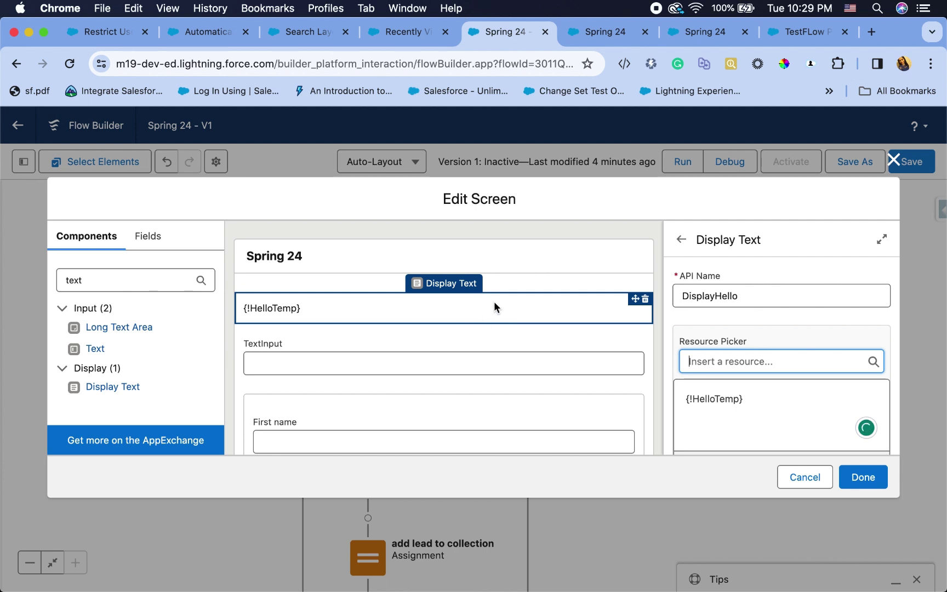
# - Finish the screen, debug-run it with a name typed into TextInput, and return to the canvas
pyautogui.click(341, 355)
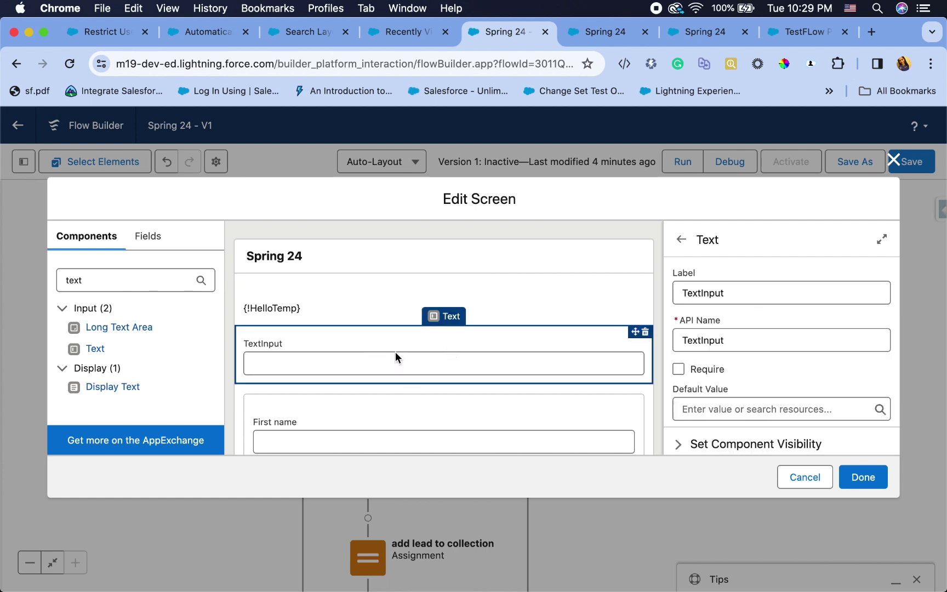
pyautogui.click(339, 310)
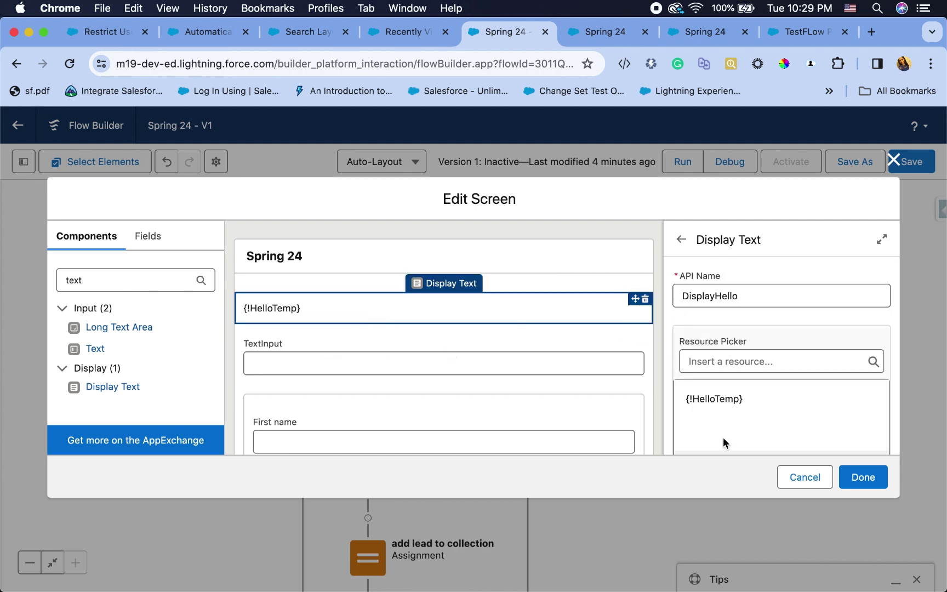
pyautogui.click(863, 477)
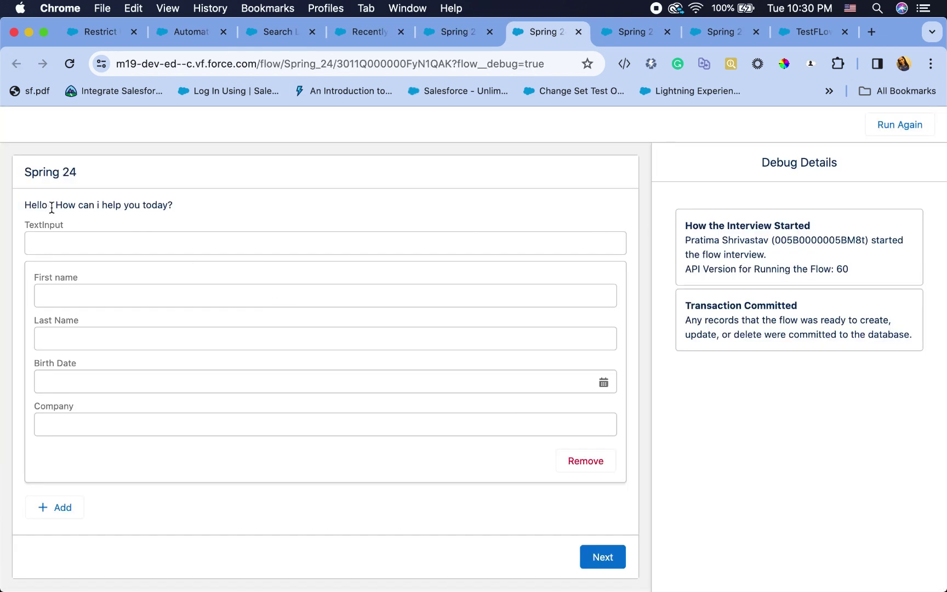
pyautogui.click(59, 236)
pyautogui.write('Pratima')
pyautogui.write('Shri')
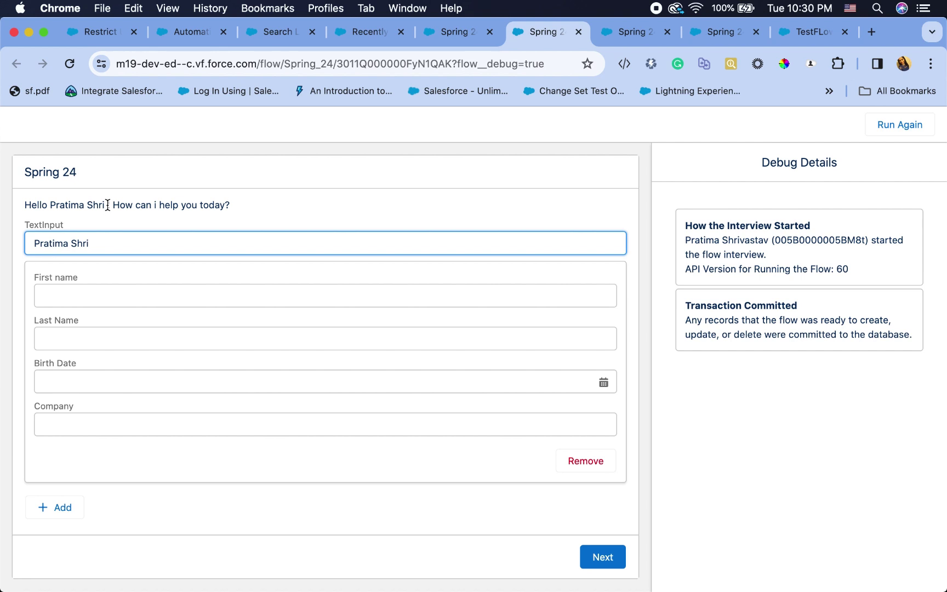
pyautogui.hotkey('ctrl', 'shift', 'Tab')
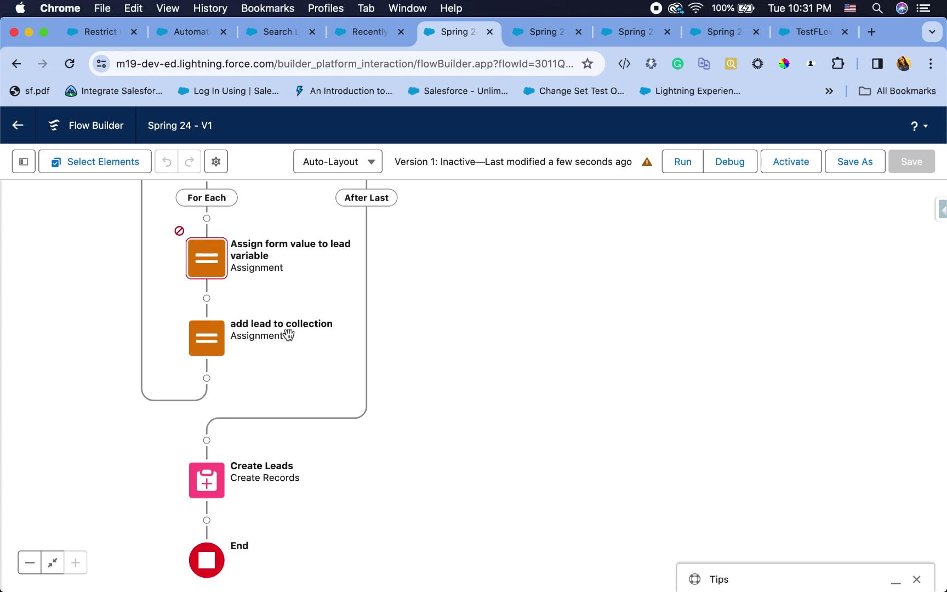
# - Add an empty row to 'Assign form value to lead variable' and save the flow
pyautogui.click(208, 271)
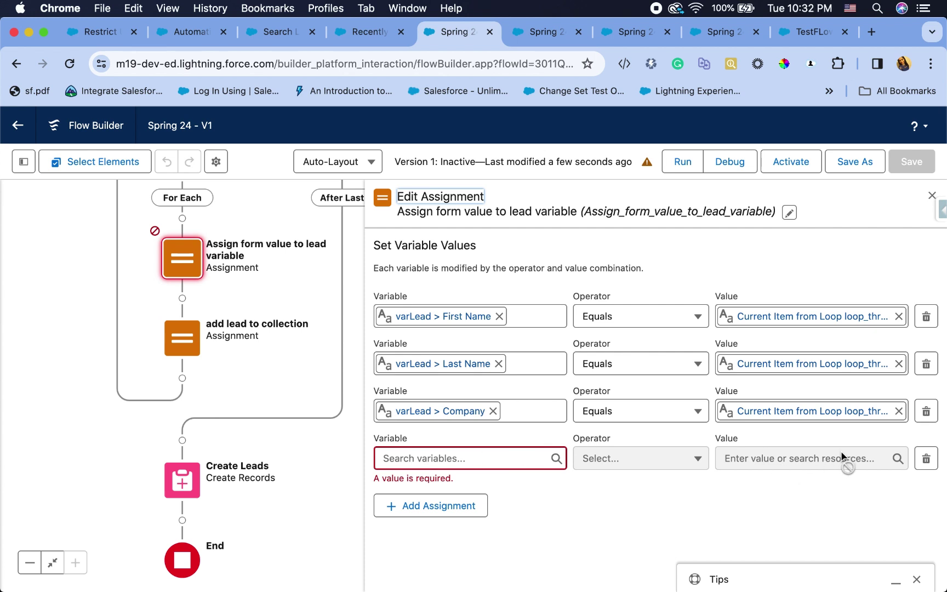
pyautogui.click(471, 506)
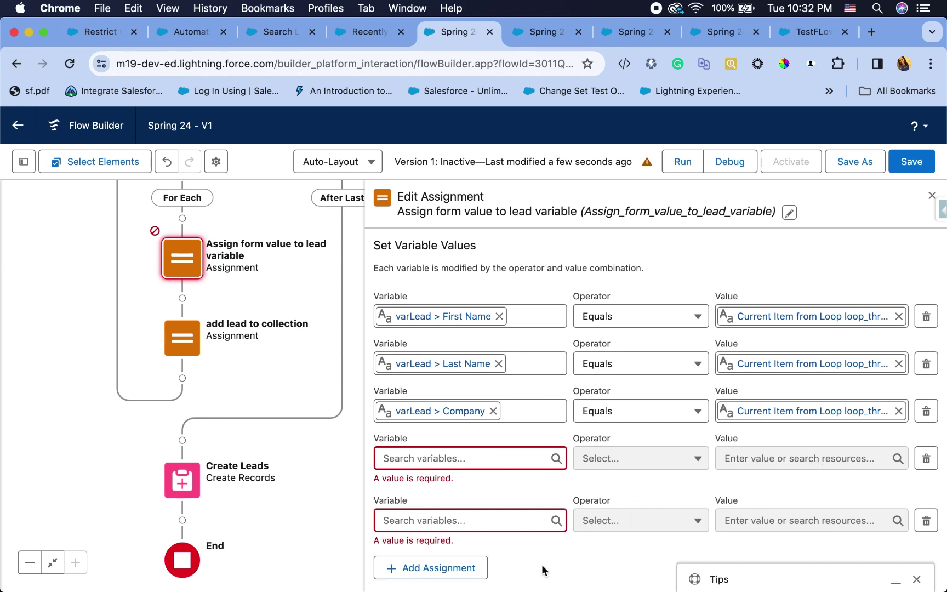
pyautogui.click(931, 195)
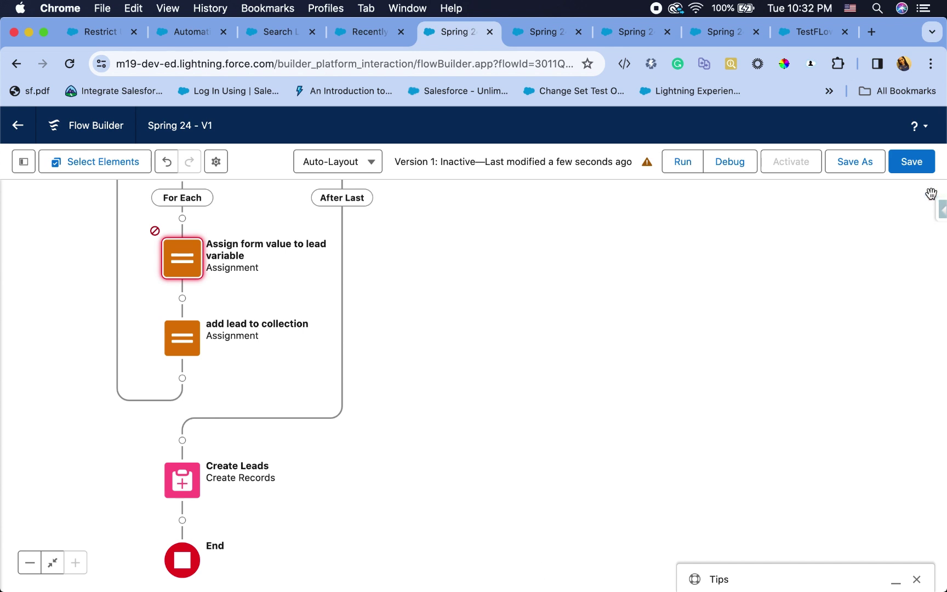
pyautogui.click(910, 162)
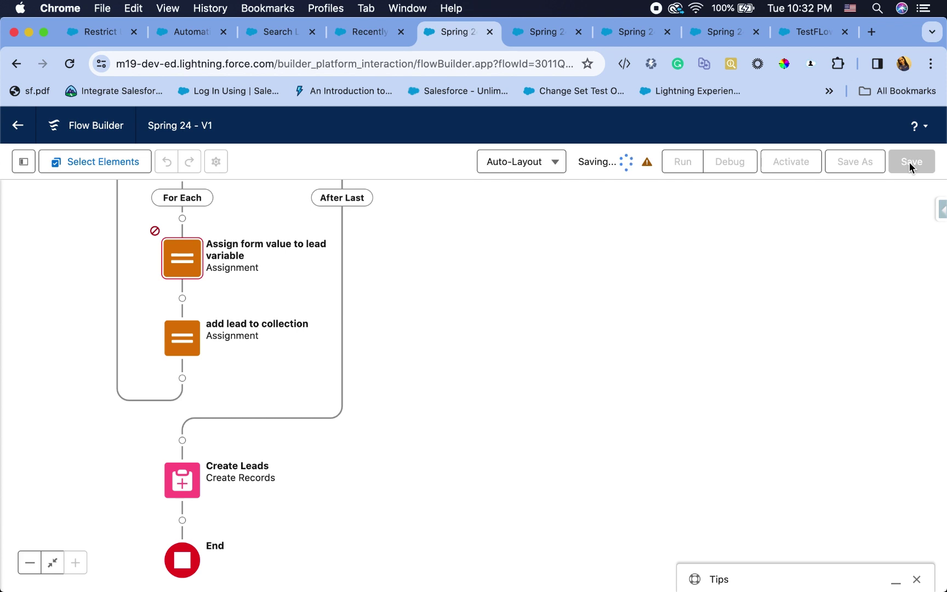
# - Read the flow's two 'Review these issues' warnings, then bring up the gear menu on the Leads list
pyautogui.click(648, 164)
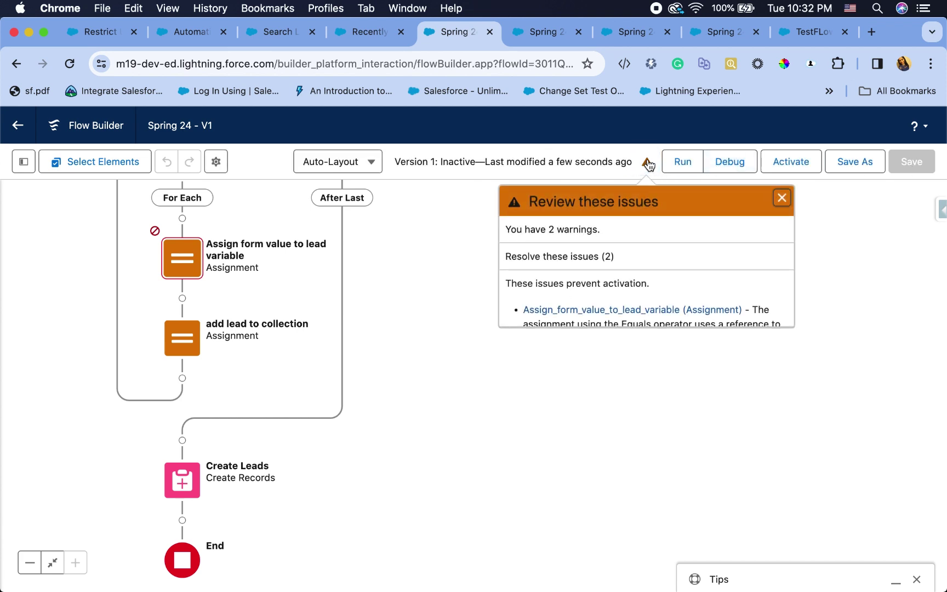
pyautogui.scroll(-3, 662, 317)
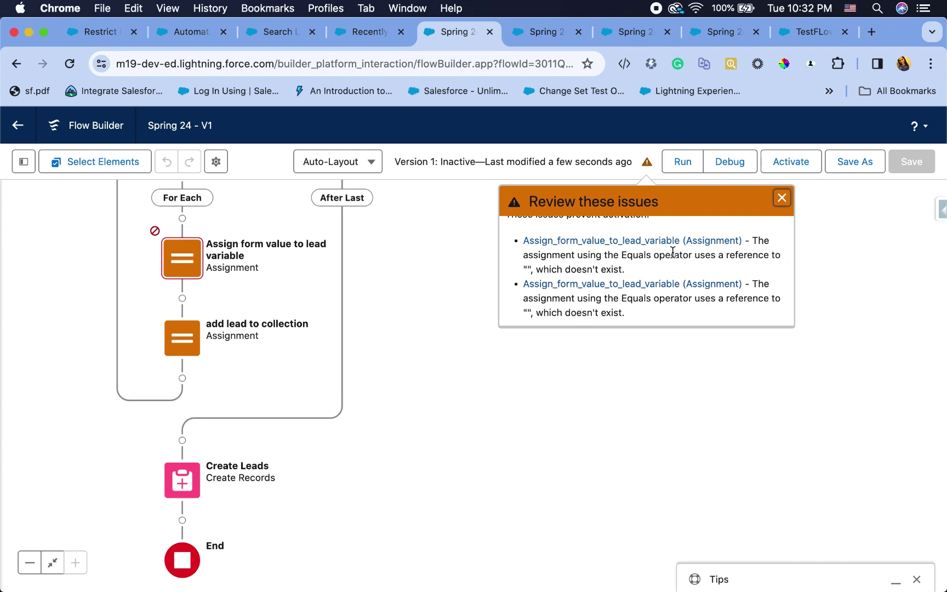
pyautogui.click(783, 199)
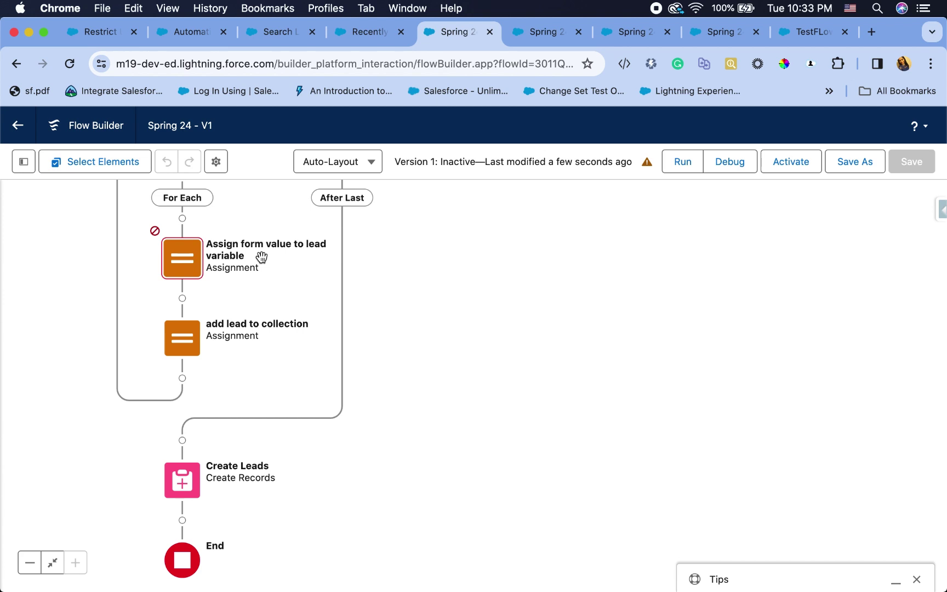
pyautogui.hotkey('ctrl', 'shift', 'Tab')
pyautogui.click(864, 126)
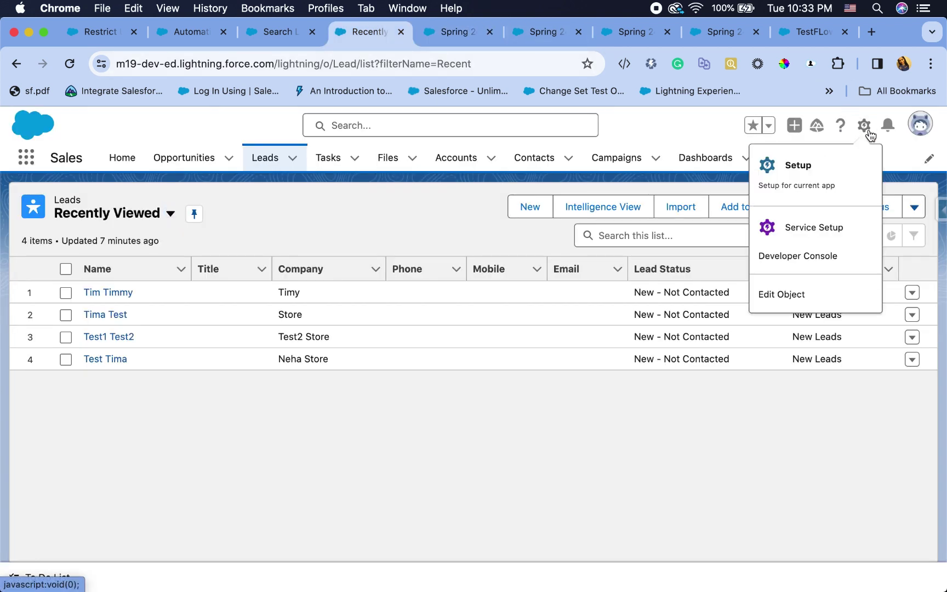
# - Find and open the Email Alerts page through a Quick Find search for 'email al'
pyautogui.click(825, 172)
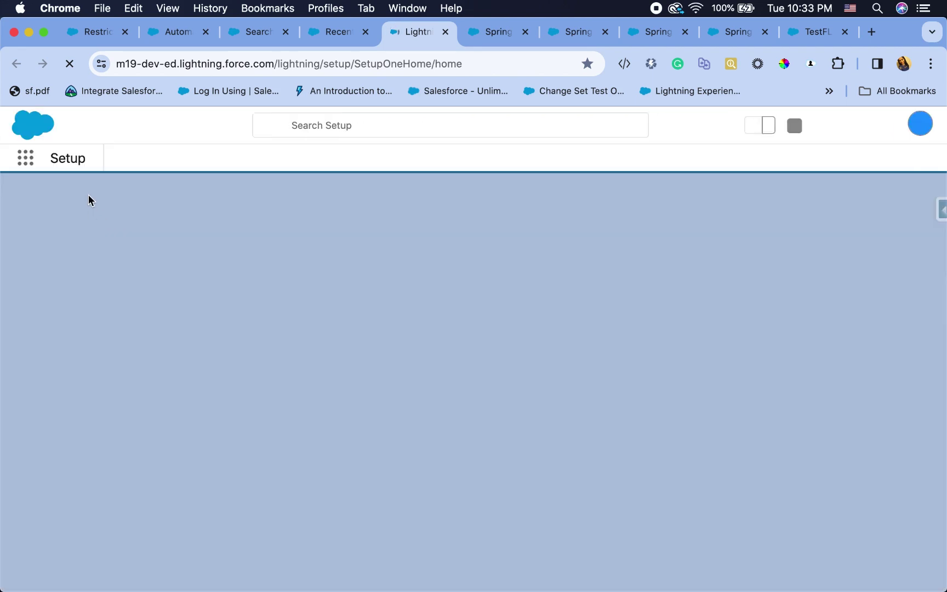
pyautogui.click(107, 195)
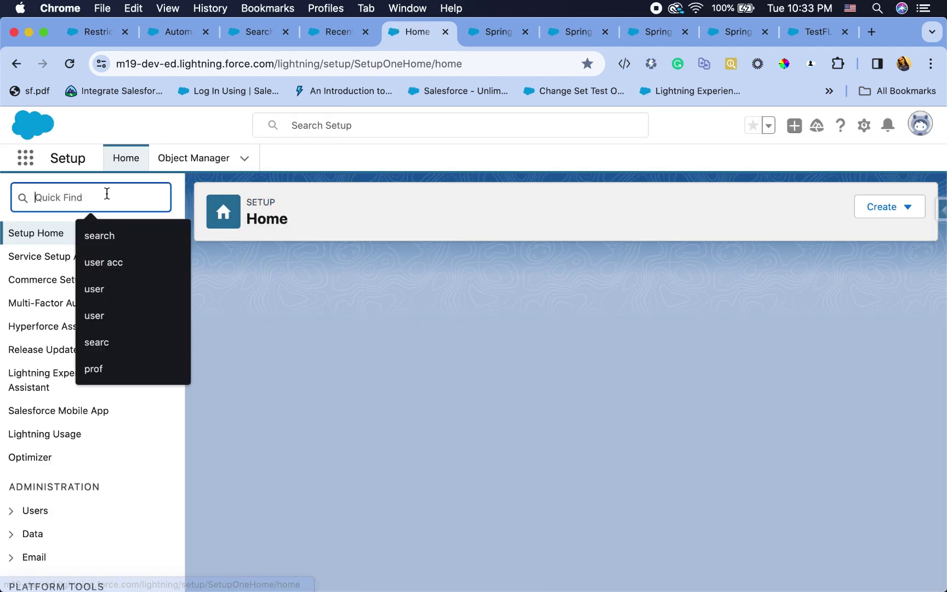
pyautogui.write('email')
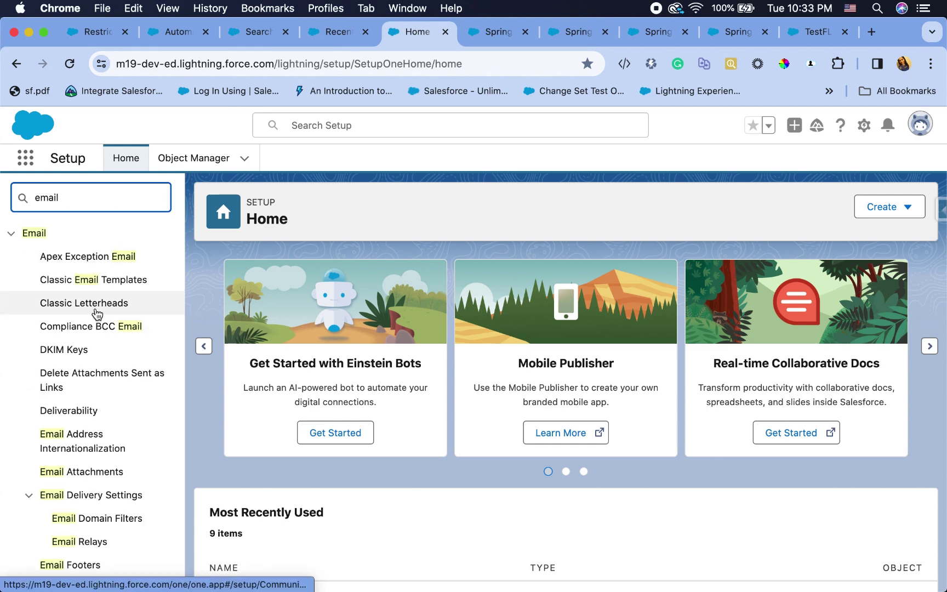
pyautogui.scroll(-2, 91, 537)
pyautogui.scroll(-8, 91, 537)
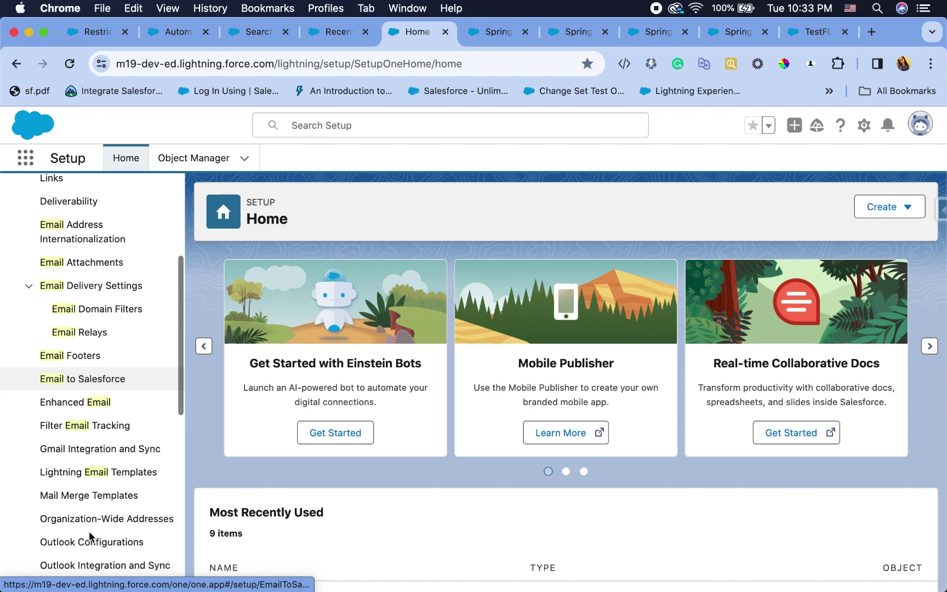
pyautogui.scroll(10, 91, 537)
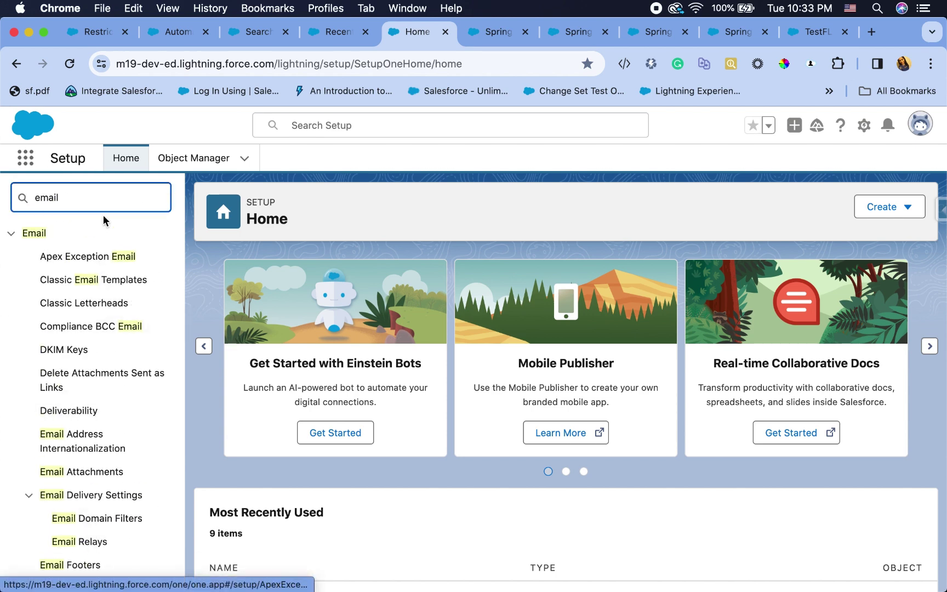
pyautogui.write('al')
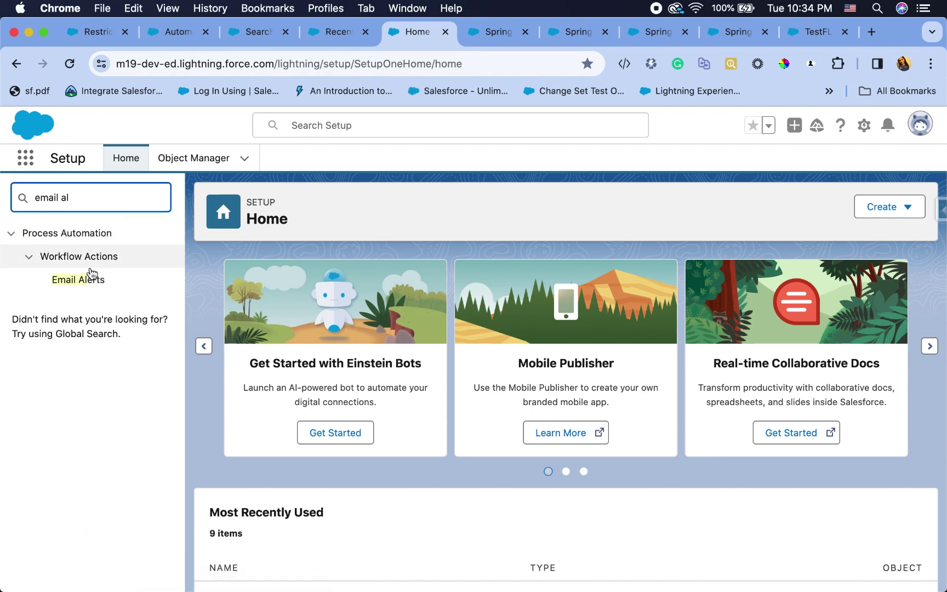
pyautogui.click(85, 281)
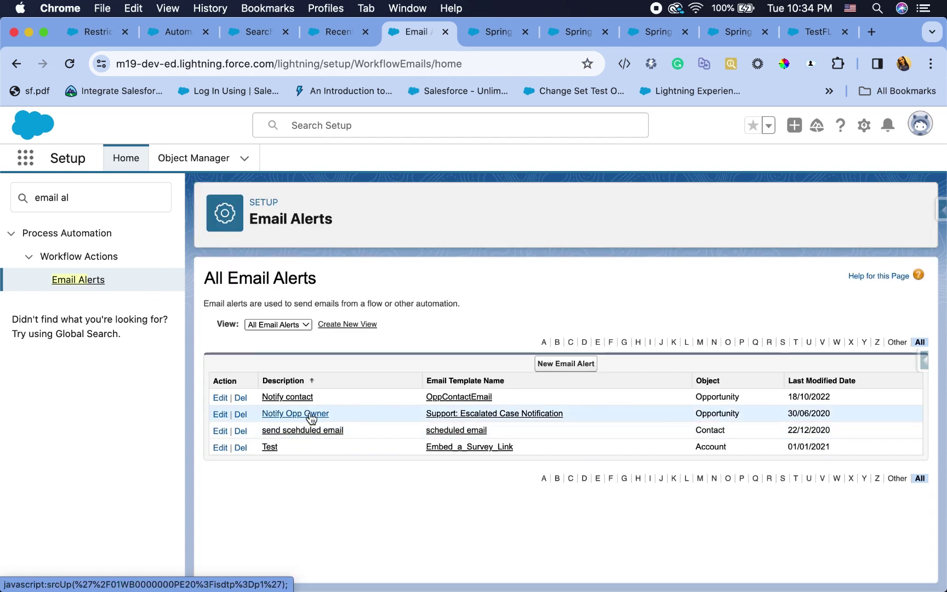
# - Check which flows use the Notify Opp Owner alert, then go to Object Manager
pyautogui.click(310, 415)
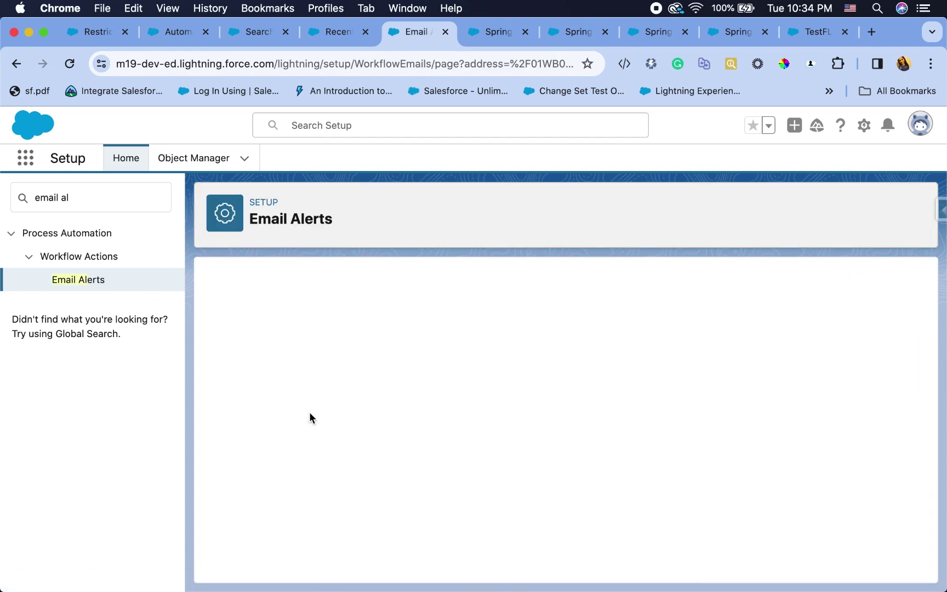
pyautogui.scroll(-5, 451, 462)
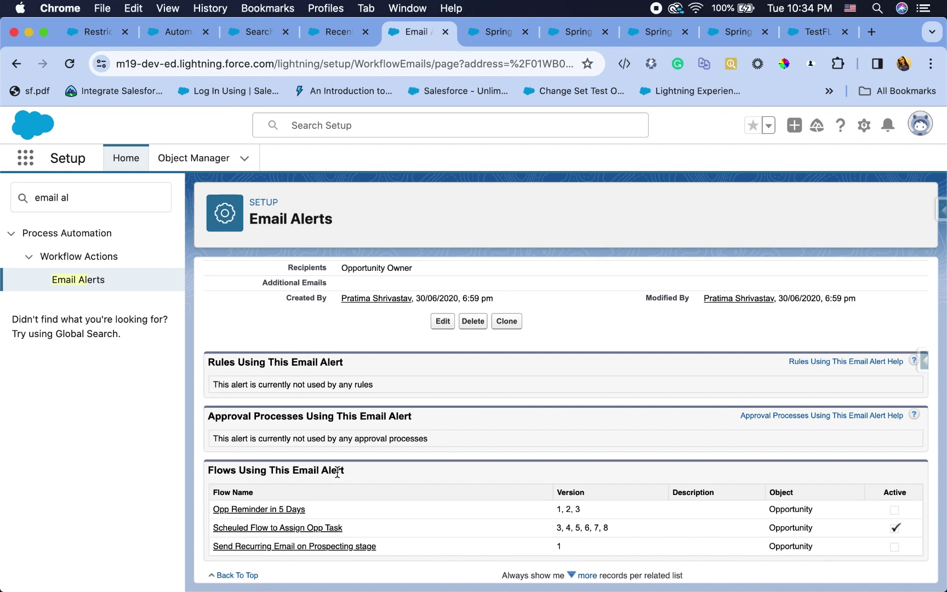
pyautogui.click(193, 158)
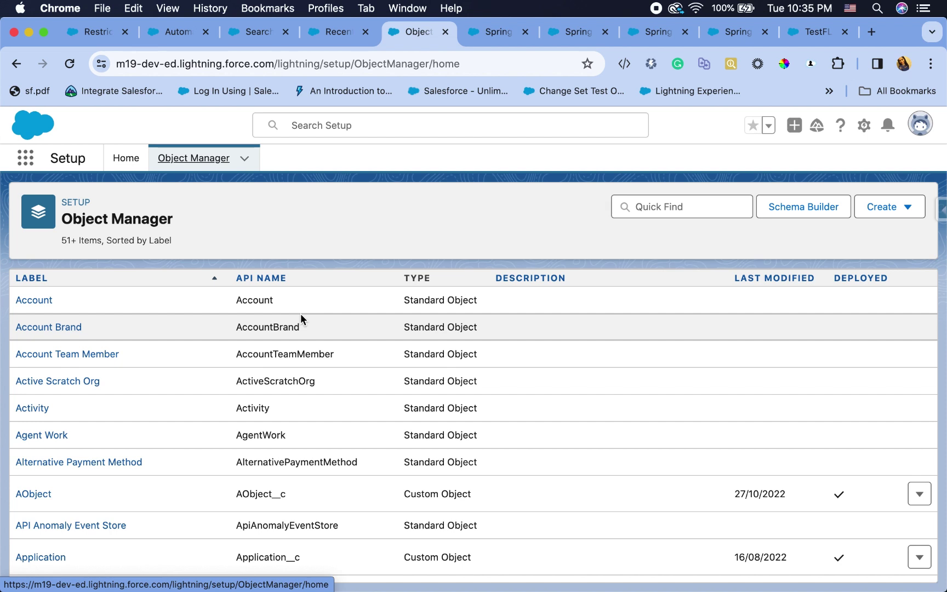
# - Start a new Account custom field with Picklist (Multi-Select) as its data type
pyautogui.click(47, 305)
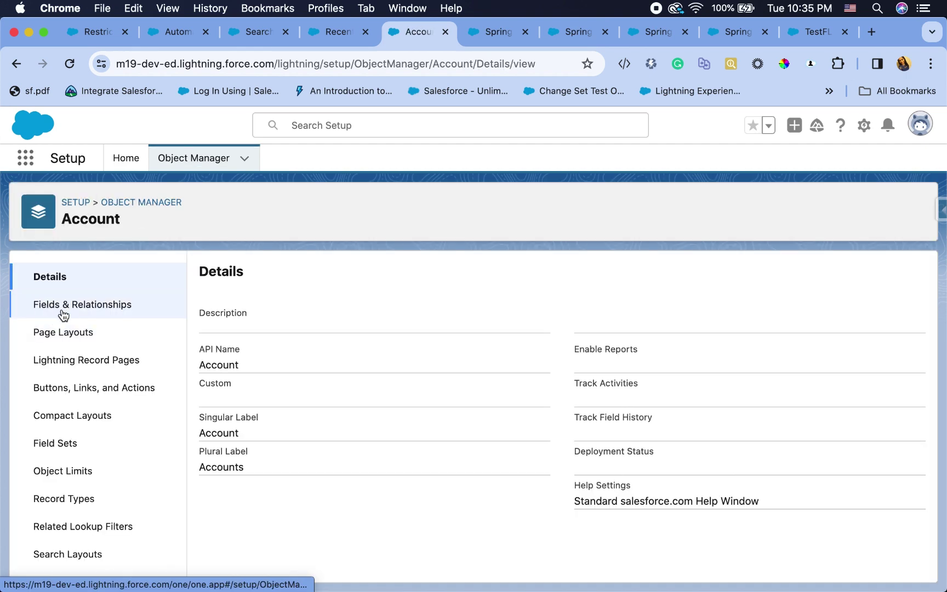
pyautogui.click(57, 314)
pyautogui.click(600, 282)
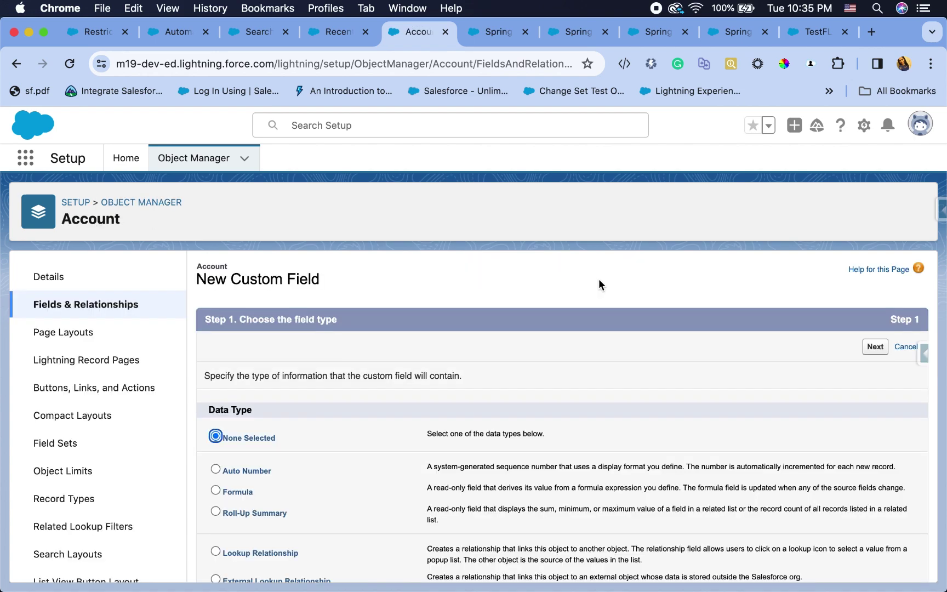
pyautogui.scroll(-10, 379, 467)
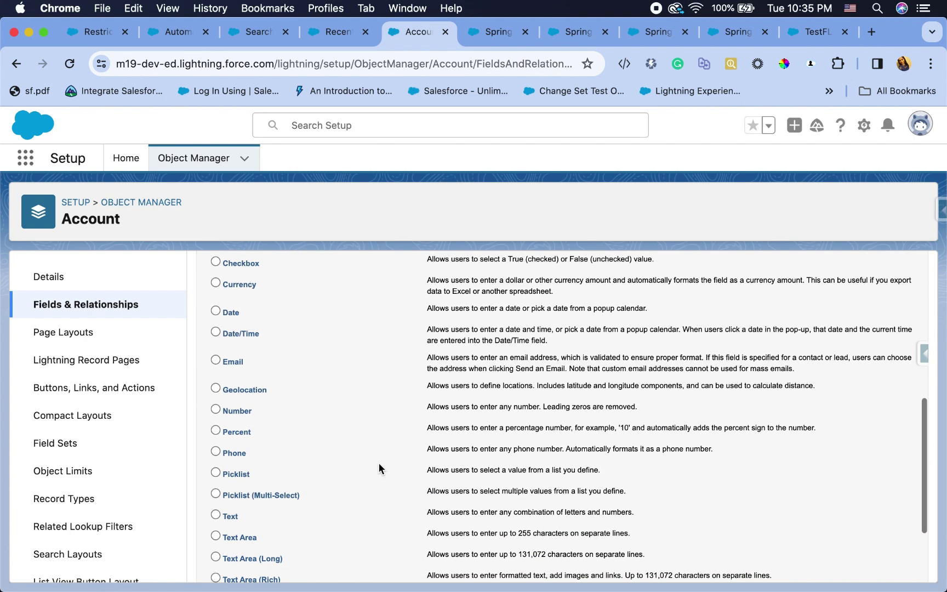
pyautogui.scroll(-1, 378, 463)
pyautogui.click(215, 475)
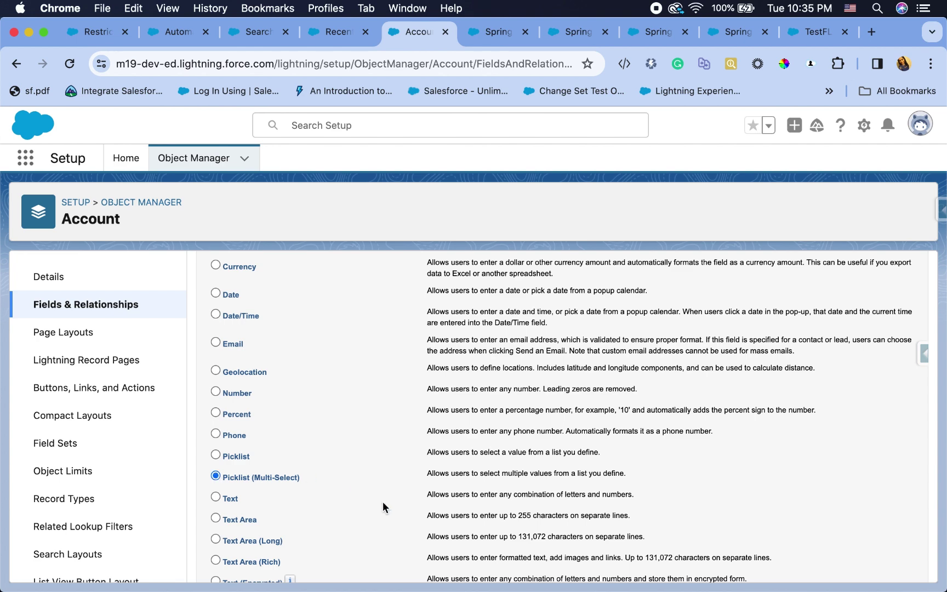
pyautogui.scroll(-4, 383, 501)
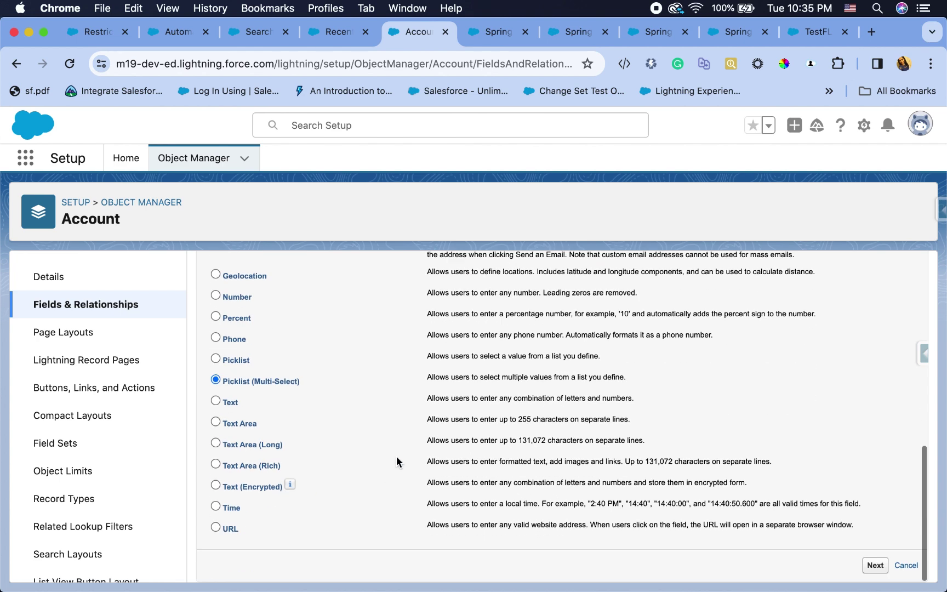
pyautogui.click(876, 570)
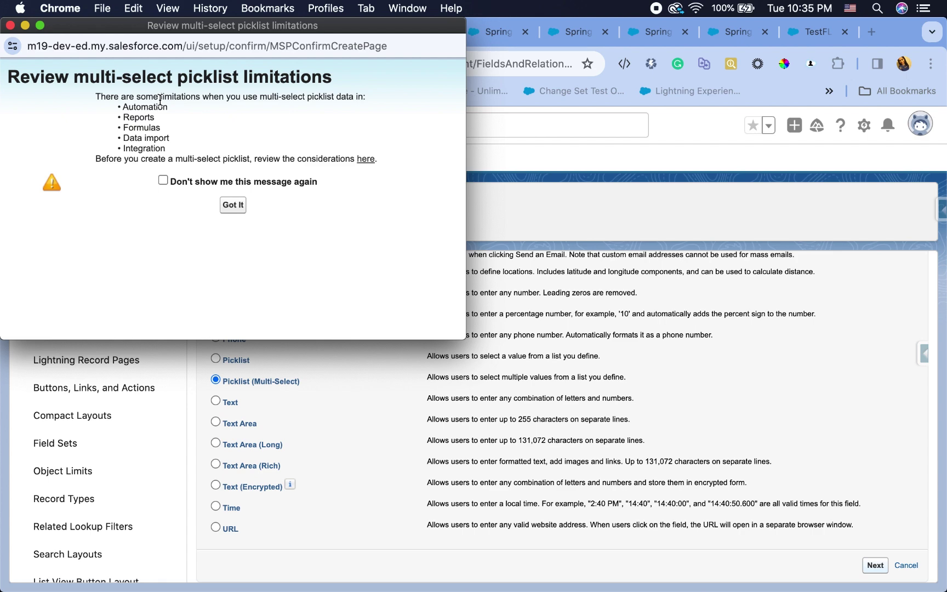
# - Dismiss the multi-select limitations notice with 'Don't show me this message again' ticked
pyautogui.moveTo(208, 30); pyautogui.dragTo(528, 115)
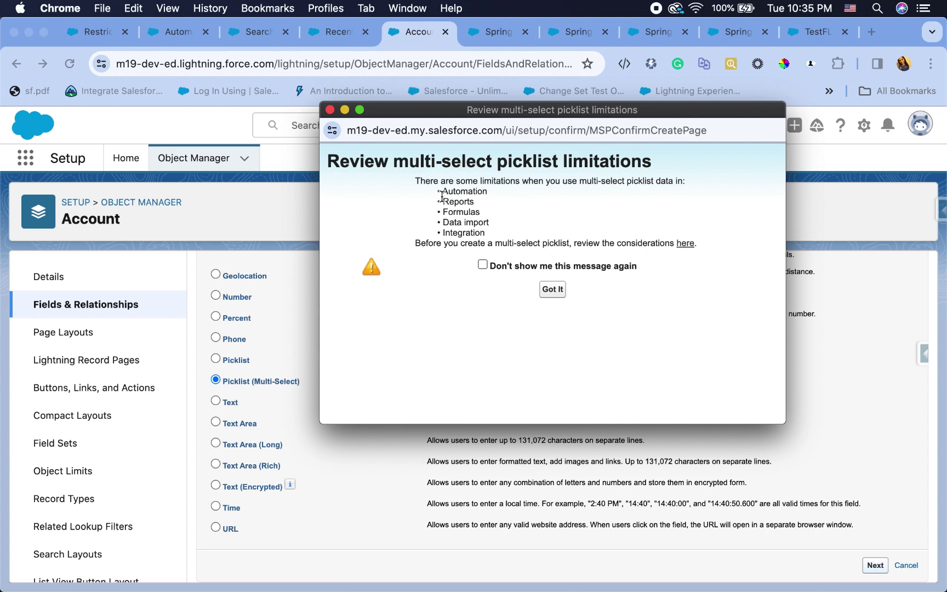
pyautogui.moveTo(443, 191); pyautogui.dragTo(513, 229)
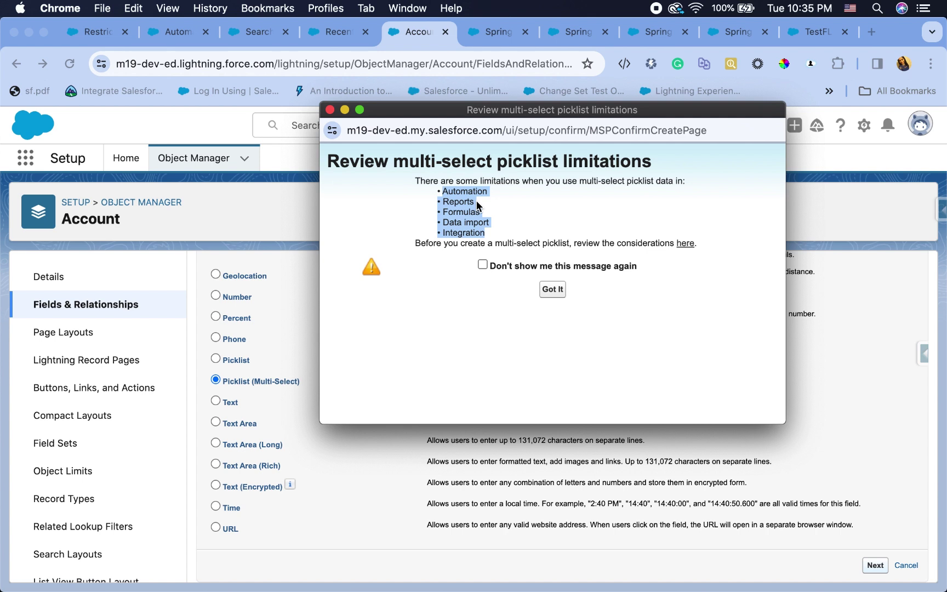
pyautogui.click(482, 264)
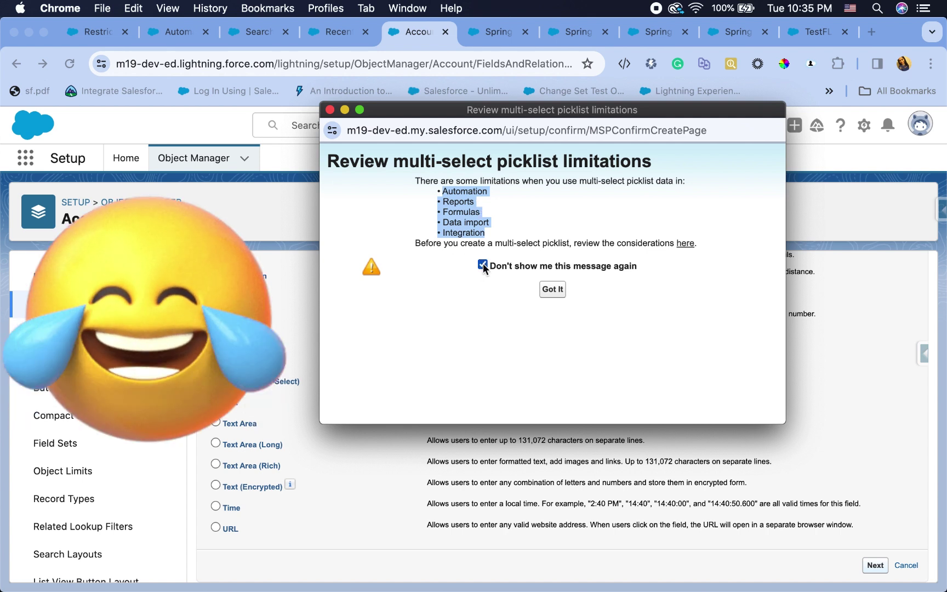
pyautogui.click(553, 289)
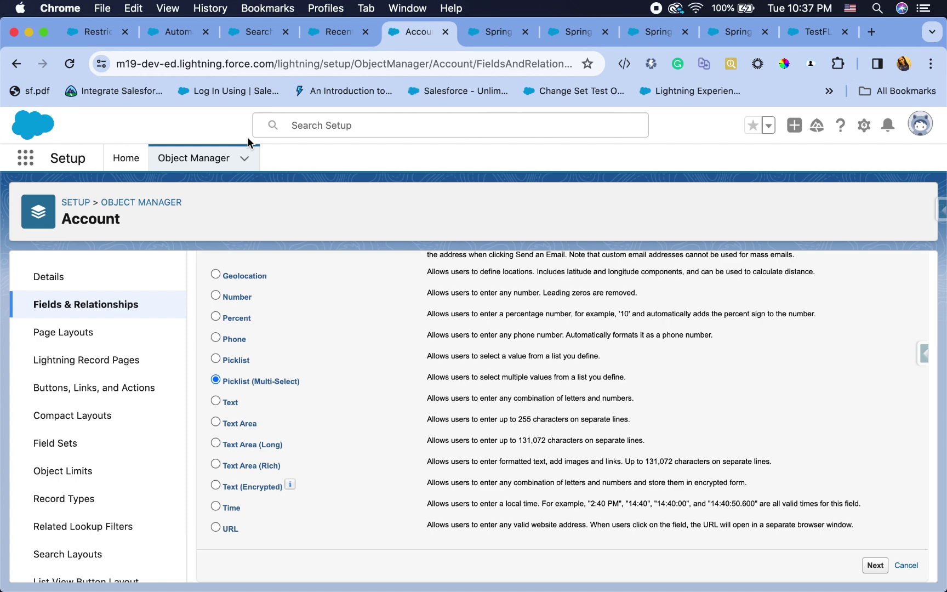
# - Open the User Access Policies page through a Quick Find search for 'user'
pyautogui.click(122, 159)
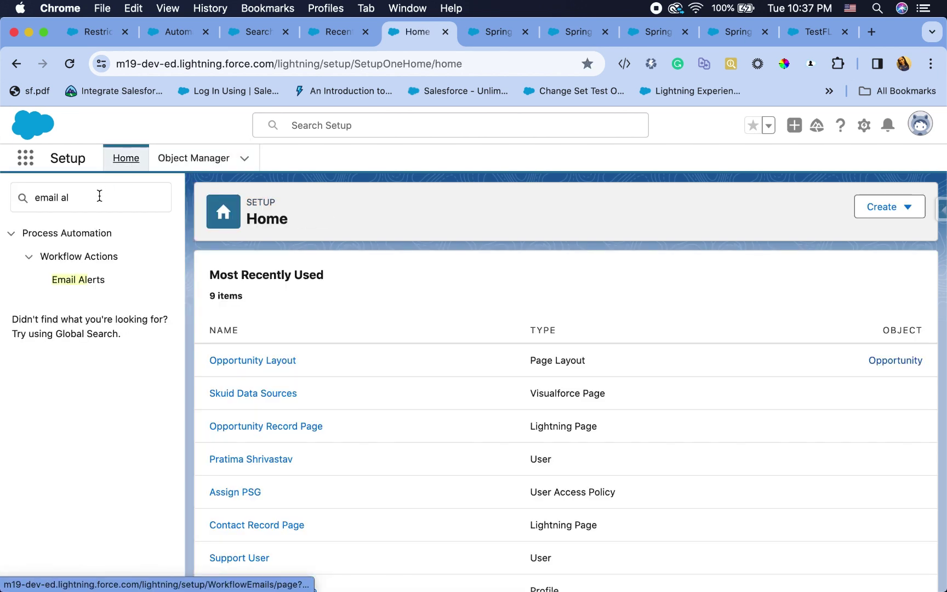
pyautogui.tripleClick(99, 196)
pyautogui.write('u')
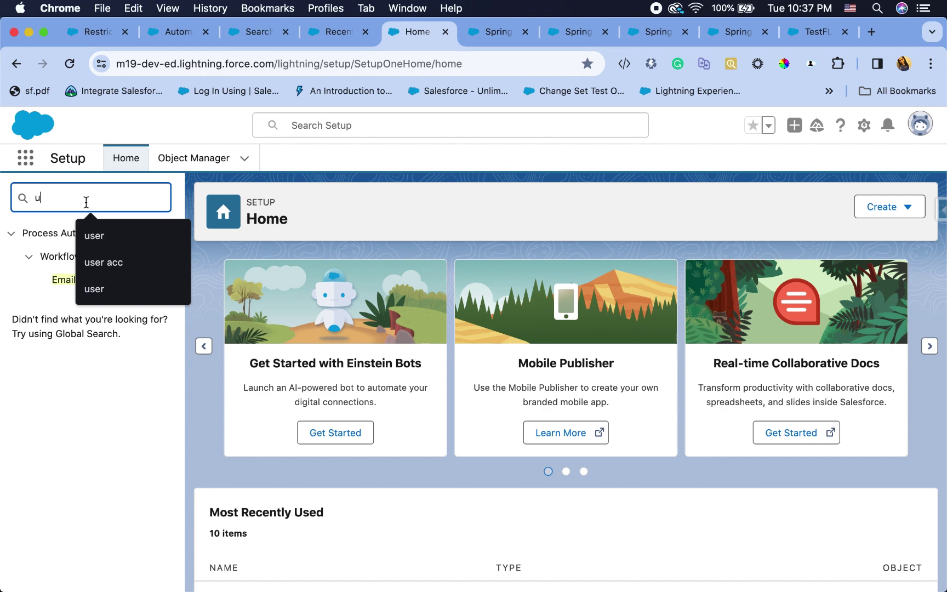
pyautogui.write('ser')
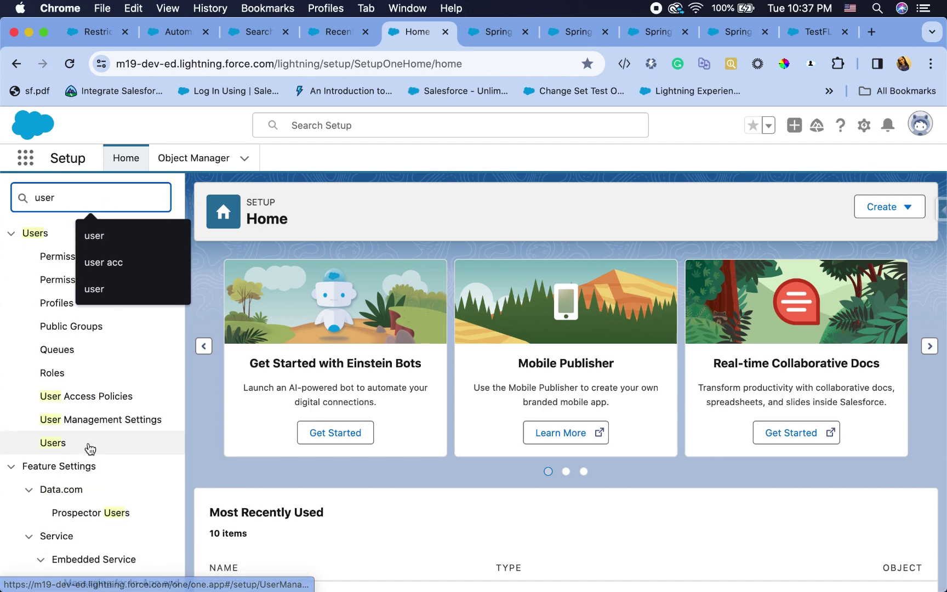
pyautogui.click(99, 400)
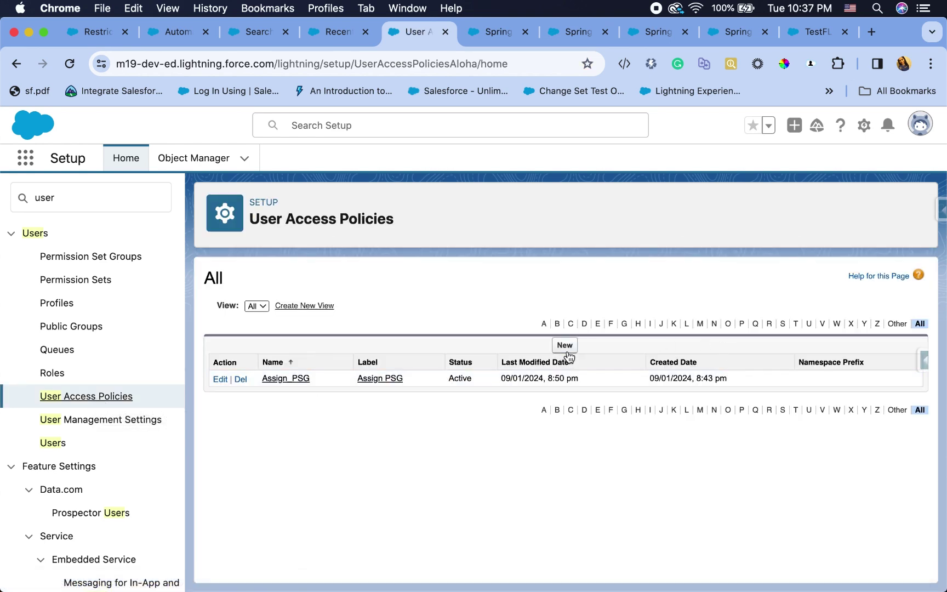
# - Review the Assign_PSG policy's details and open it for editing
pyautogui.click(286, 379)
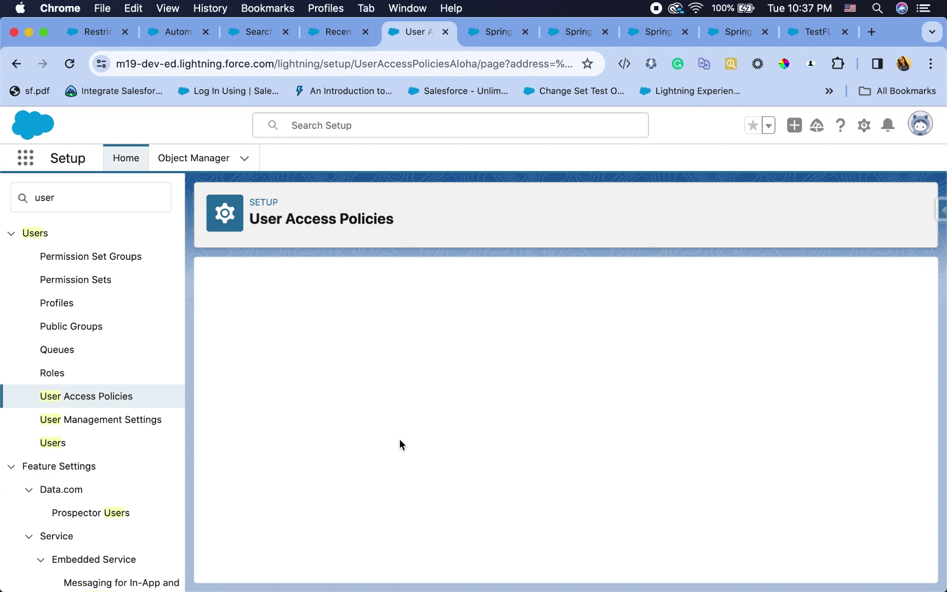
pyautogui.scroll(-1, 394, 439)
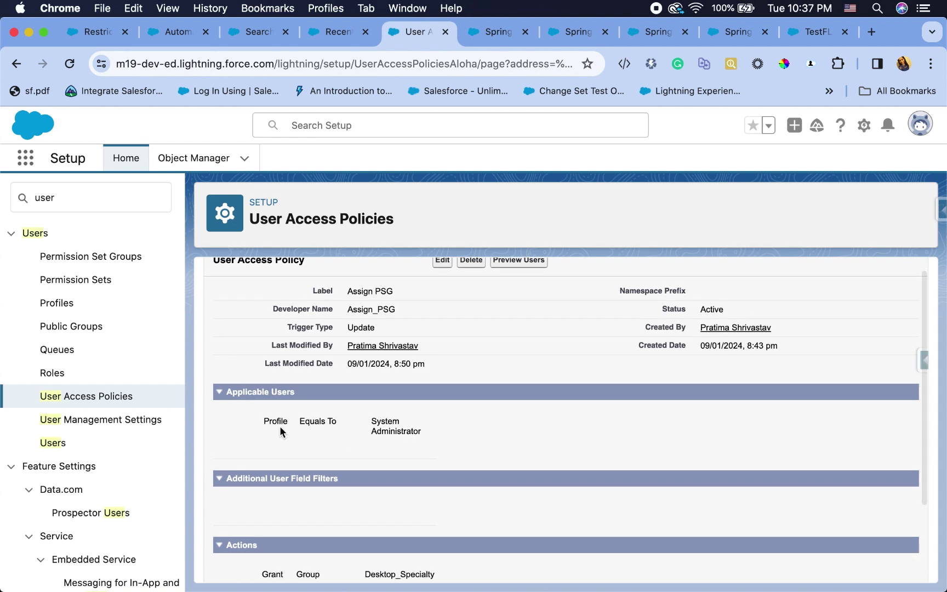
pyautogui.scroll(-1, 279, 427)
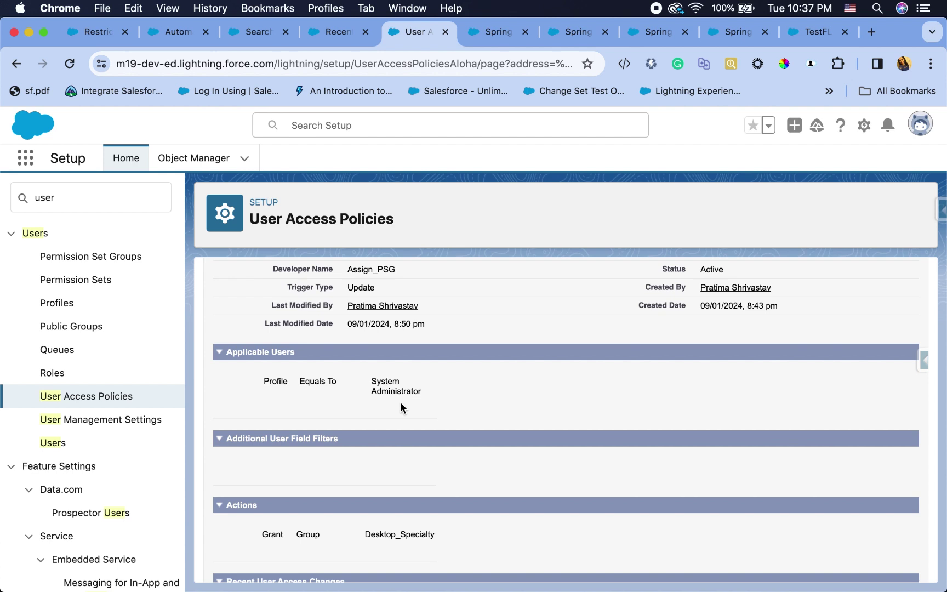
pyautogui.scroll(-2, 400, 405)
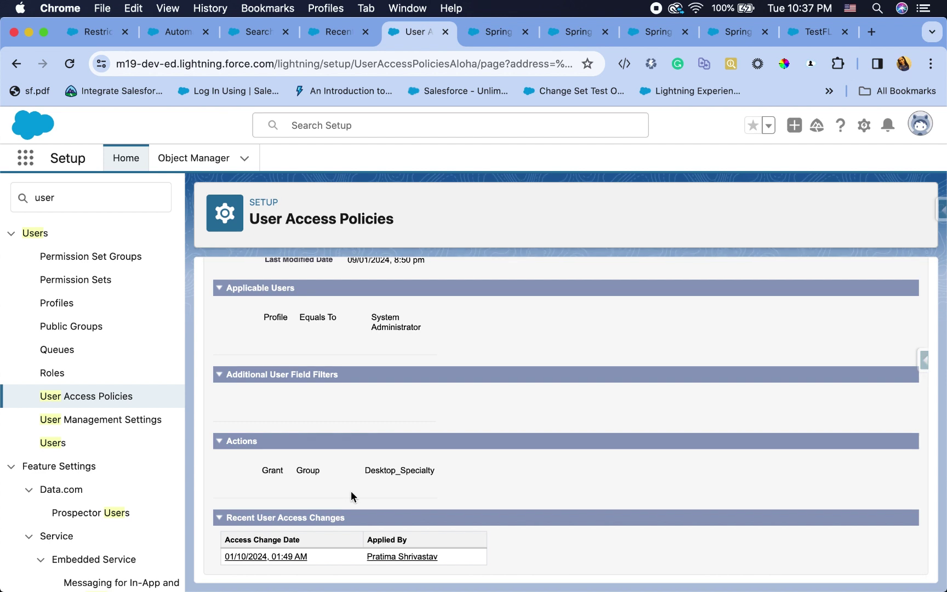
pyautogui.scroll(4, 351, 490)
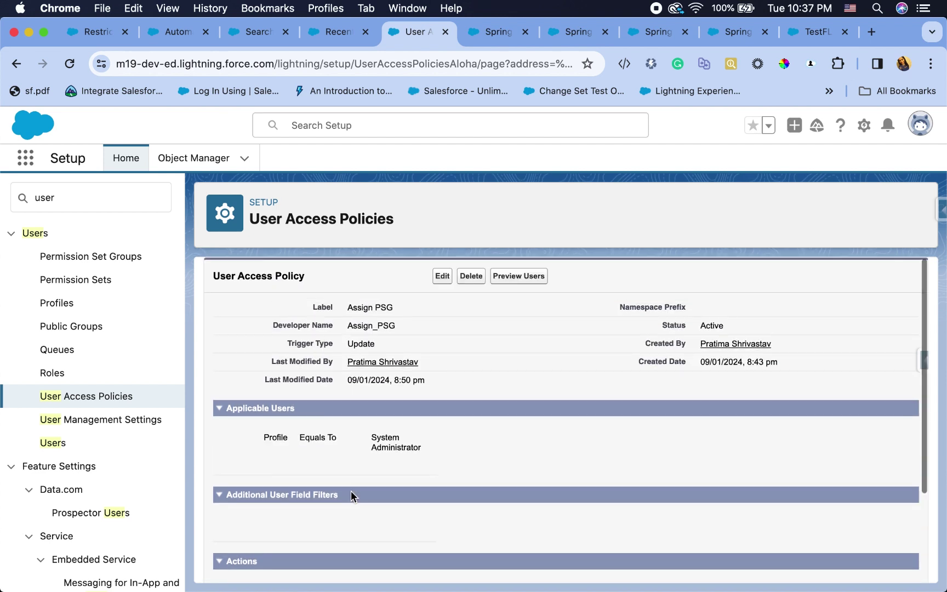
pyautogui.click(443, 276)
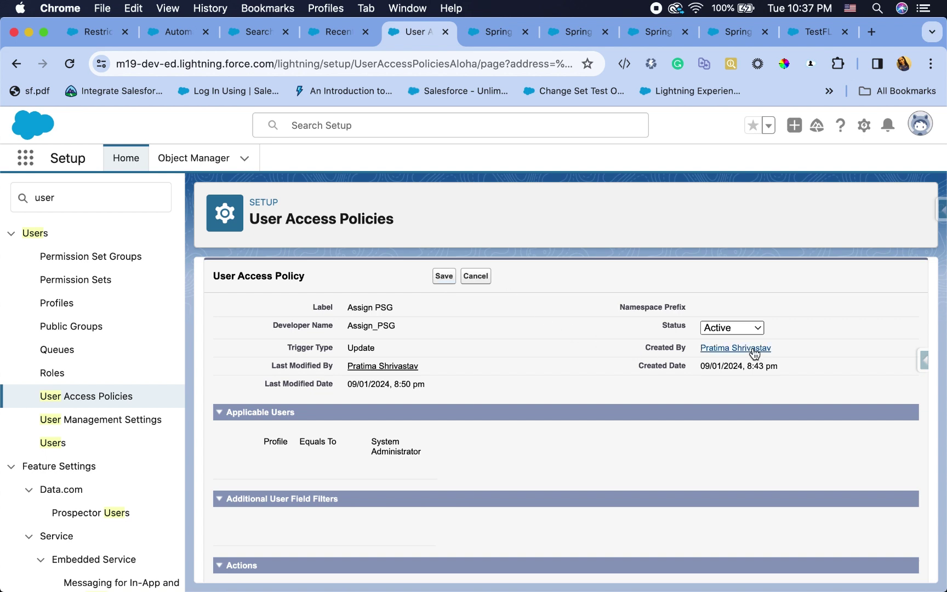
# - Switch the Assign PSG status from Active to Design, save, and reopen the editor
pyautogui.click(737, 327)
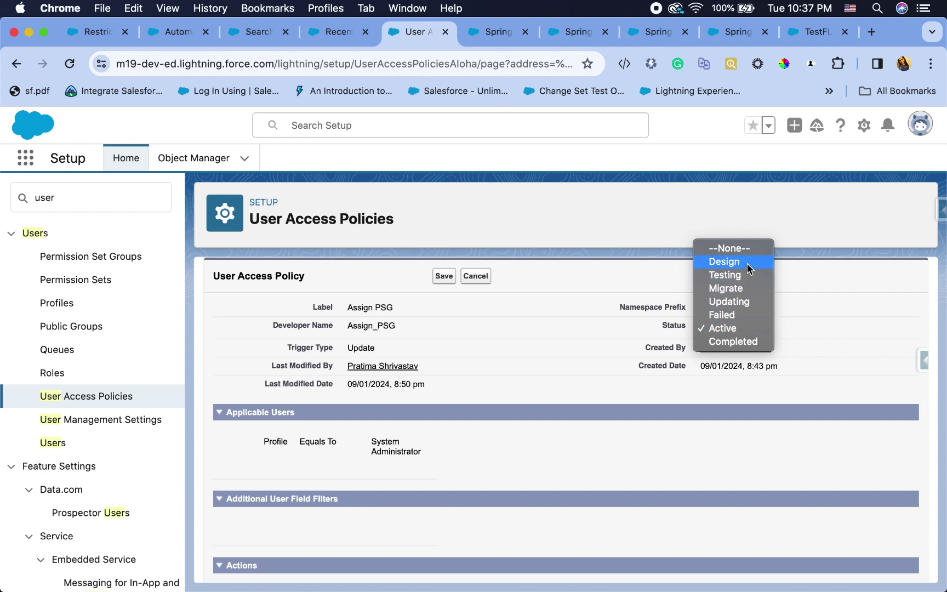
pyautogui.click(748, 263)
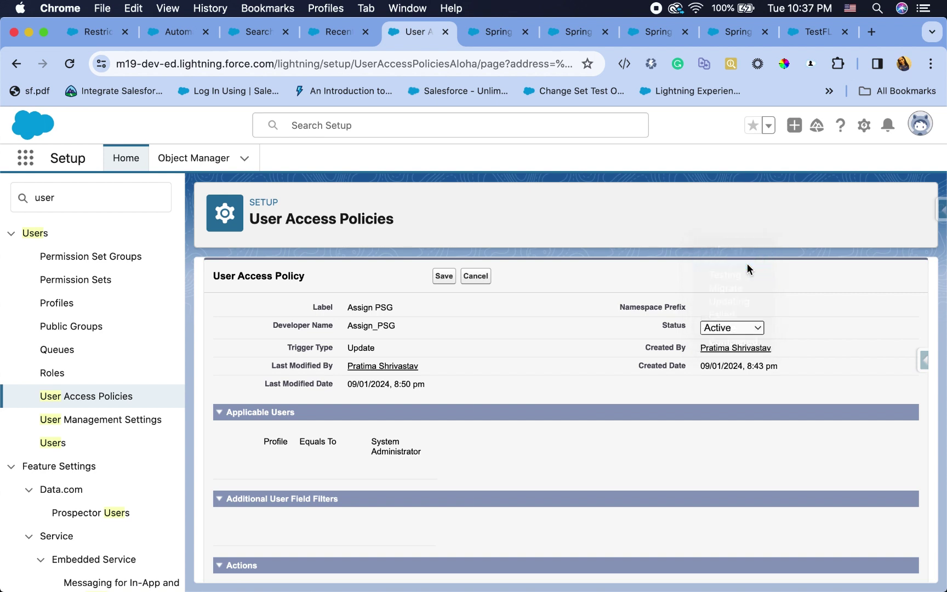
pyautogui.click(444, 277)
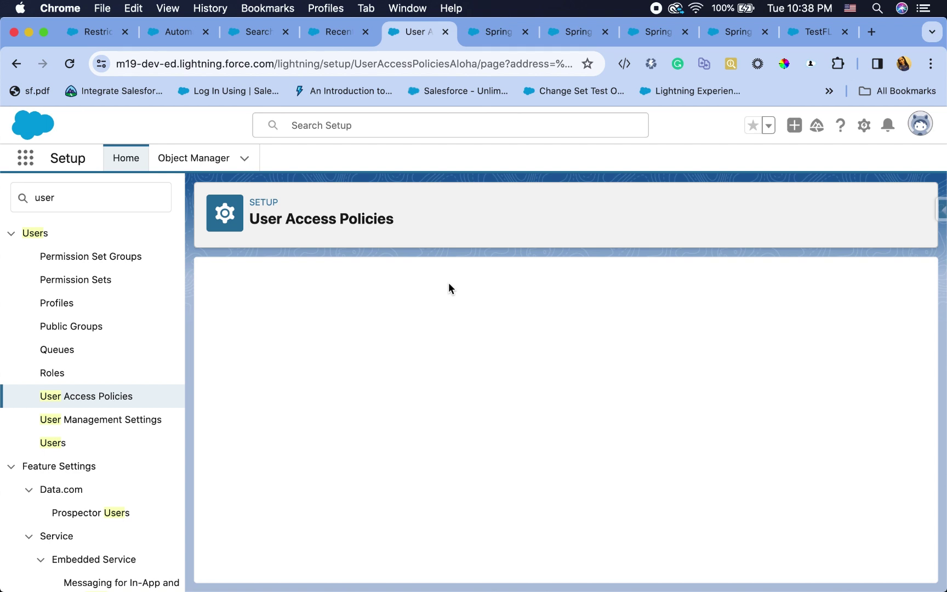
pyautogui.scroll(-4, 411, 419)
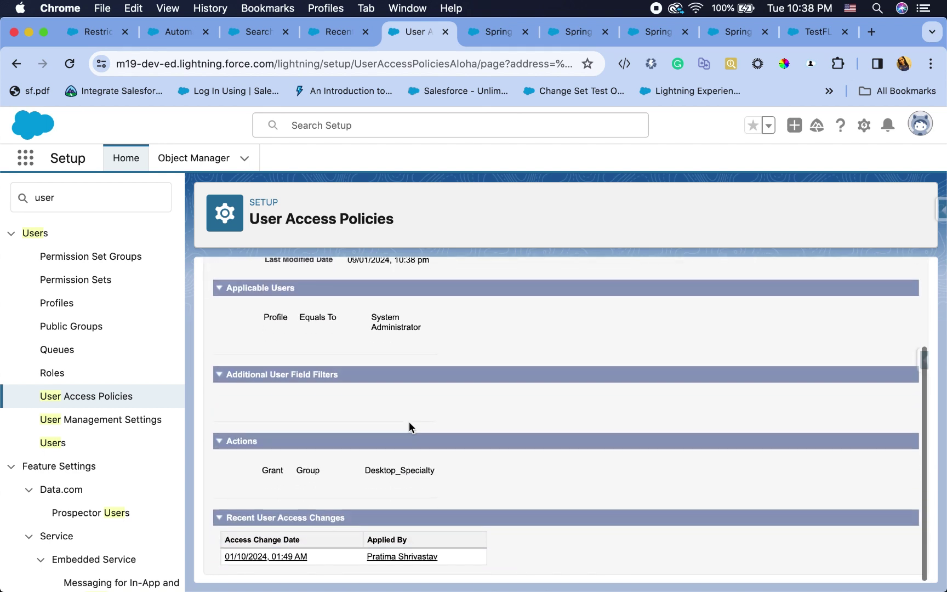
pyautogui.scroll(4, 410, 422)
pyautogui.click(440, 276)
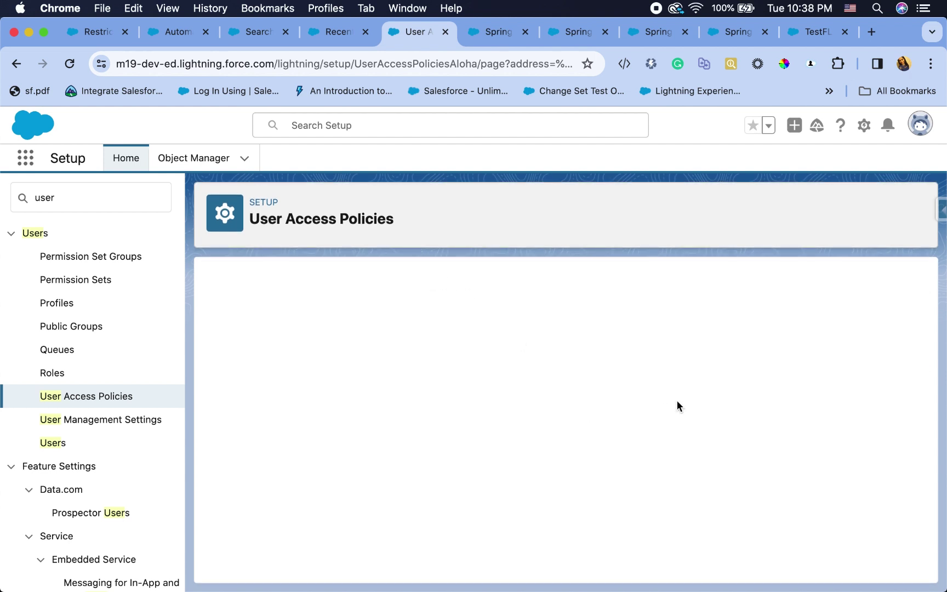
# - Look through the user fields in the Select a Field list without choosing one
pyautogui.scroll(-3, 572, 474)
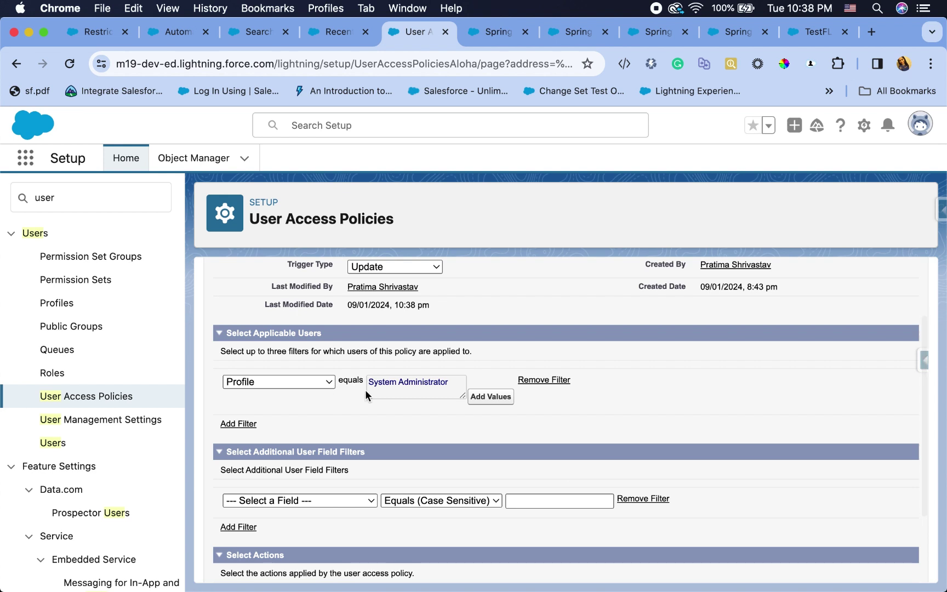
pyautogui.scroll(-2, 351, 469)
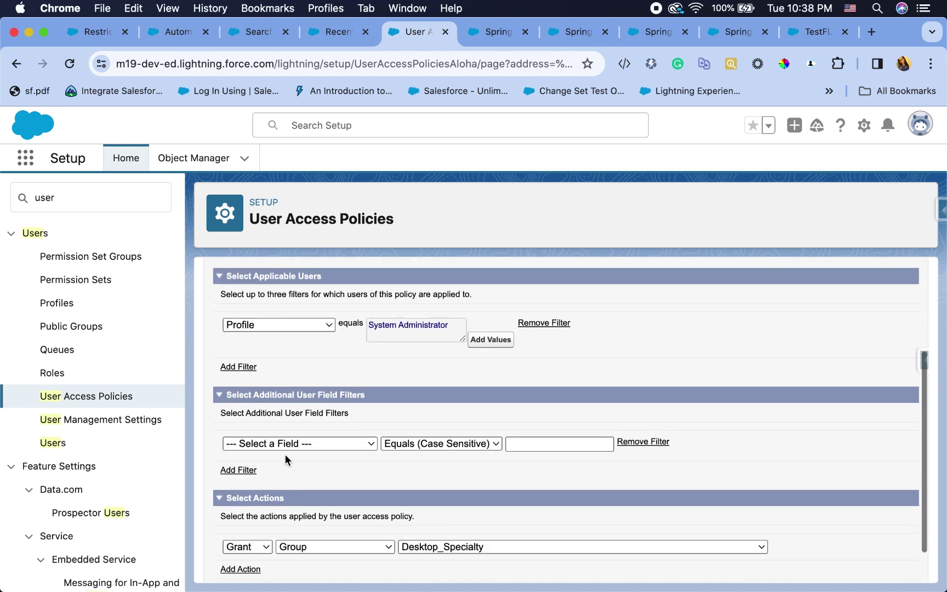
pyautogui.click(303, 445)
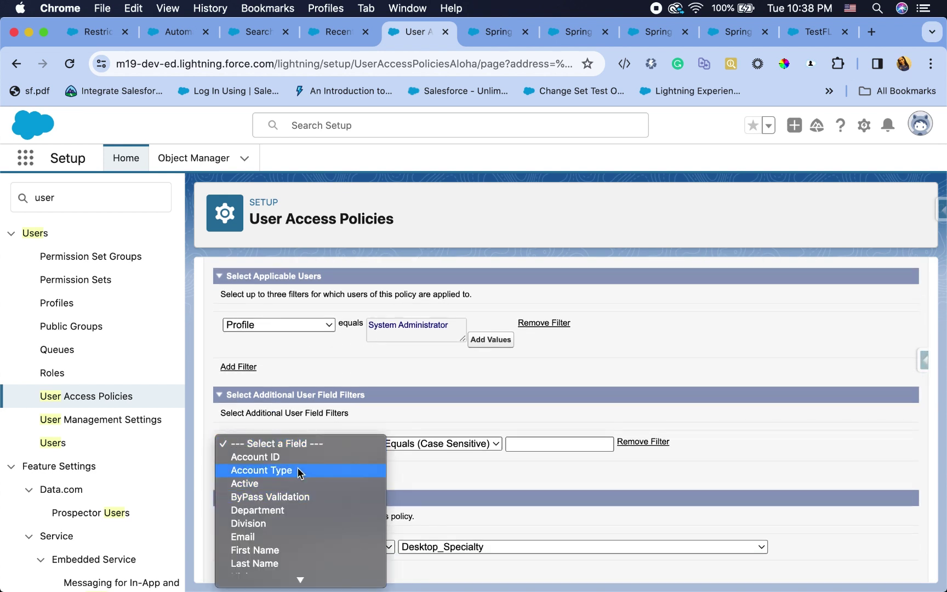
pyautogui.click(442, 479)
# - Add a second Grant action below the Desktop_Specialty grant and show its target types
pyautogui.scroll(-2, 447, 478)
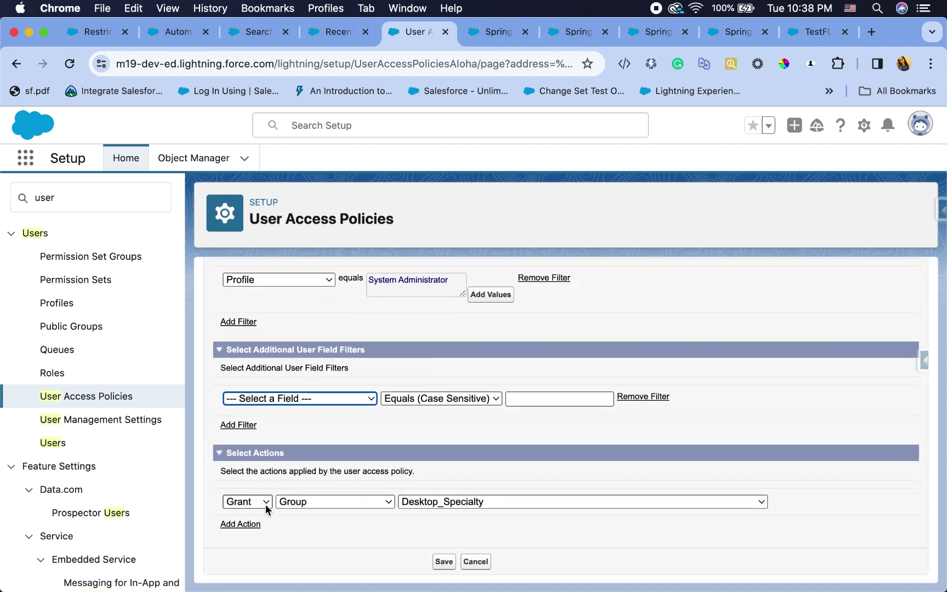
pyautogui.click(266, 504)
pyautogui.click(278, 532)
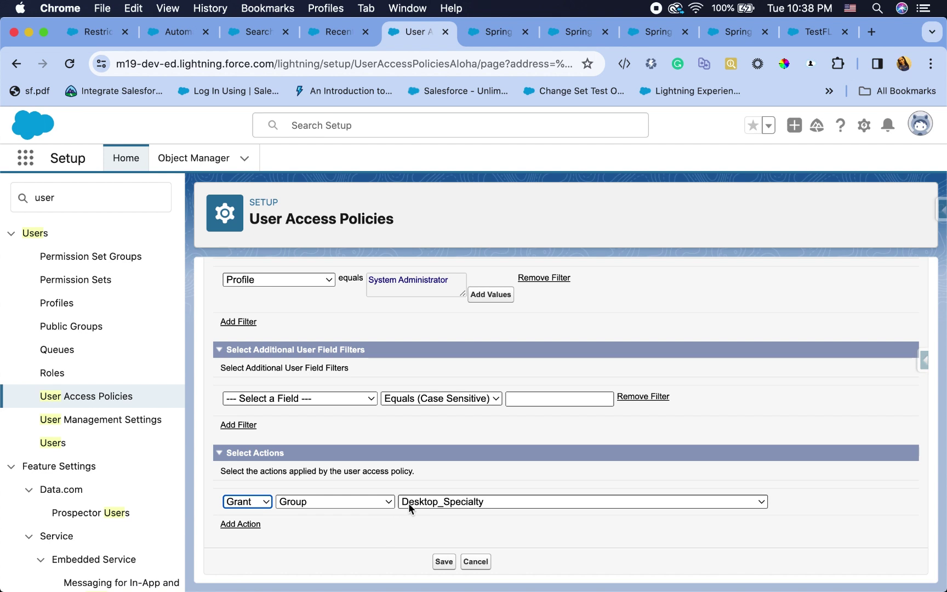
pyautogui.click(252, 524)
pyautogui.click(336, 519)
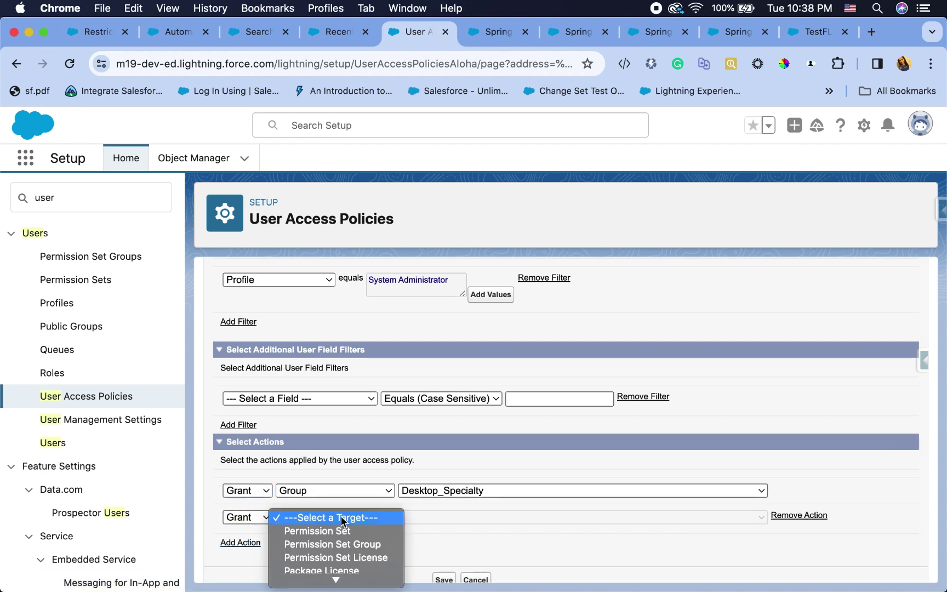
pyautogui.moveTo(338, 576)
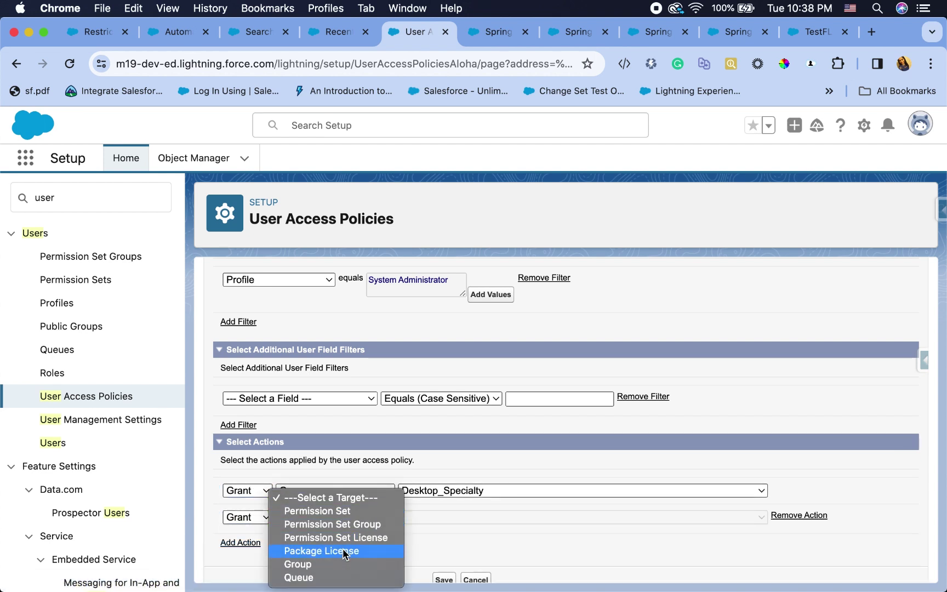